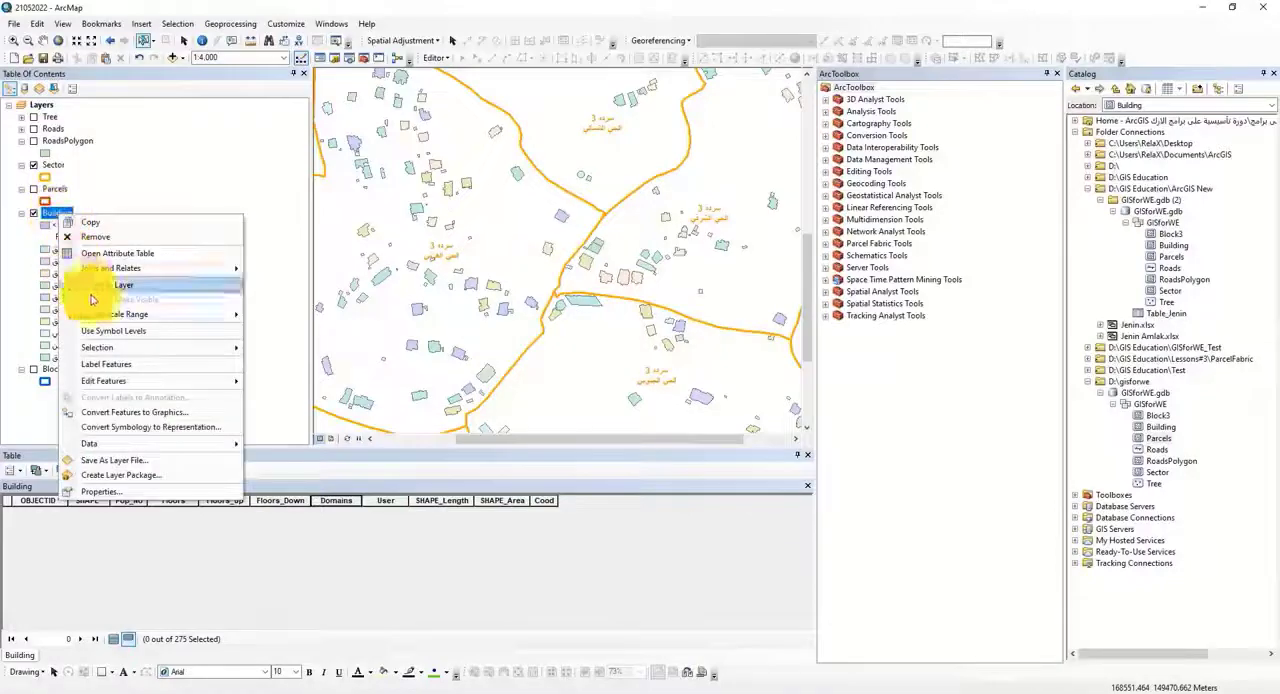
# Step: Close the Building attribute table and turn off the display of the Sector layer
pyautogui.click(100, 285)
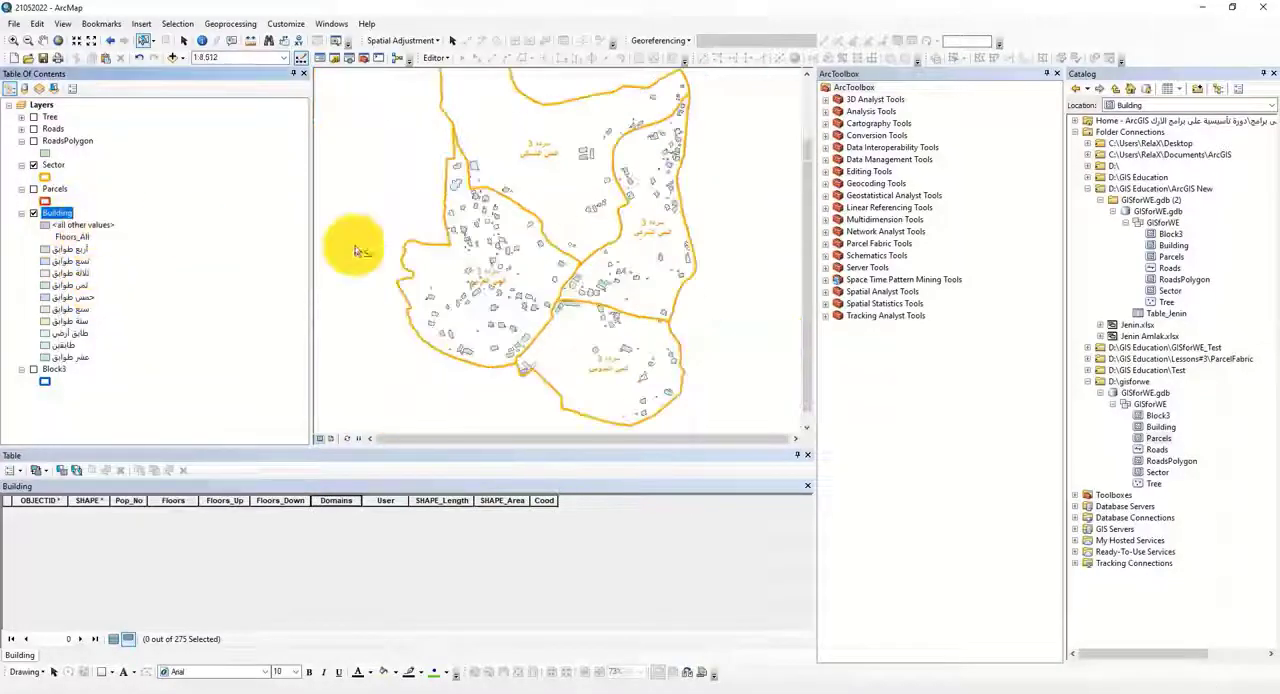
pyautogui.click(809, 456)
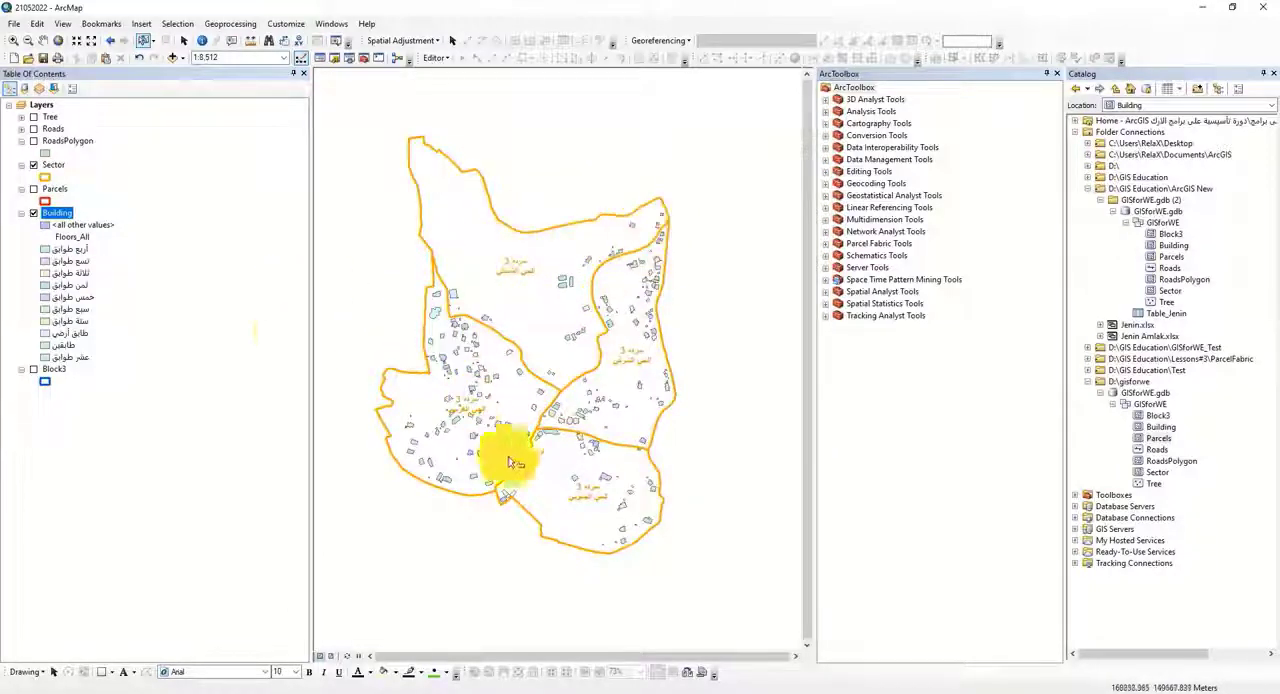
pyautogui.click(34, 165)
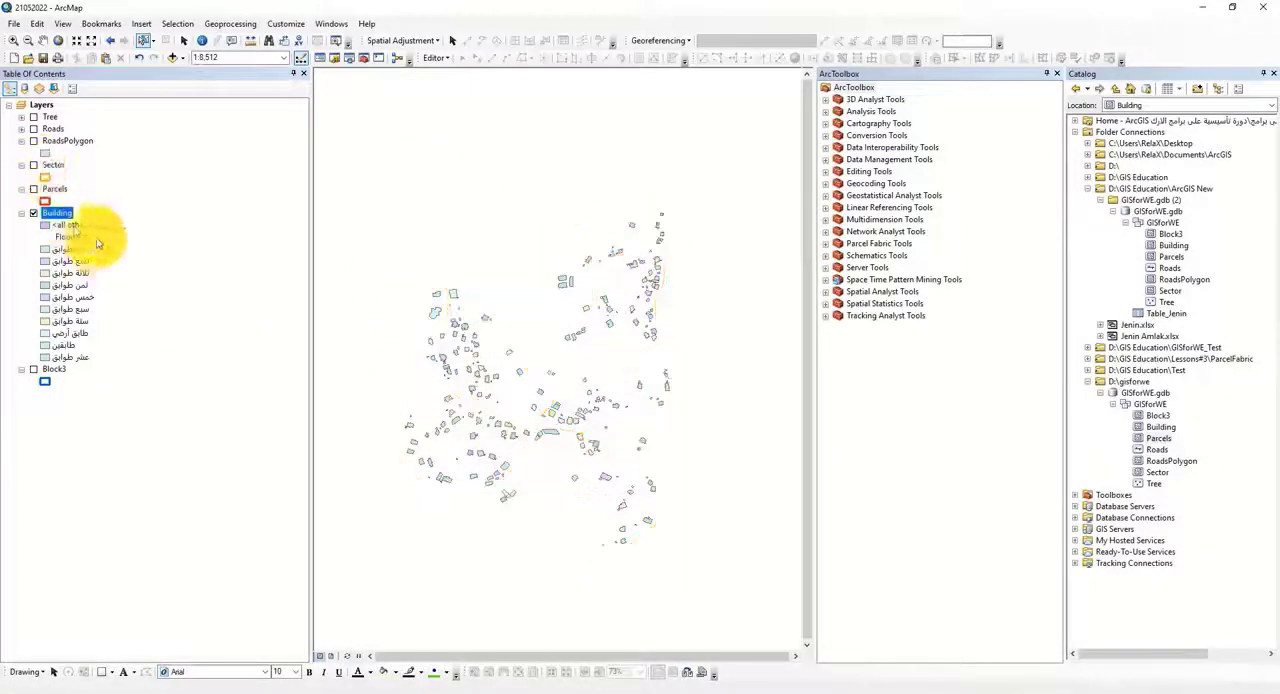
# Step: Start a definition query for the Building layer with the conditions Floors_All = 2 OR Floors_All = 5
pyautogui.rightClick(52, 218)
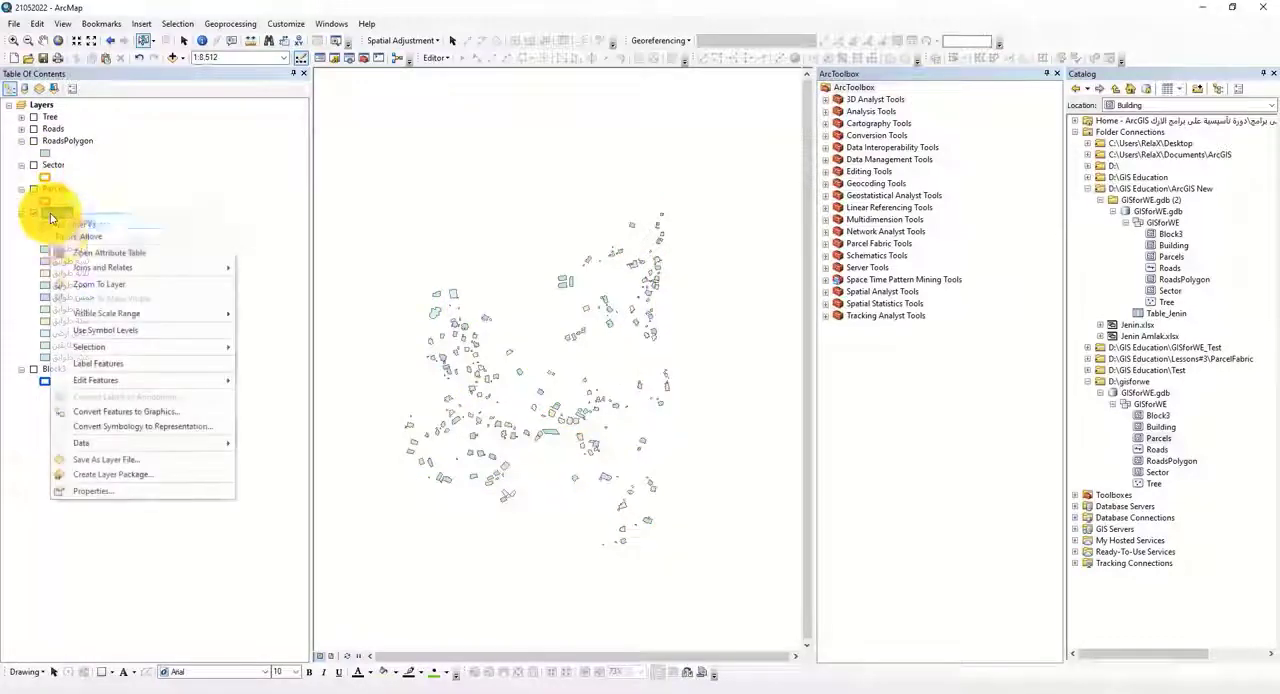
pyautogui.click(94, 485)
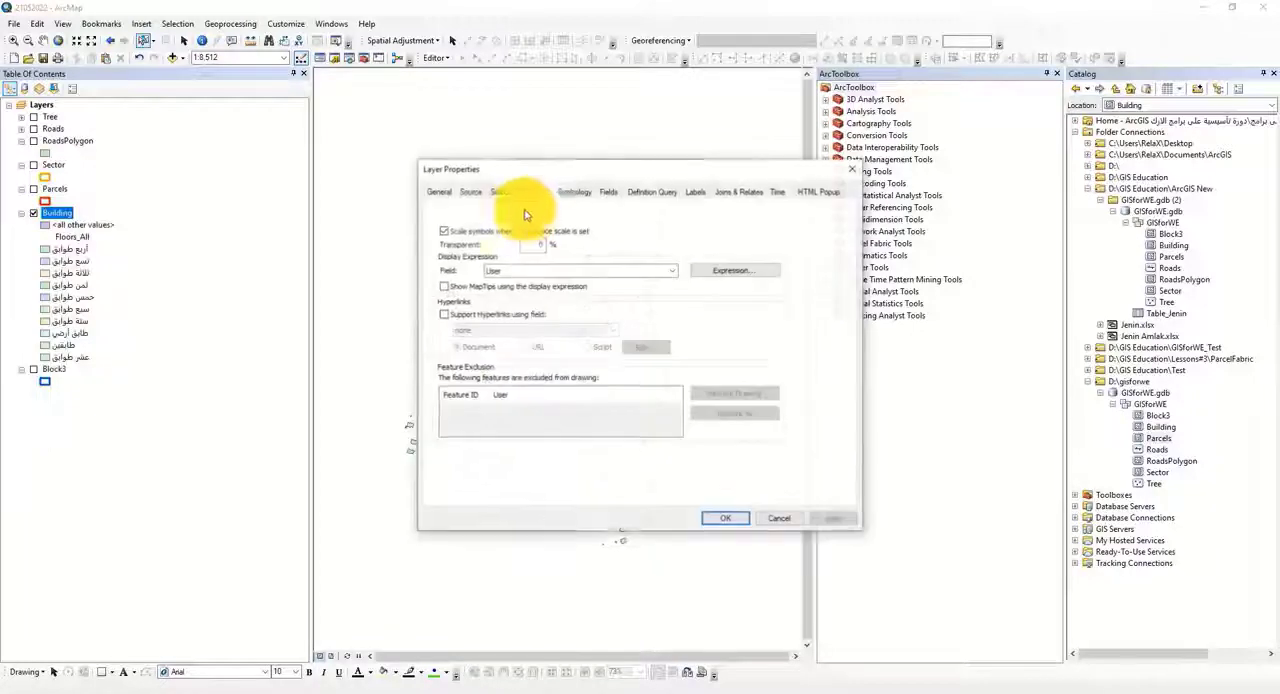
pyautogui.moveTo(603, 171); pyautogui.dragTo(758, 182)
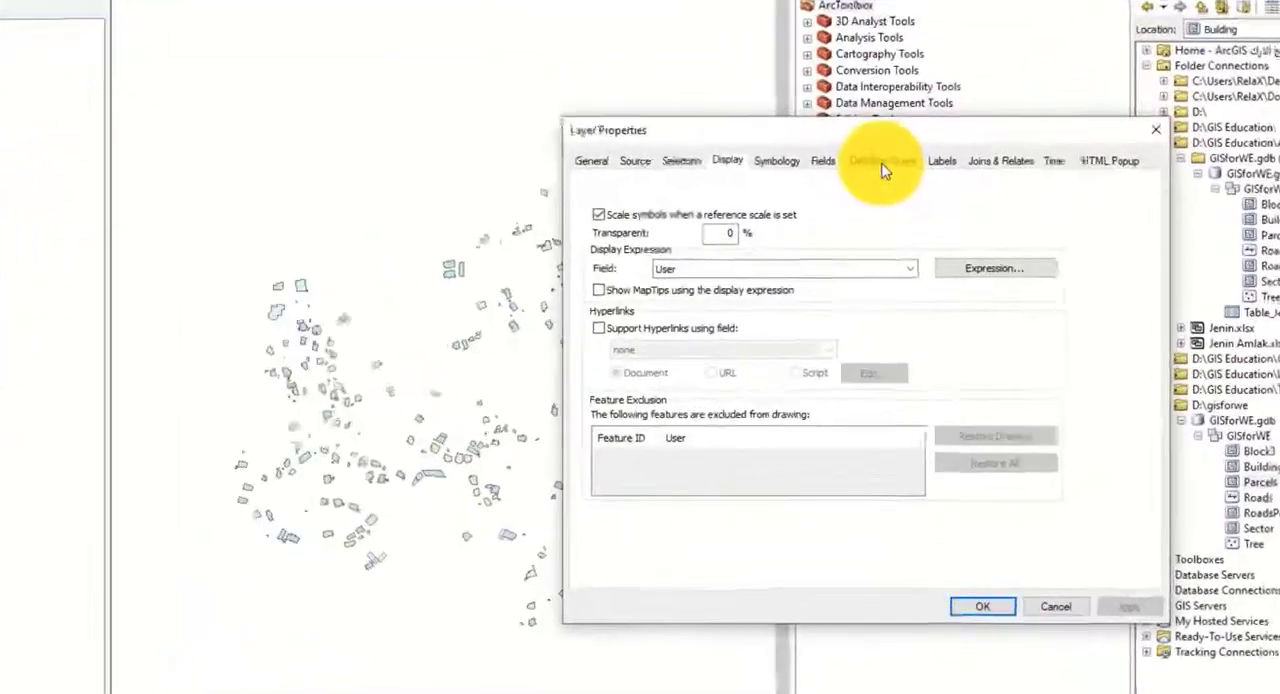
pyautogui.click(871, 210)
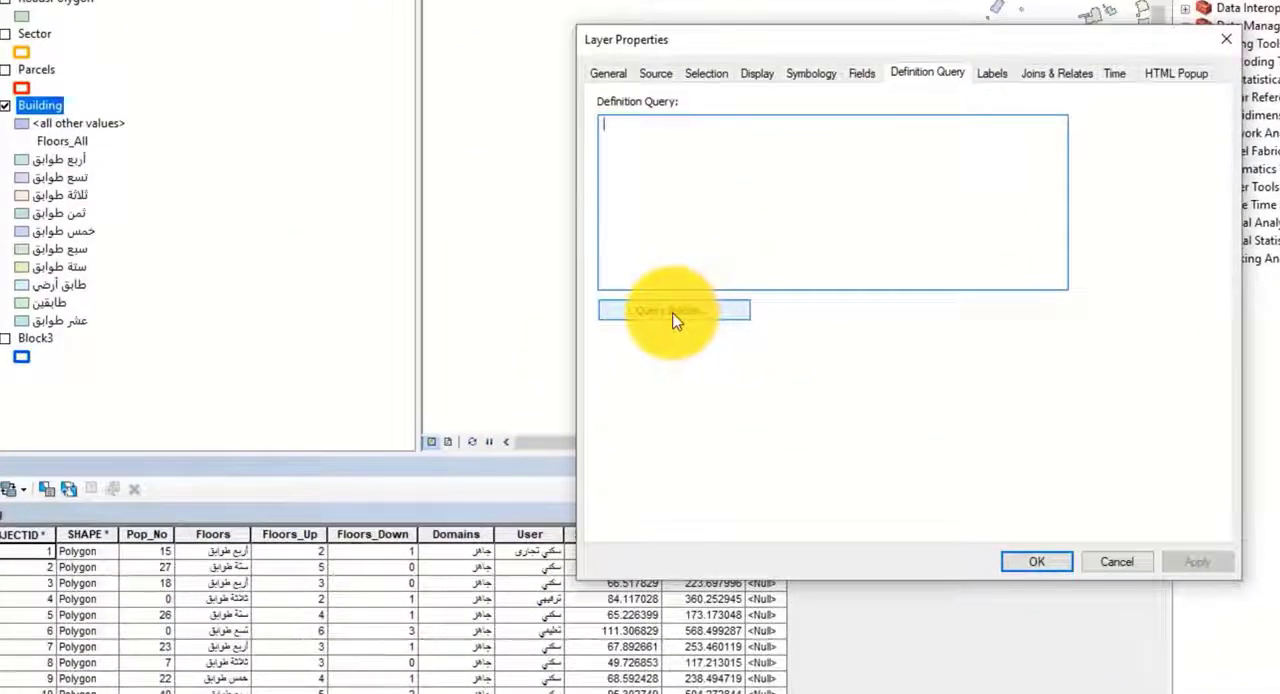
pyautogui.click(676, 312)
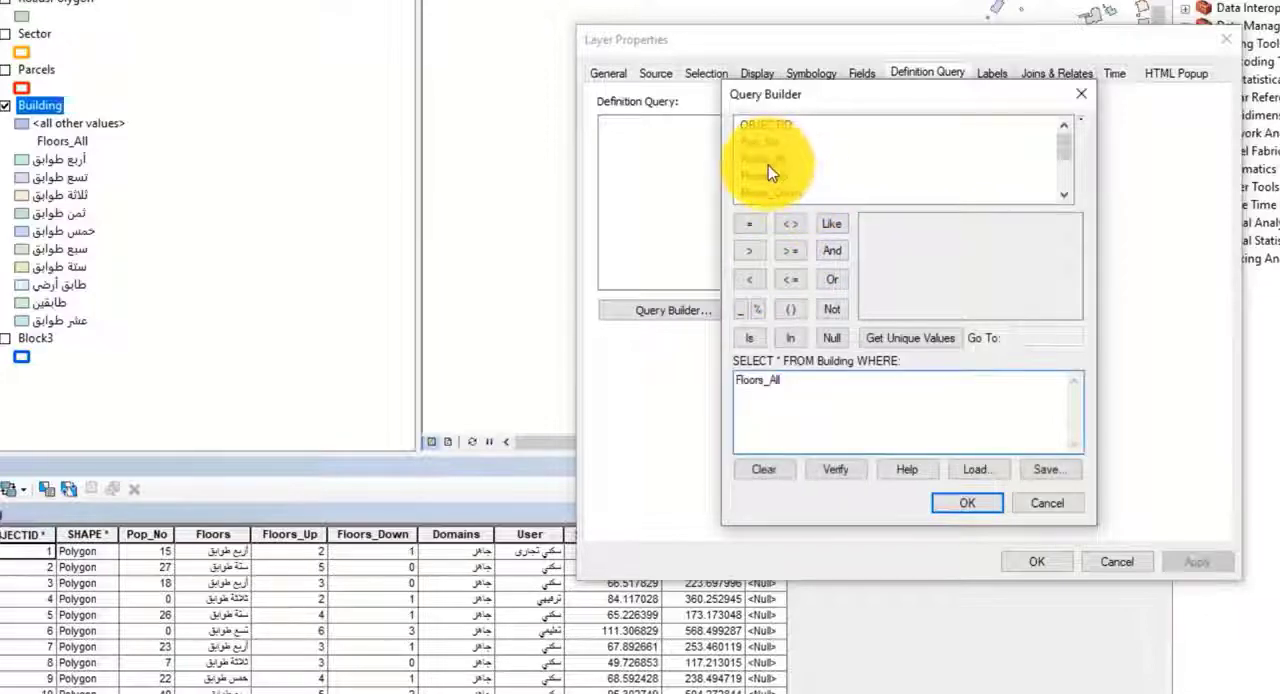
pyautogui.click(755, 224)
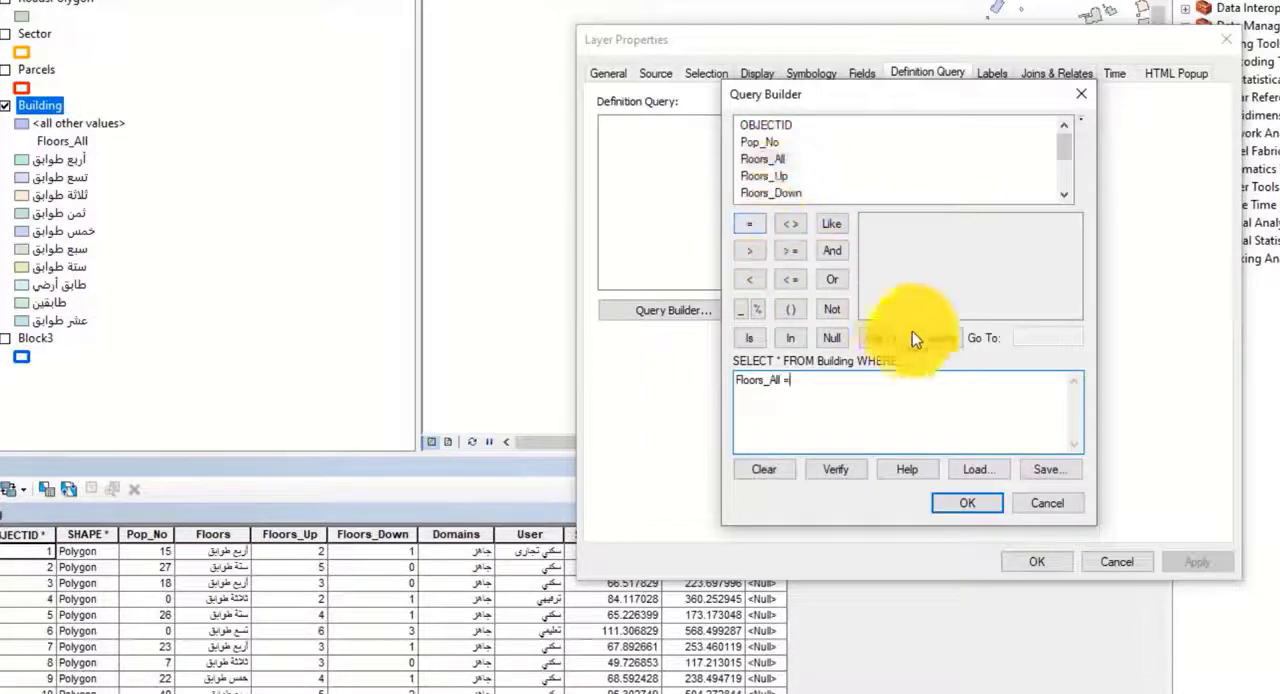
pyautogui.click(910, 334)
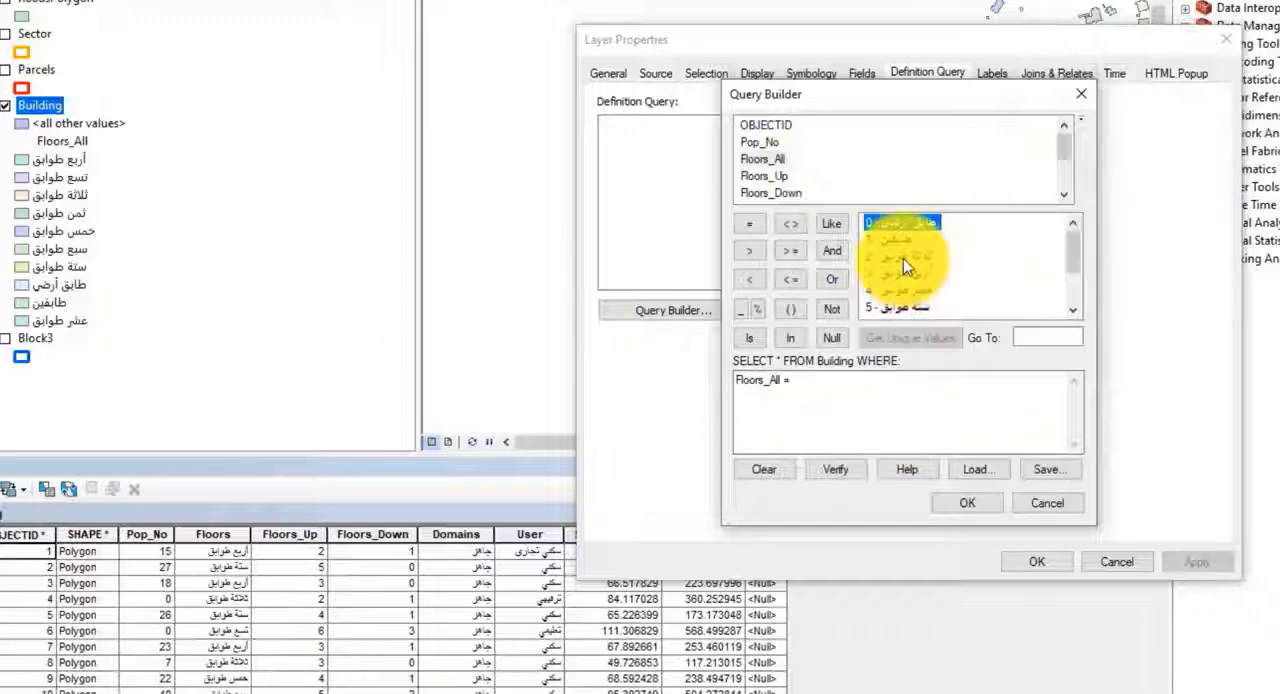
pyautogui.doubleClick(903, 258)
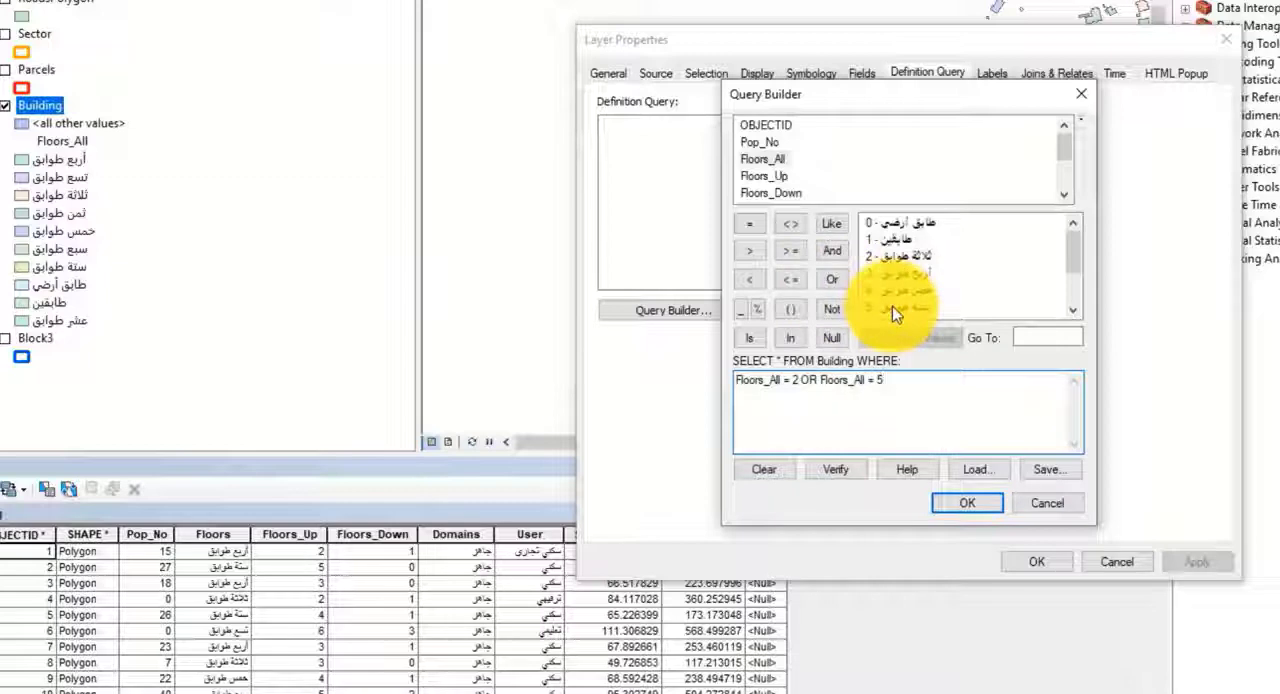
pyautogui.click(837, 282)
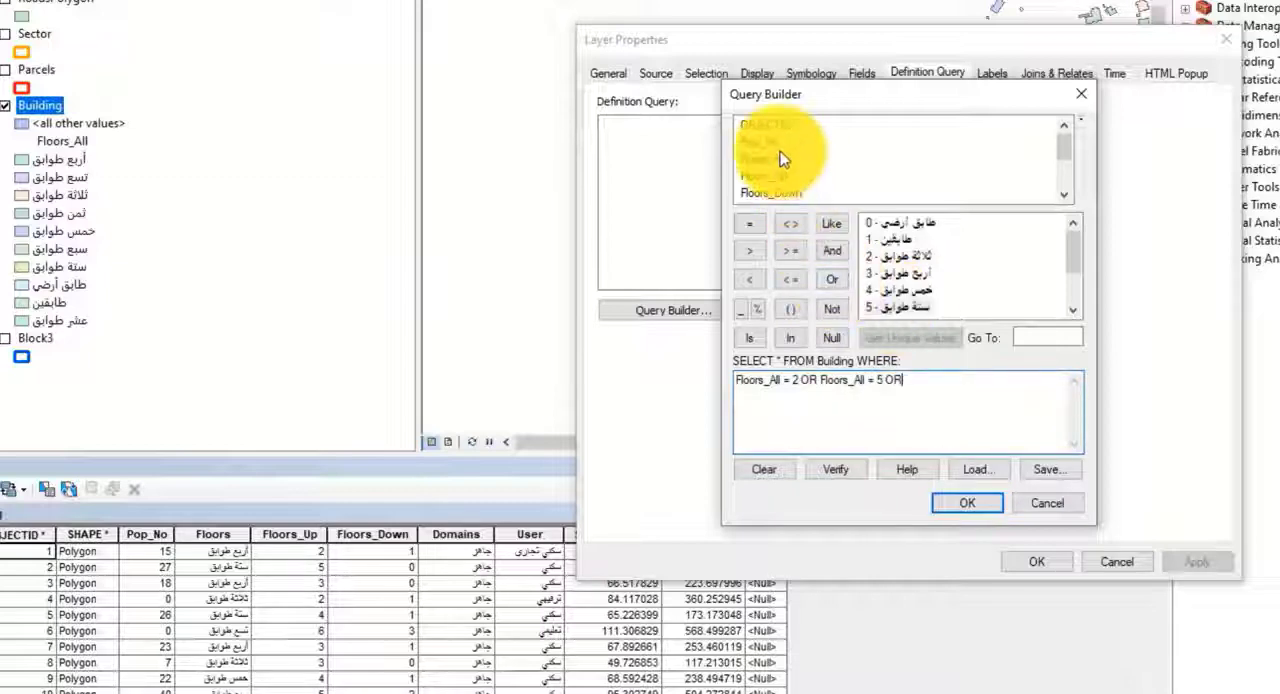
# Step: Add OR SHAPE_Area > 12.722534381791242 to the Building definition query and apply it to the layer
pyautogui.doubleClick(776, 178)
pyautogui.click(750, 251)
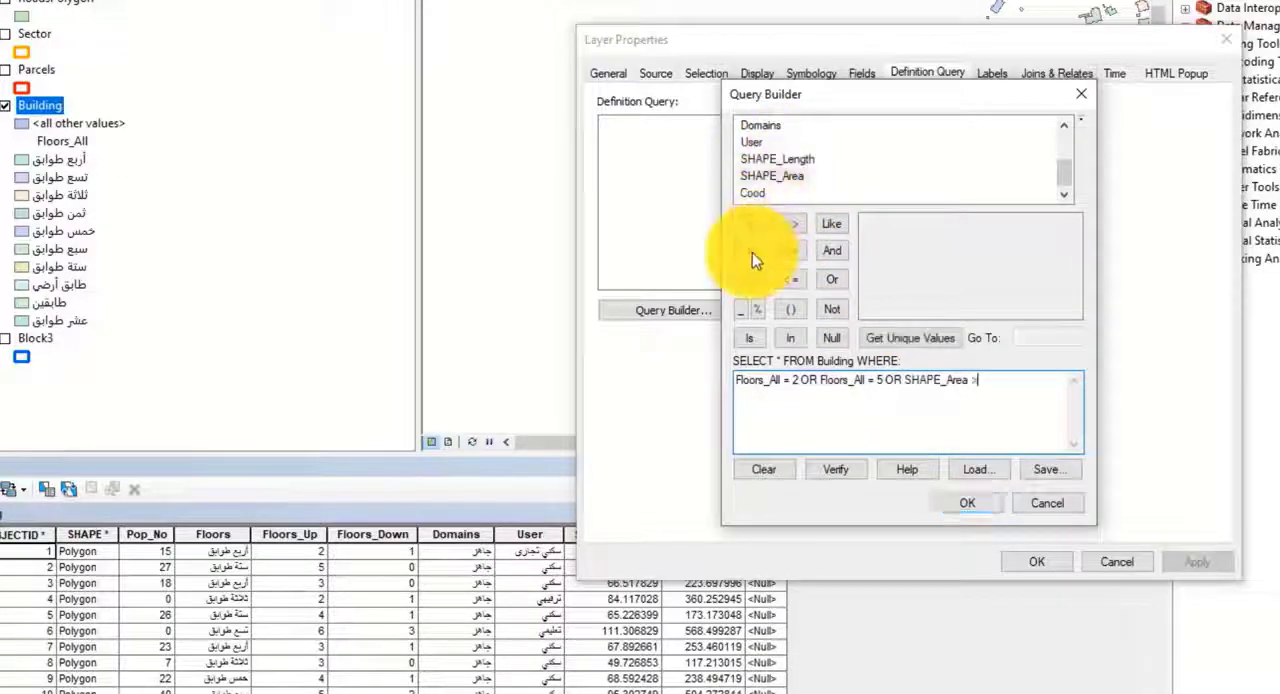
pyautogui.click(888, 337)
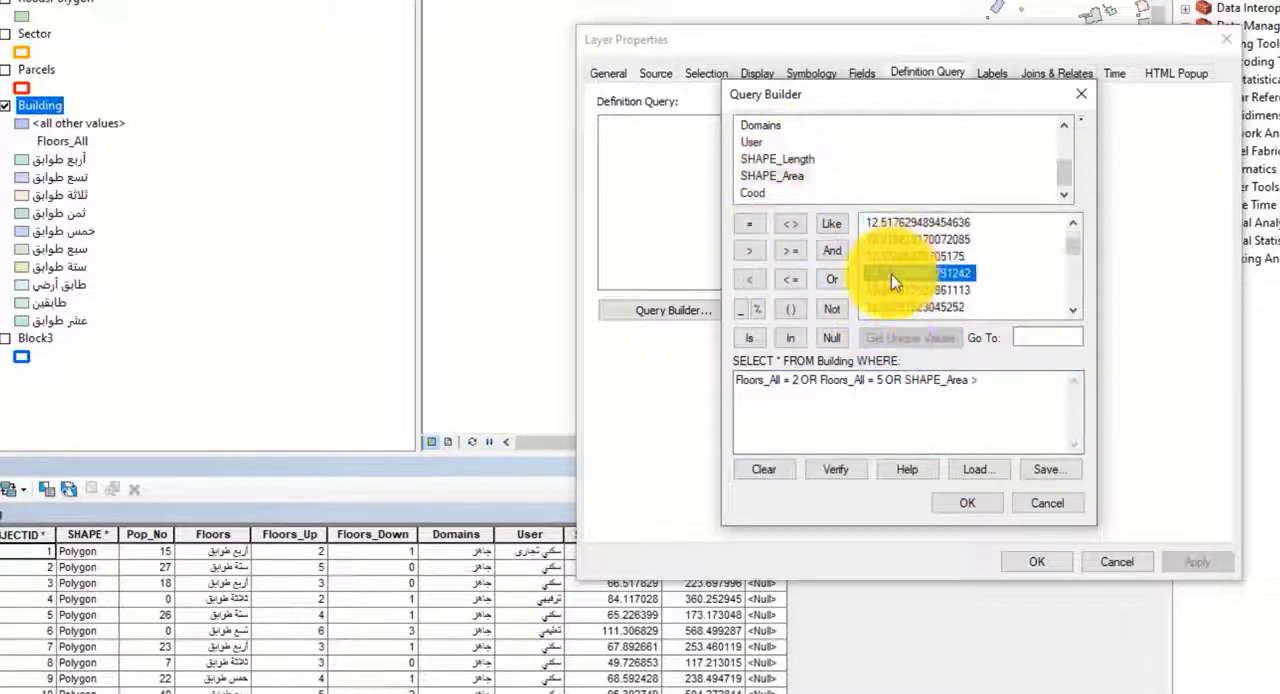
pyautogui.doubleClick(890, 274)
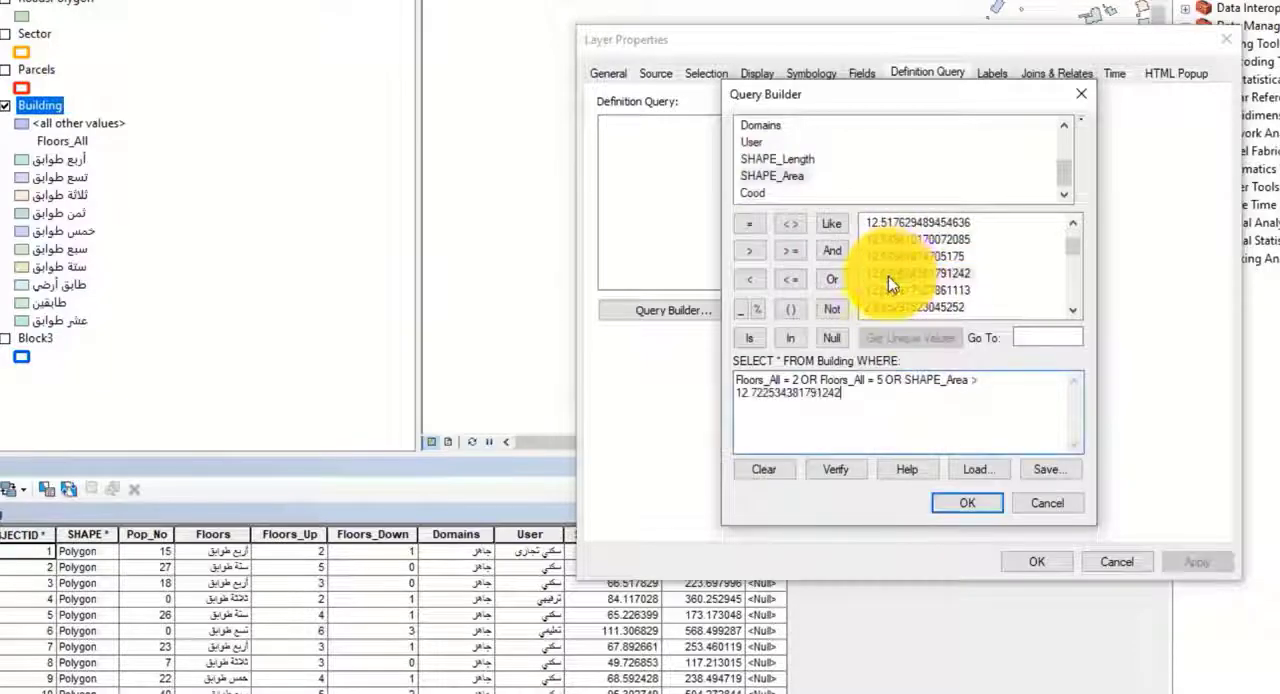
pyautogui.click(965, 502)
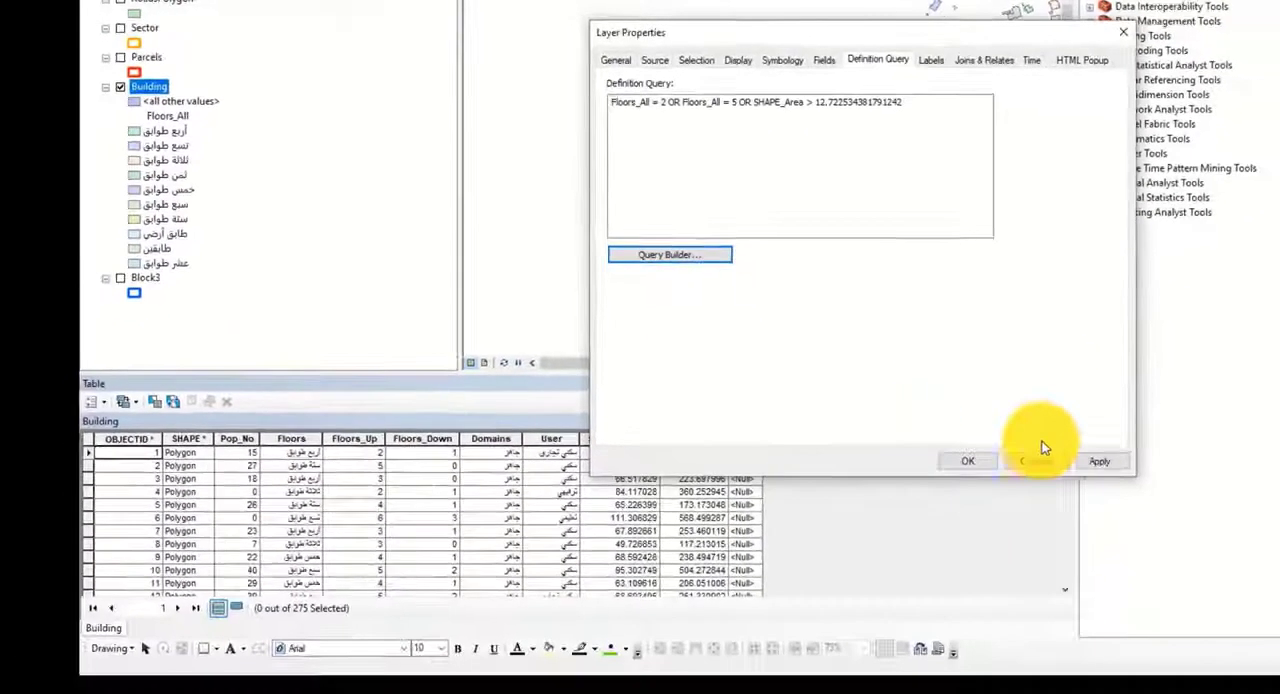
pyautogui.click(1142, 505)
pyautogui.click(997, 505)
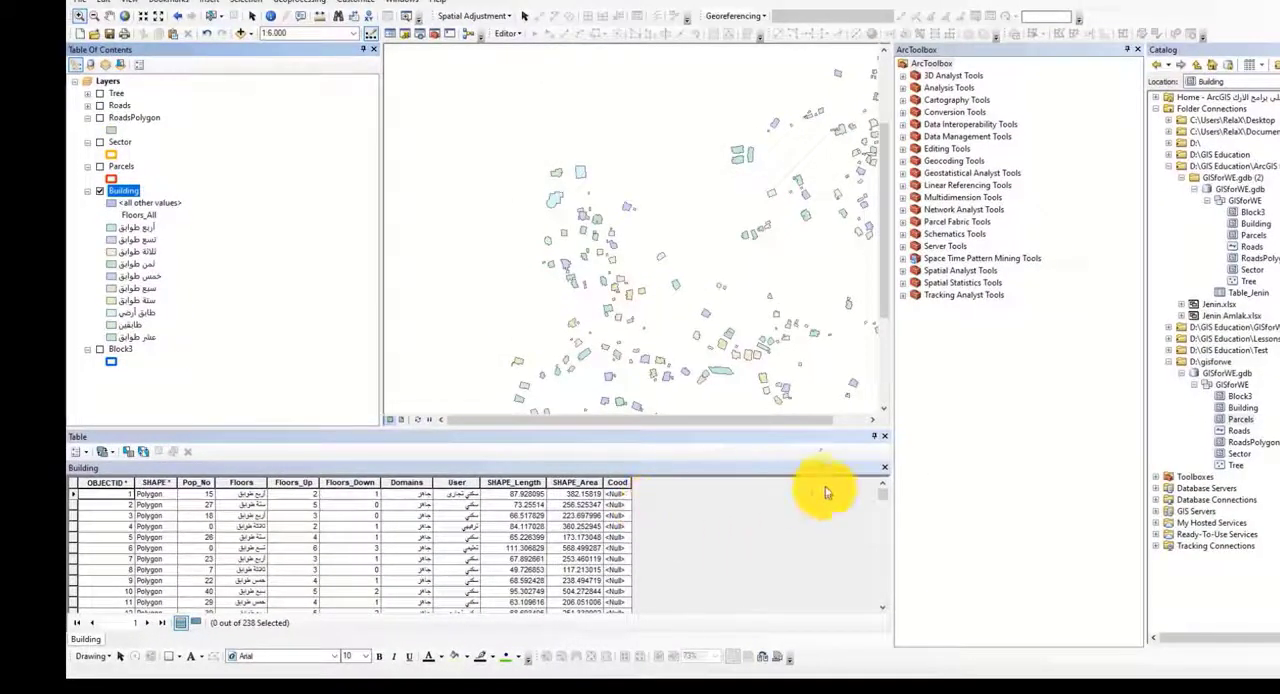
# Step: Reopen the Building attribute table and review the layer's applied definition query without changing it
pyautogui.click(884, 440)
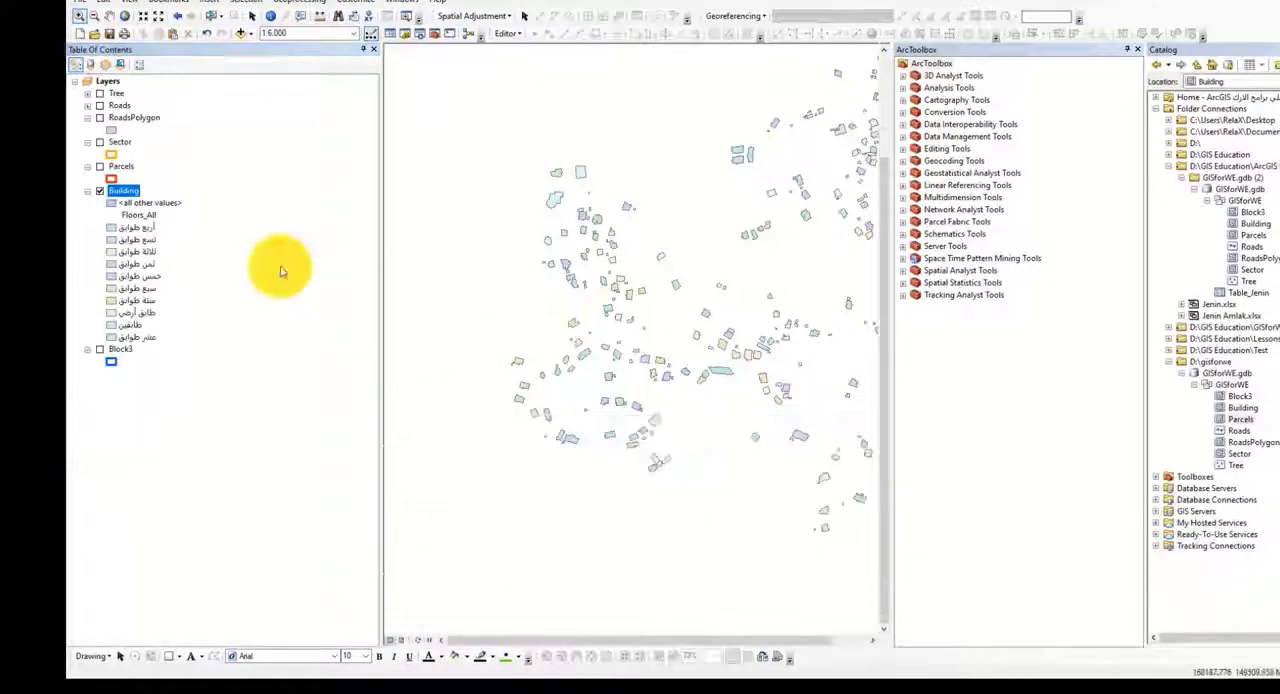
pyautogui.rightClick(125, 191)
pyautogui.click(153, 234)
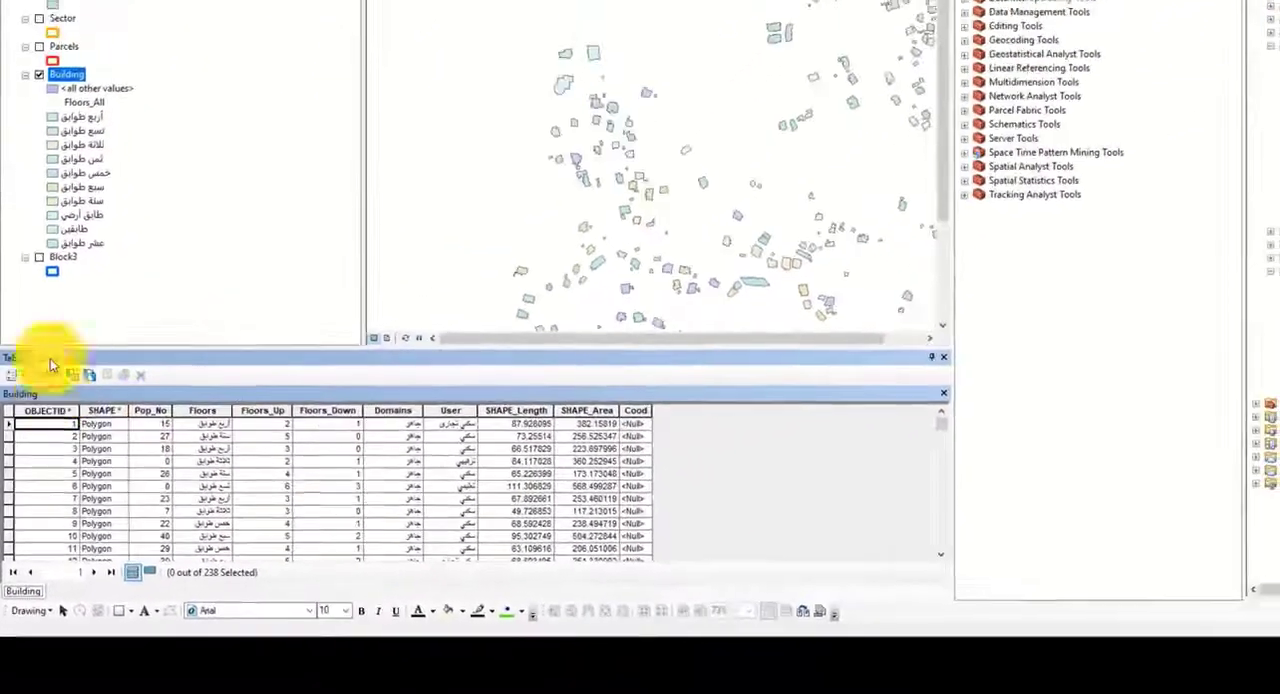
pyautogui.doubleClick(70, 77)
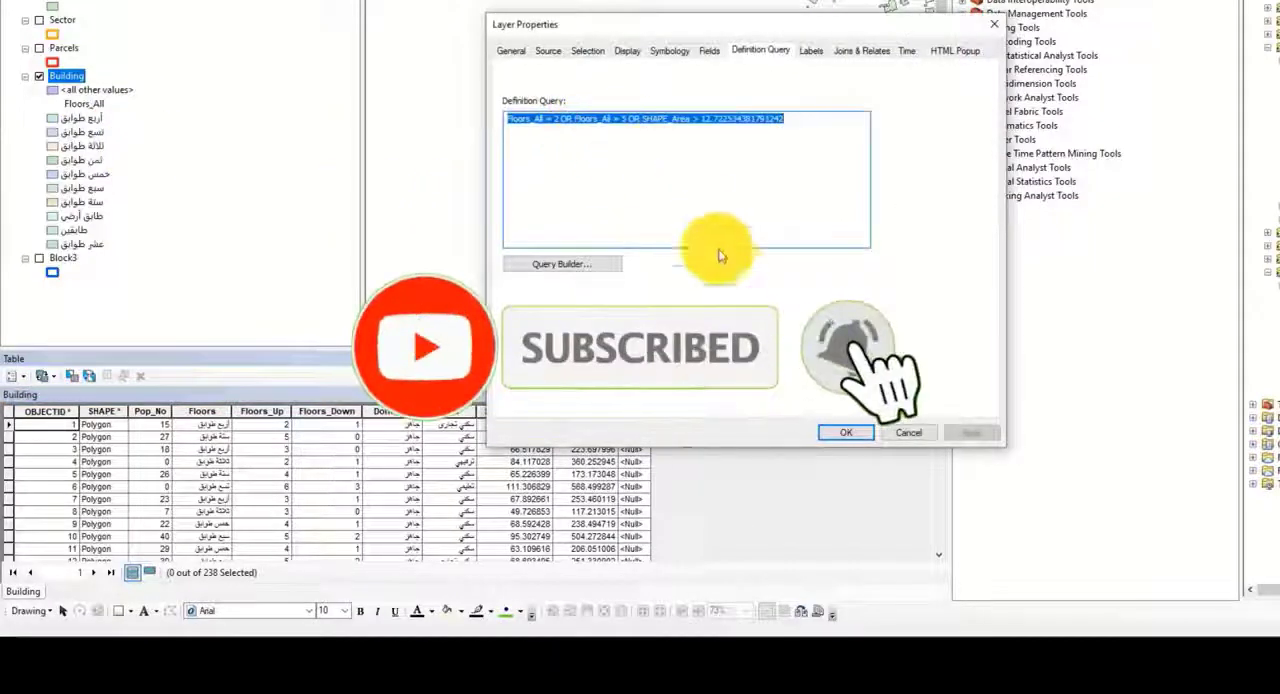
pyautogui.click(846, 432)
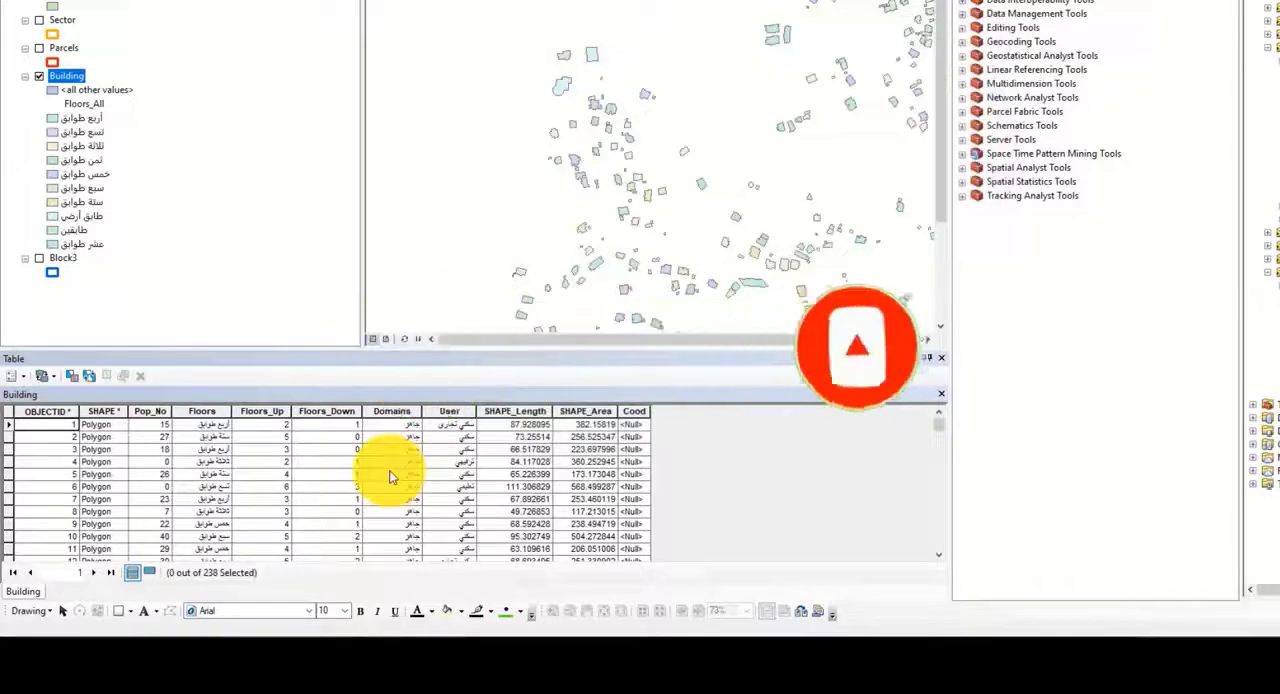
# Step: Remove the Floors_All = 2 OR condition from the Building definition query and accept the shortened expression
pyautogui.doubleClick(72, 80)
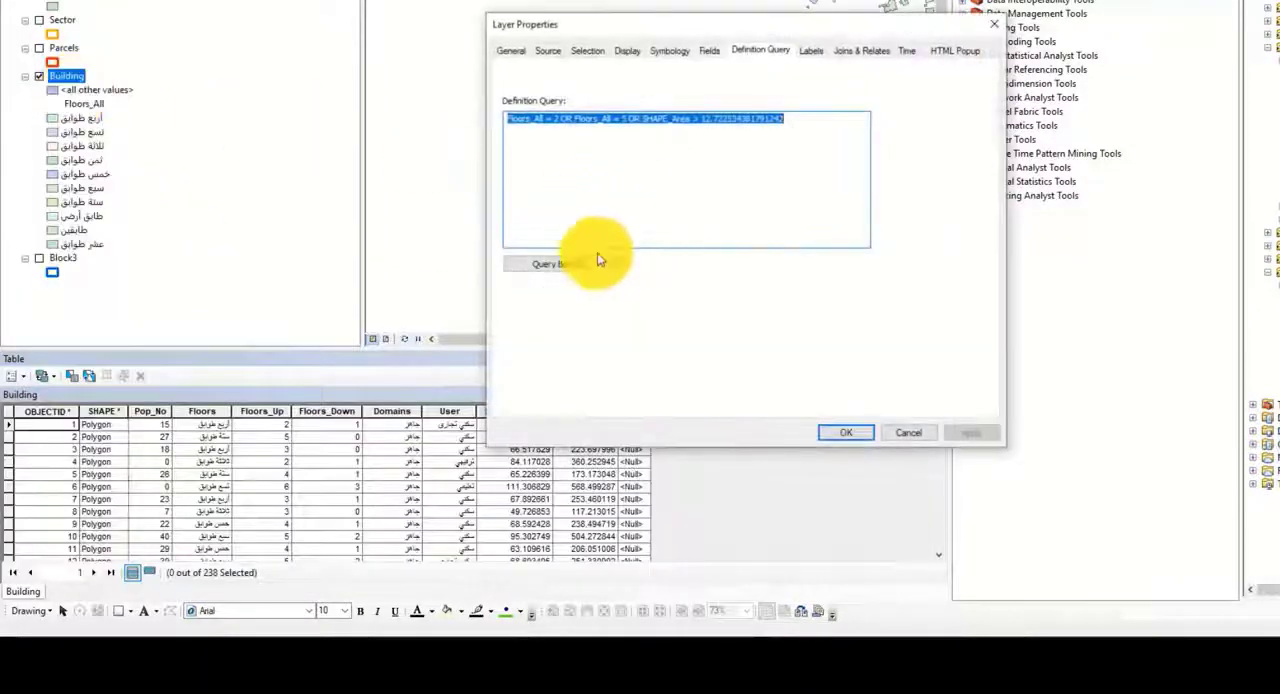
pyautogui.click(568, 265)
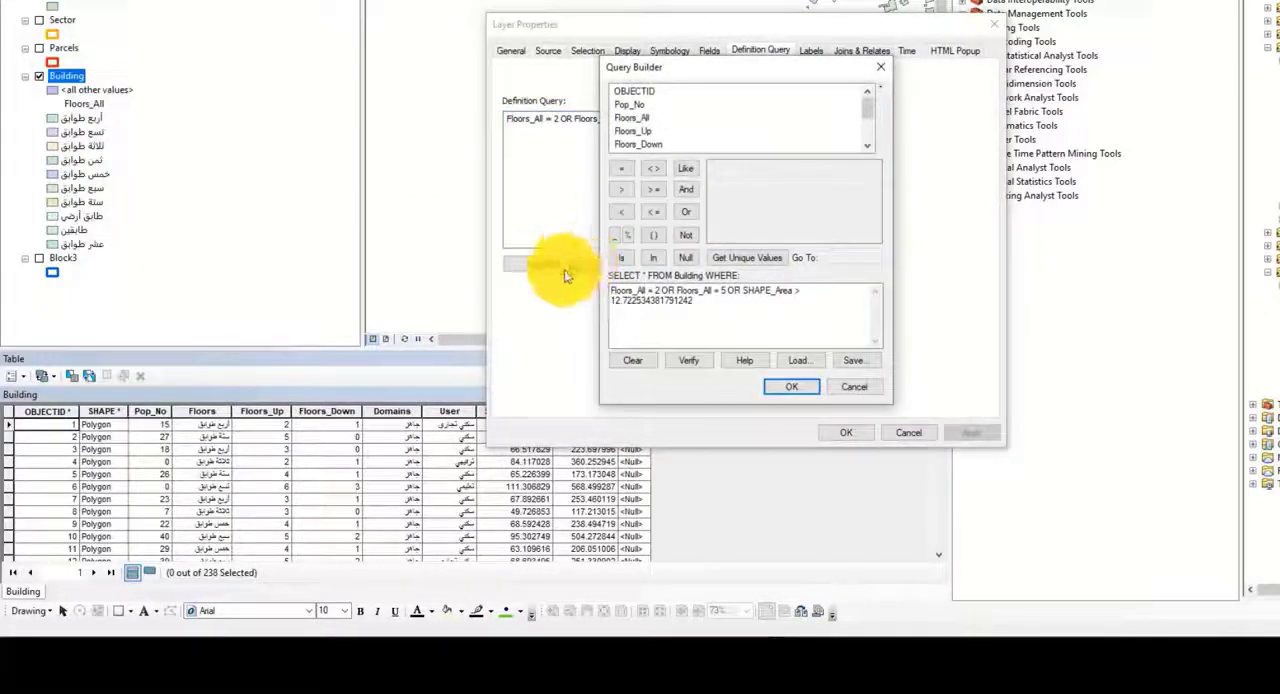
pyautogui.moveTo(679, 291); pyautogui.dragTo(612, 287)
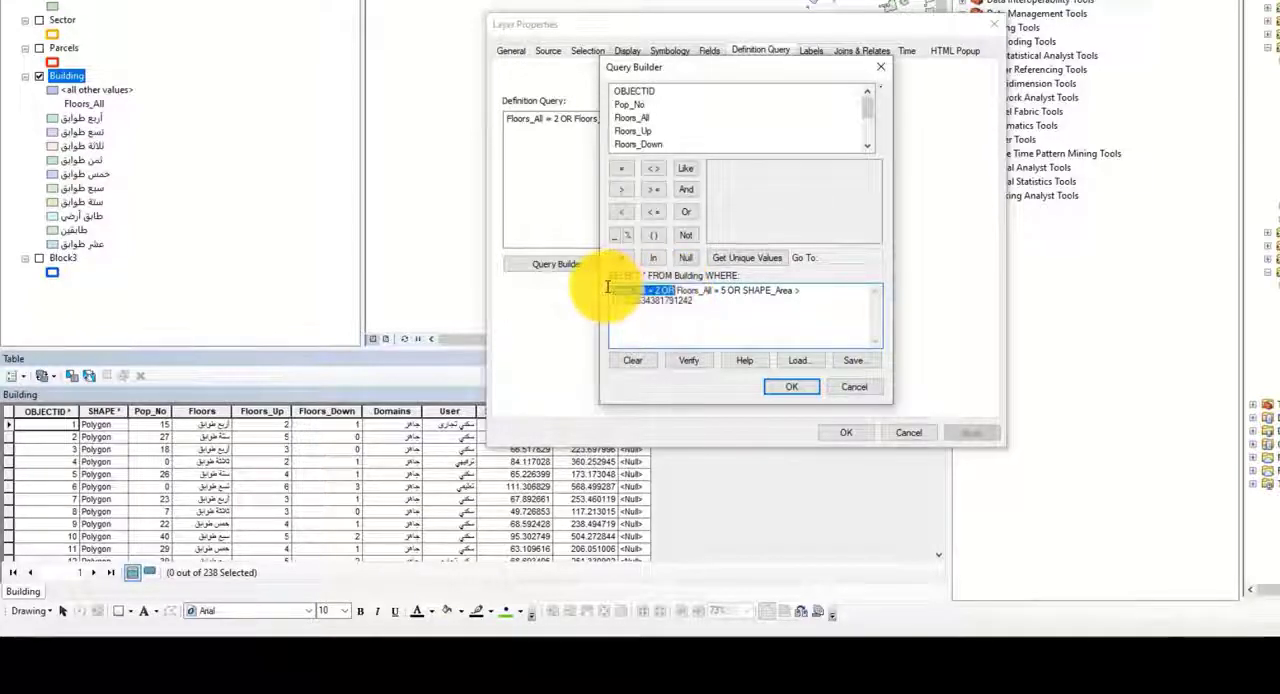
pyautogui.press('Delete')
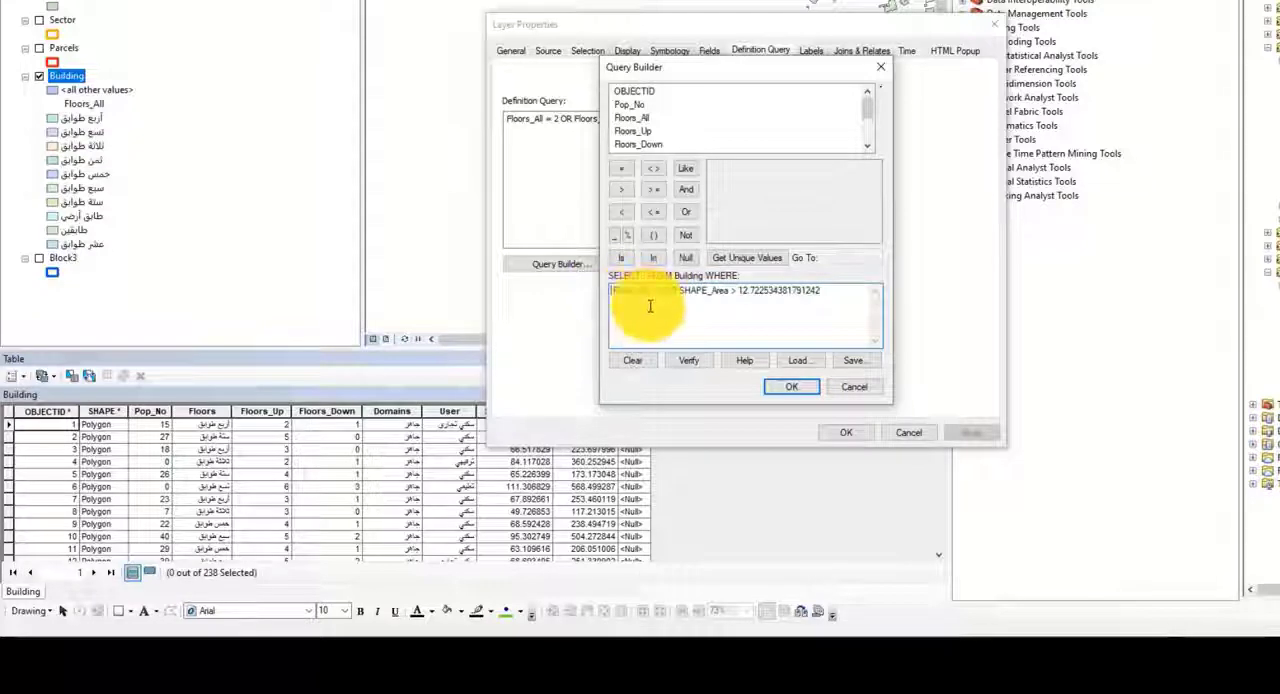
pyautogui.doubleClick(658, 291)
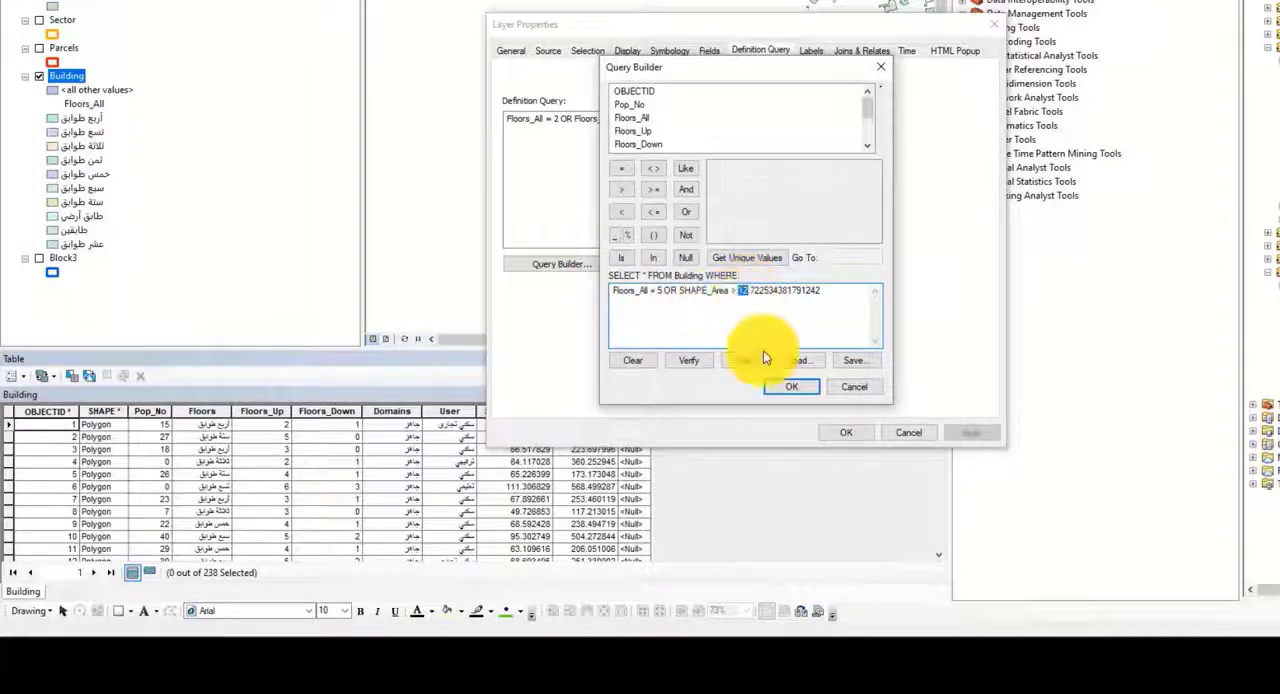
pyautogui.click(791, 386)
pyautogui.click(846, 432)
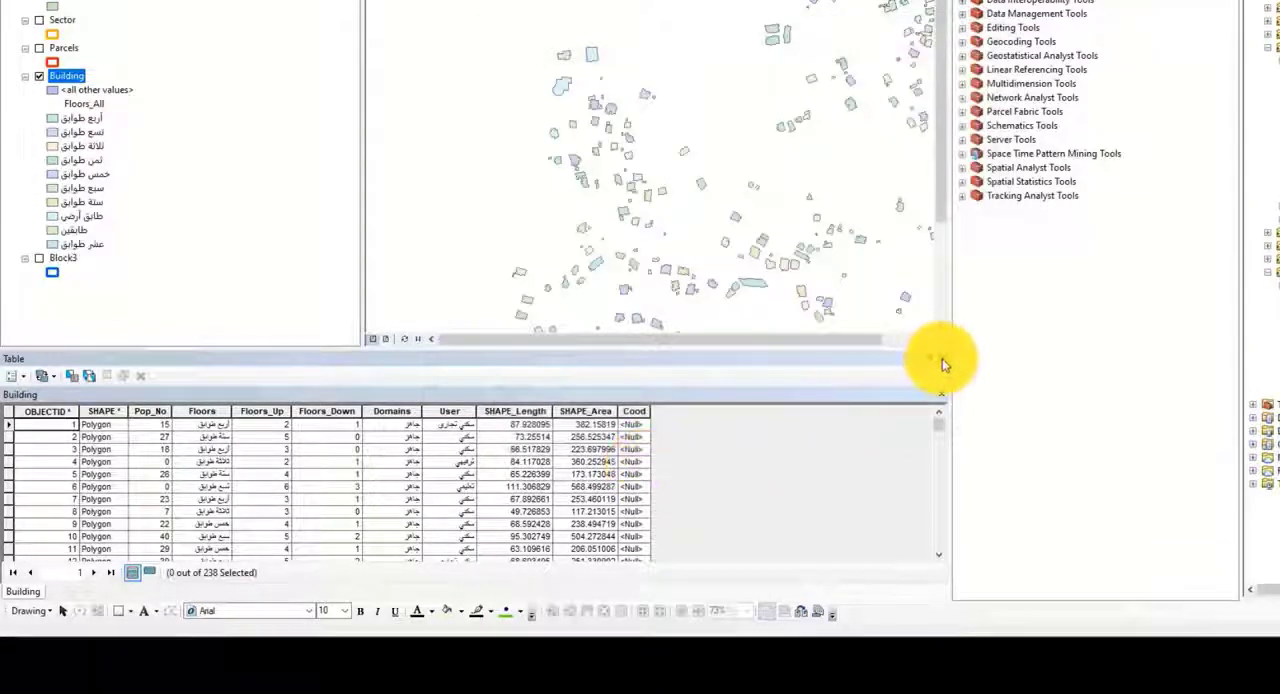
# Step: Close and reopen the Building attribute table to examine the records under the shortened query
pyautogui.click(941, 357)
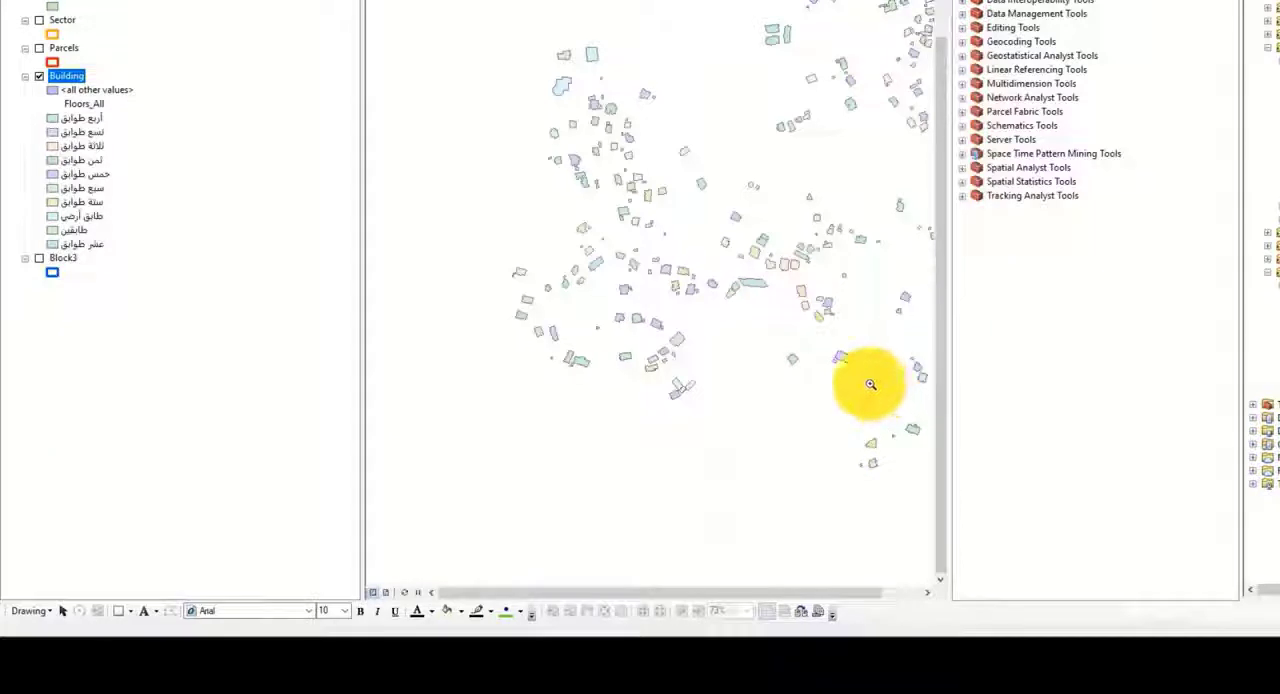
pyautogui.rightClick(70, 77)
pyautogui.click(113, 132)
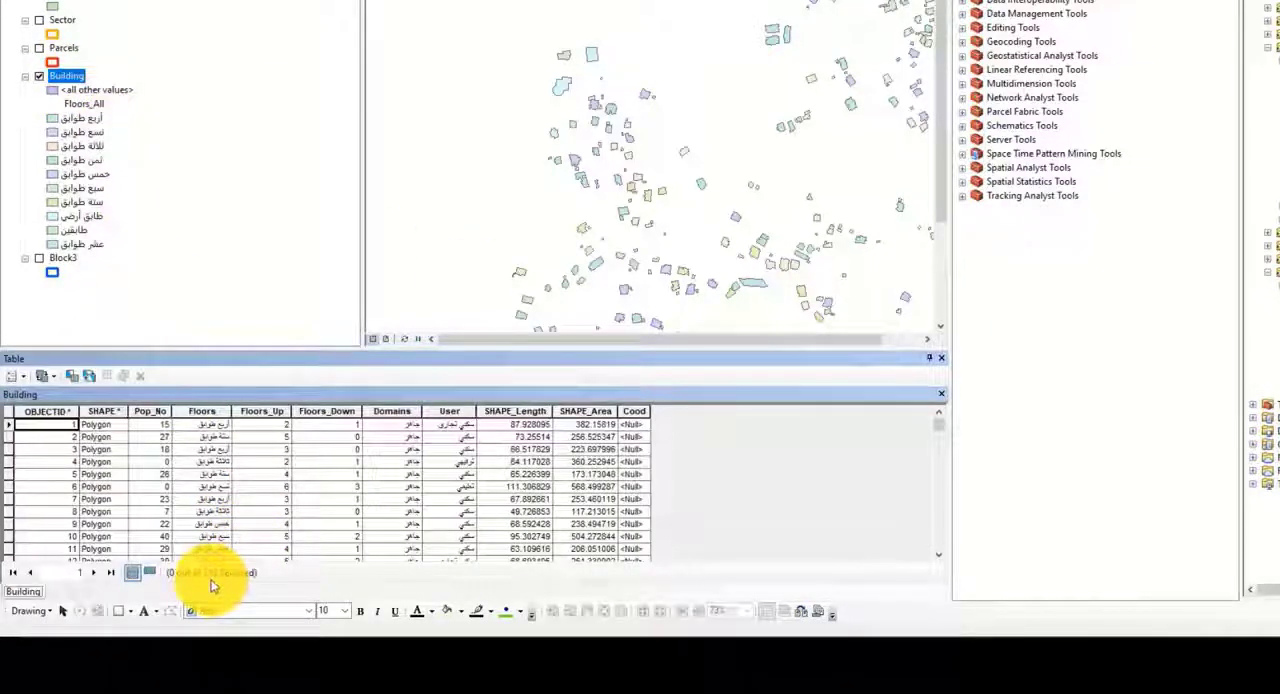
# Step: Clear the entire definition query of the Building layer and close the attribute table
pyautogui.doubleClick(70, 80)
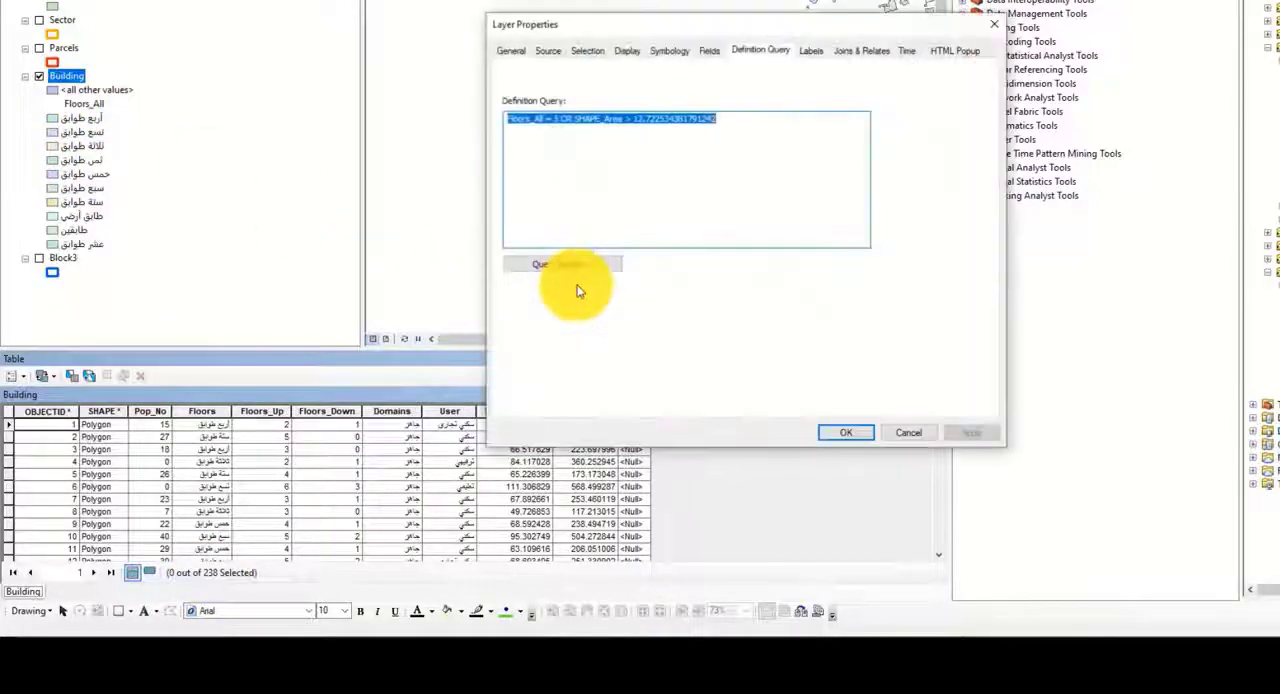
pyautogui.press('Delete')
pyautogui.click(858, 435)
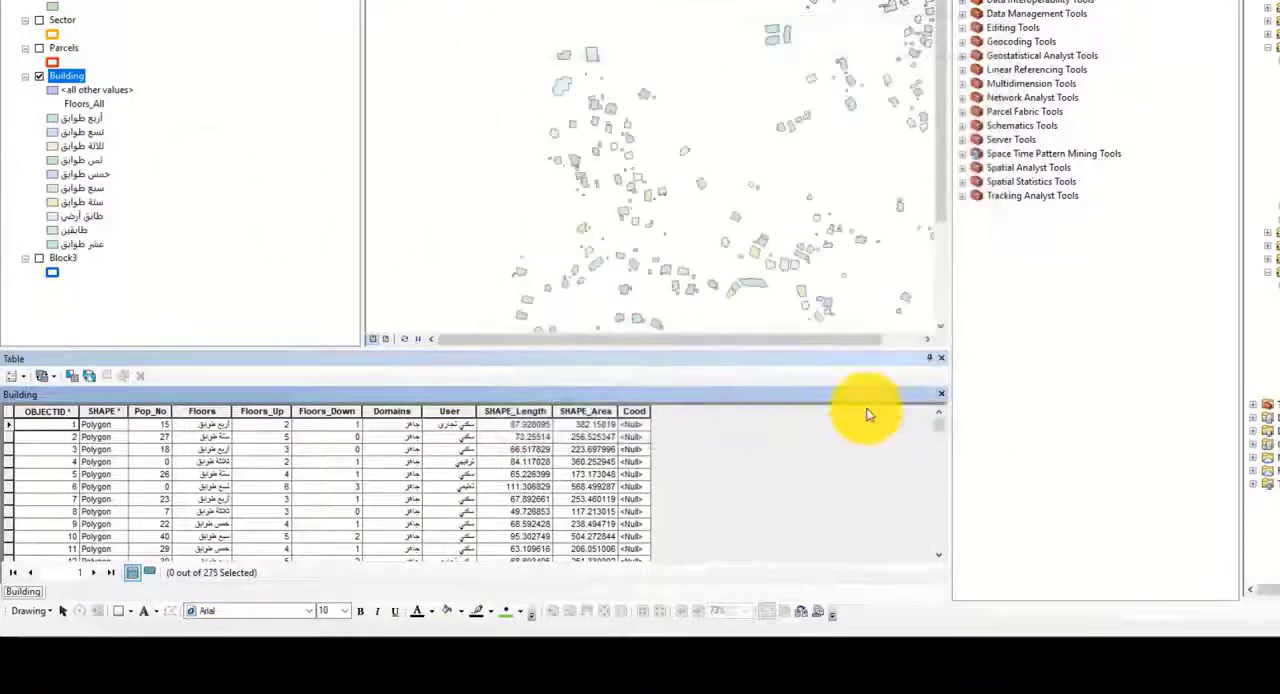
pyautogui.click(941, 357)
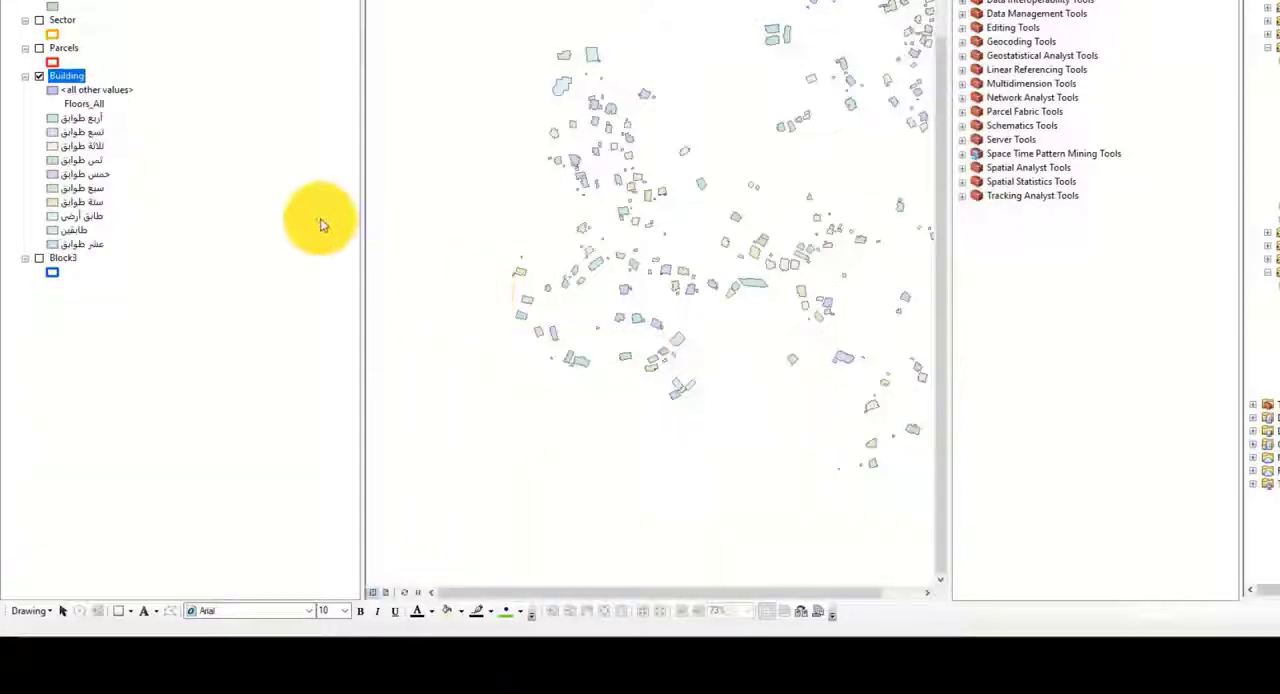
# Step: Build the definition query Floors_All = 4 for the Building layer and apply it
pyautogui.doubleClick(67, 72)
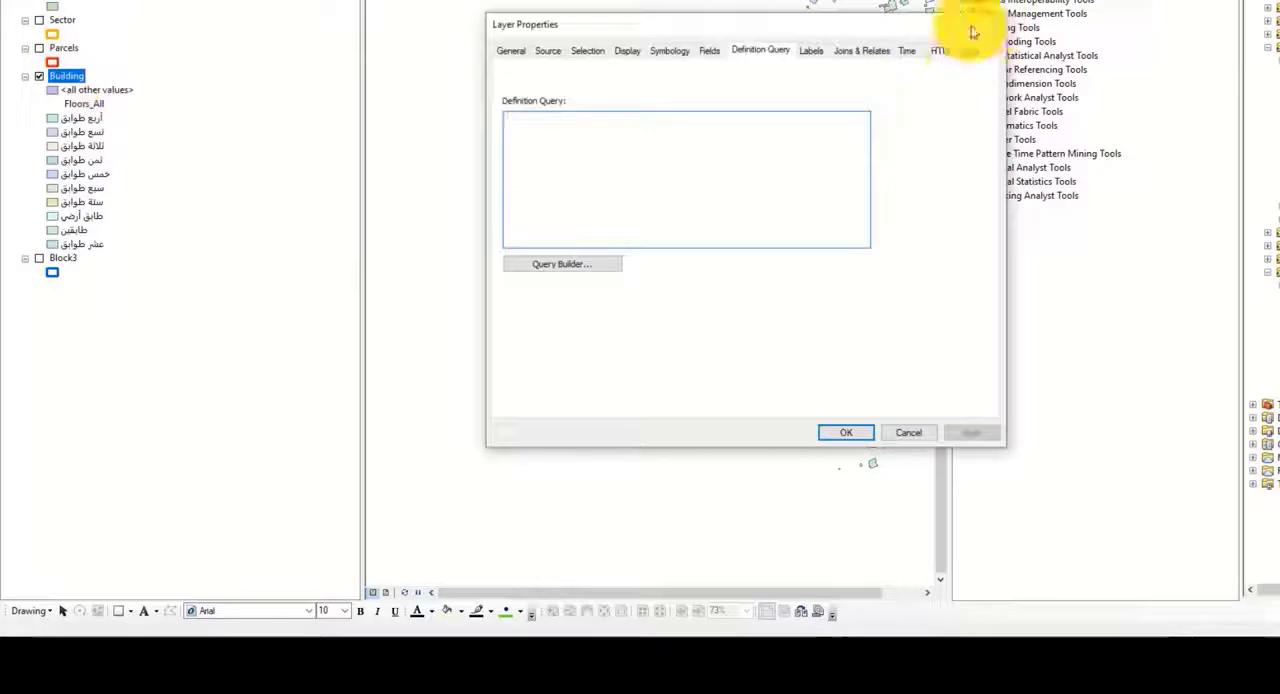
pyautogui.click(986, 25)
pyautogui.rightClick(75, 77)
pyautogui.click(146, 400)
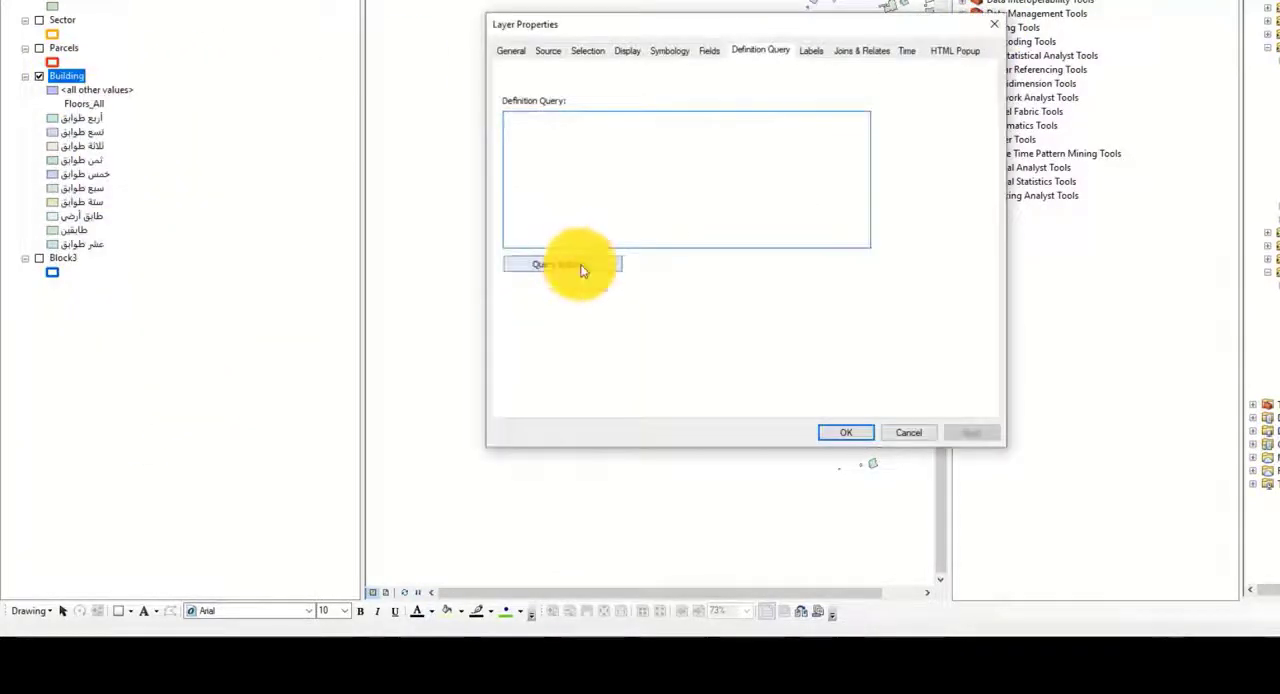
pyautogui.click(583, 266)
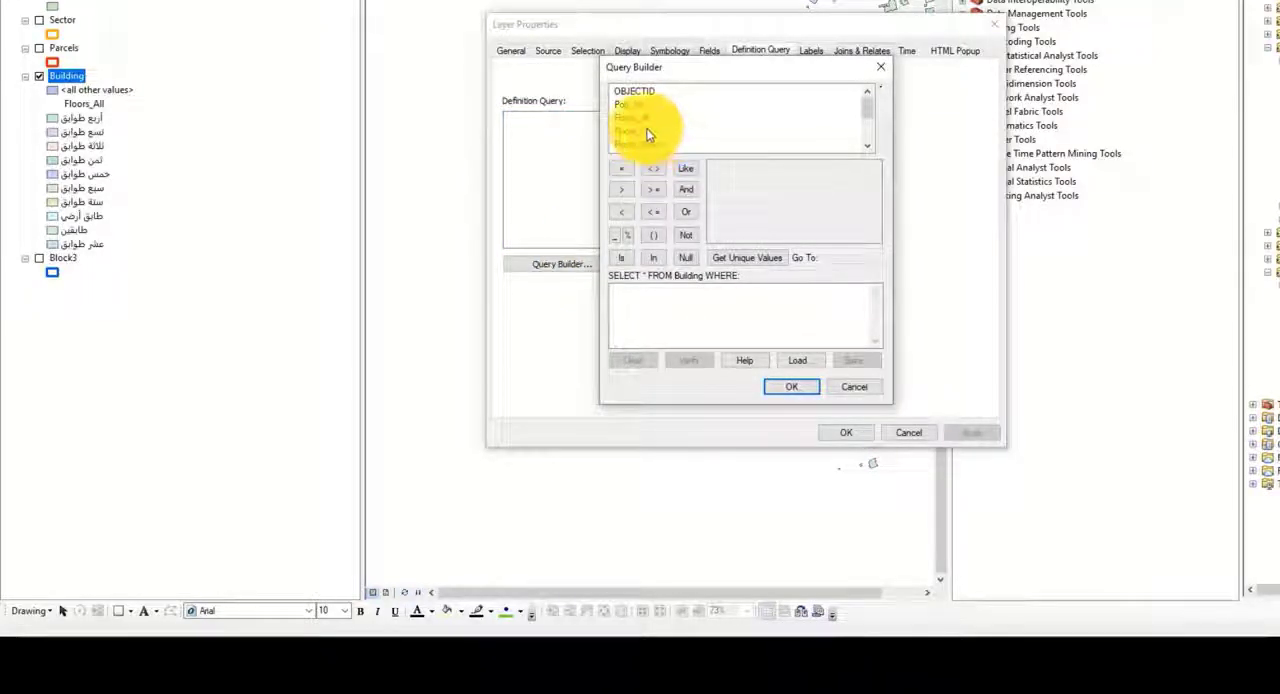
pyautogui.click(638, 119)
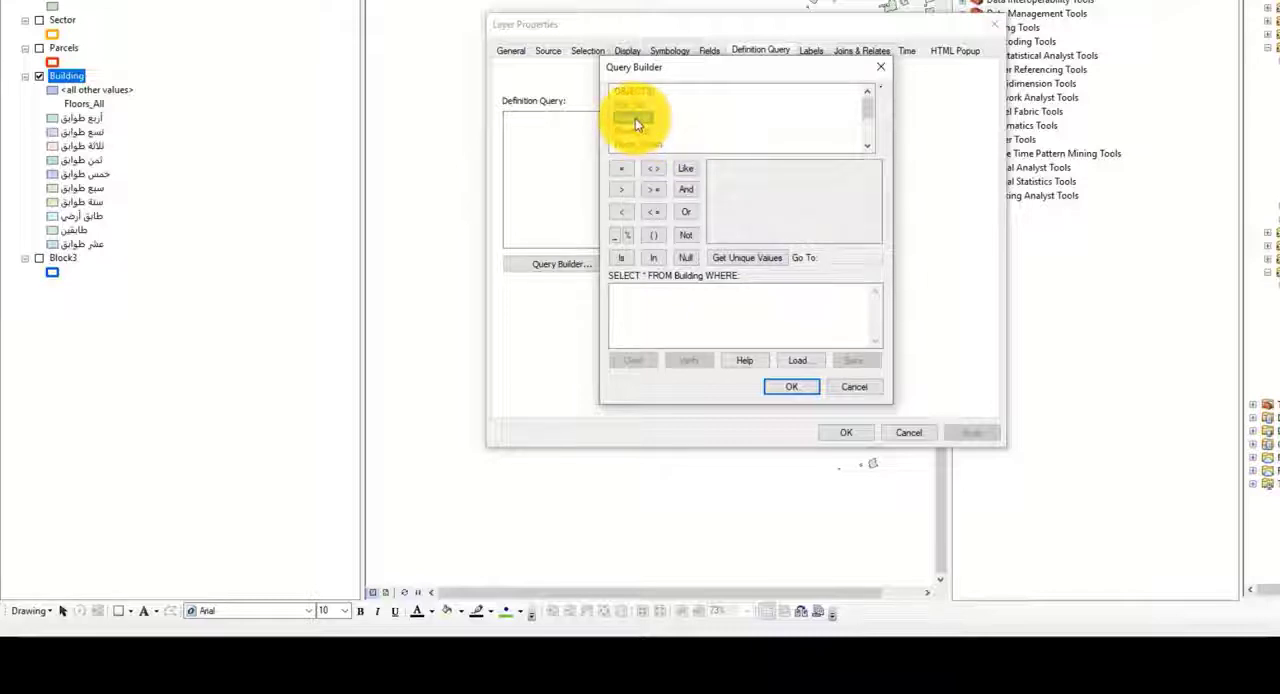
pyautogui.click(621, 170)
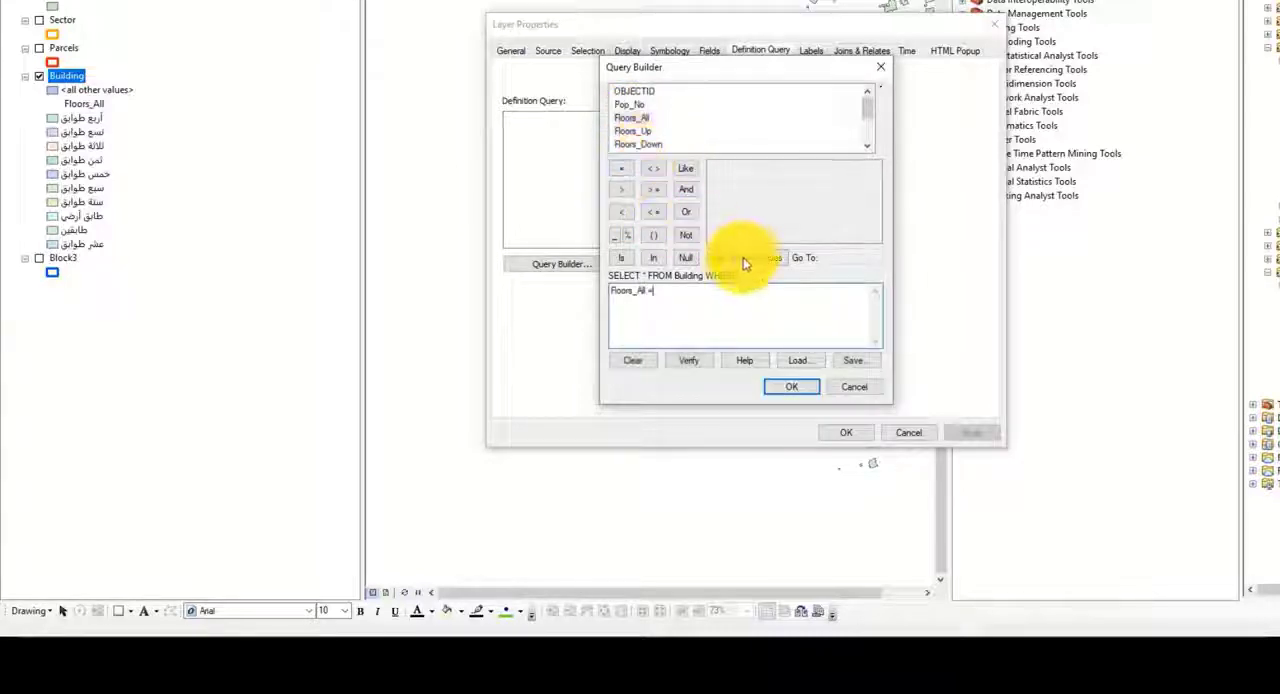
pyautogui.click(743, 257)
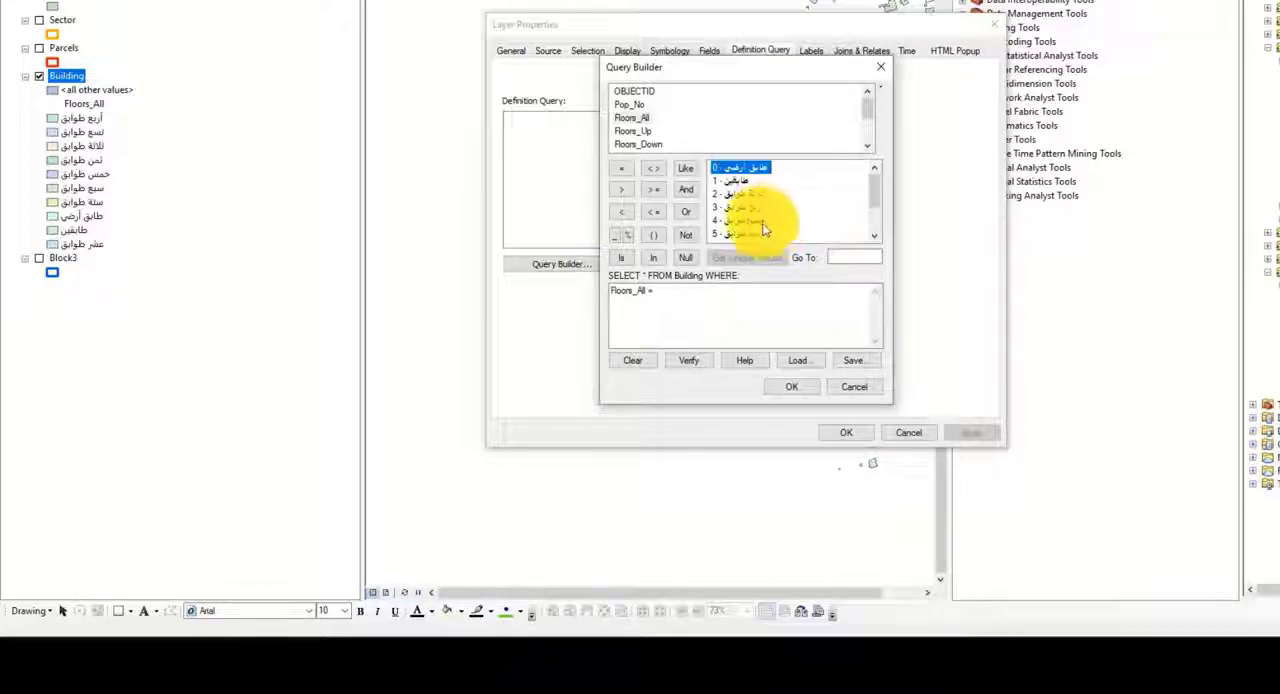
pyautogui.doubleClick(745, 220)
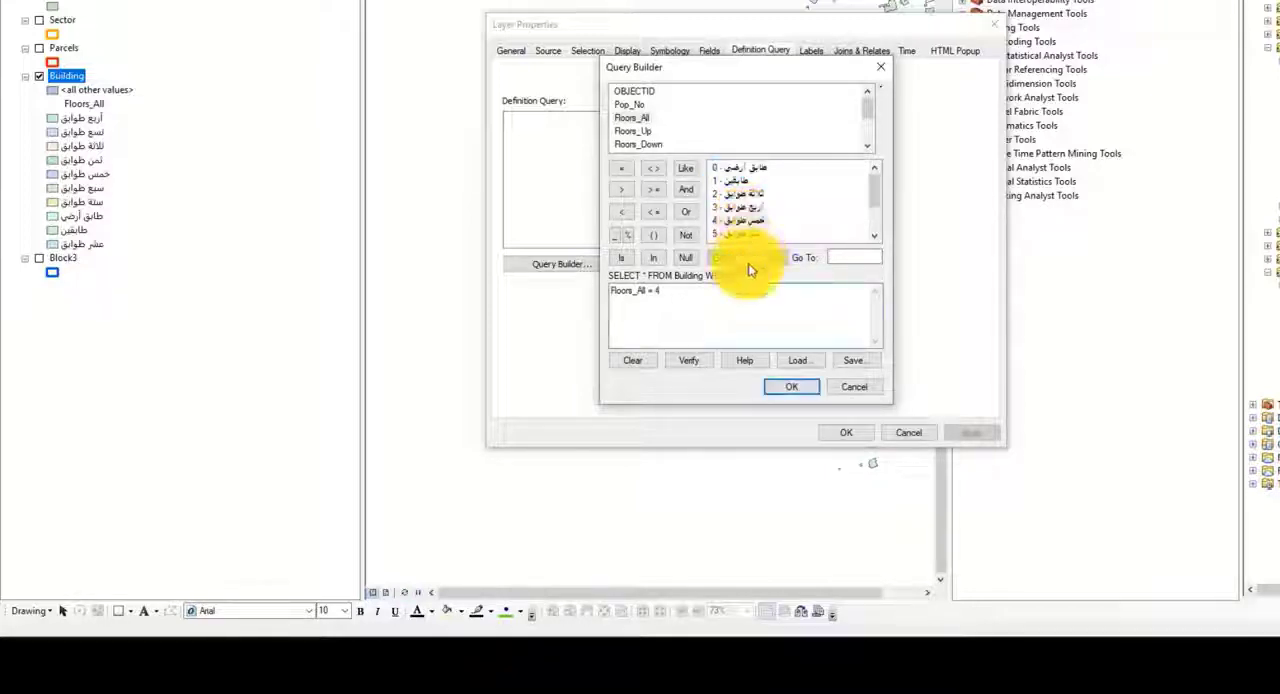
pyautogui.click(790, 385)
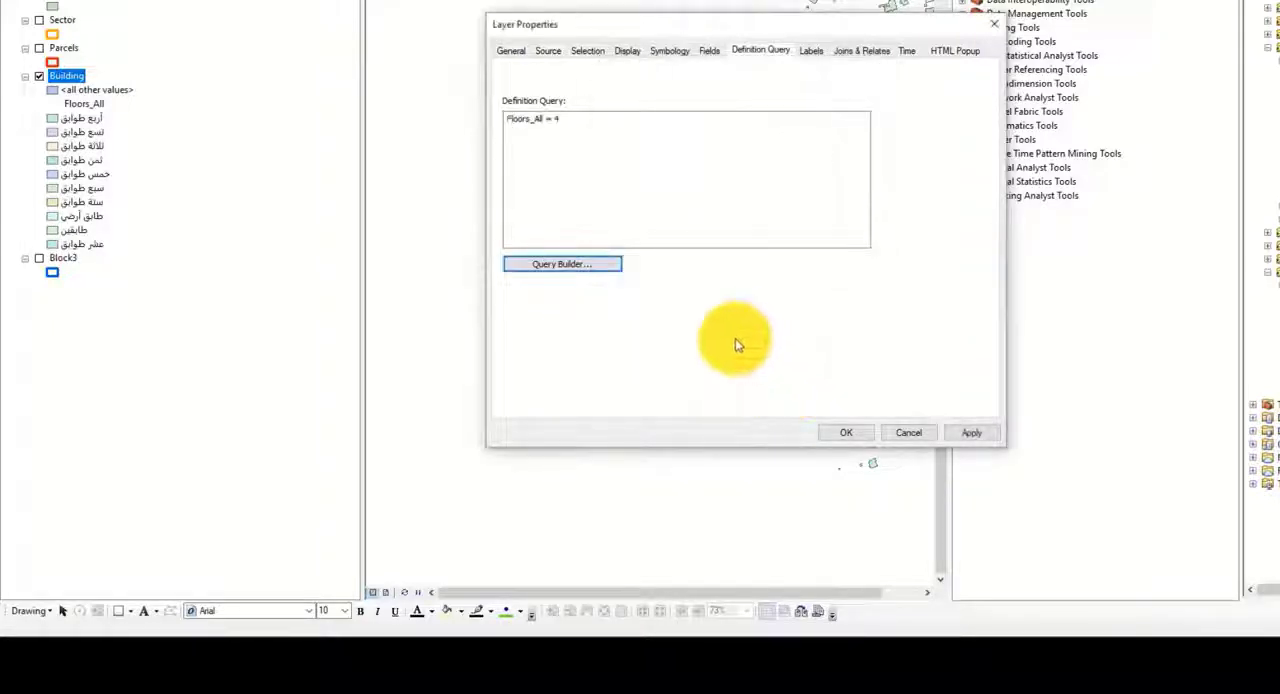
pyautogui.click(966, 437)
pyautogui.click(846, 432)
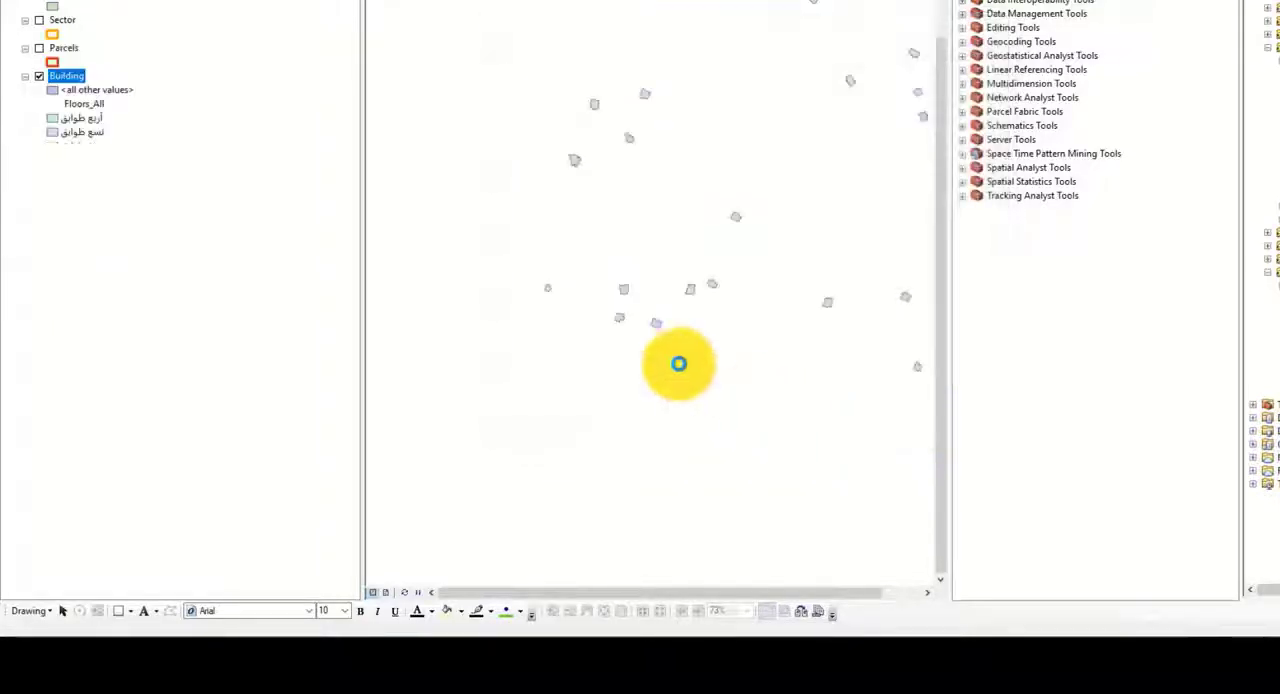
# Step: Open the Building attribute table and zoom to several of the filtered records one by one to inspect them on the map
pyautogui.rightClick(70, 84)
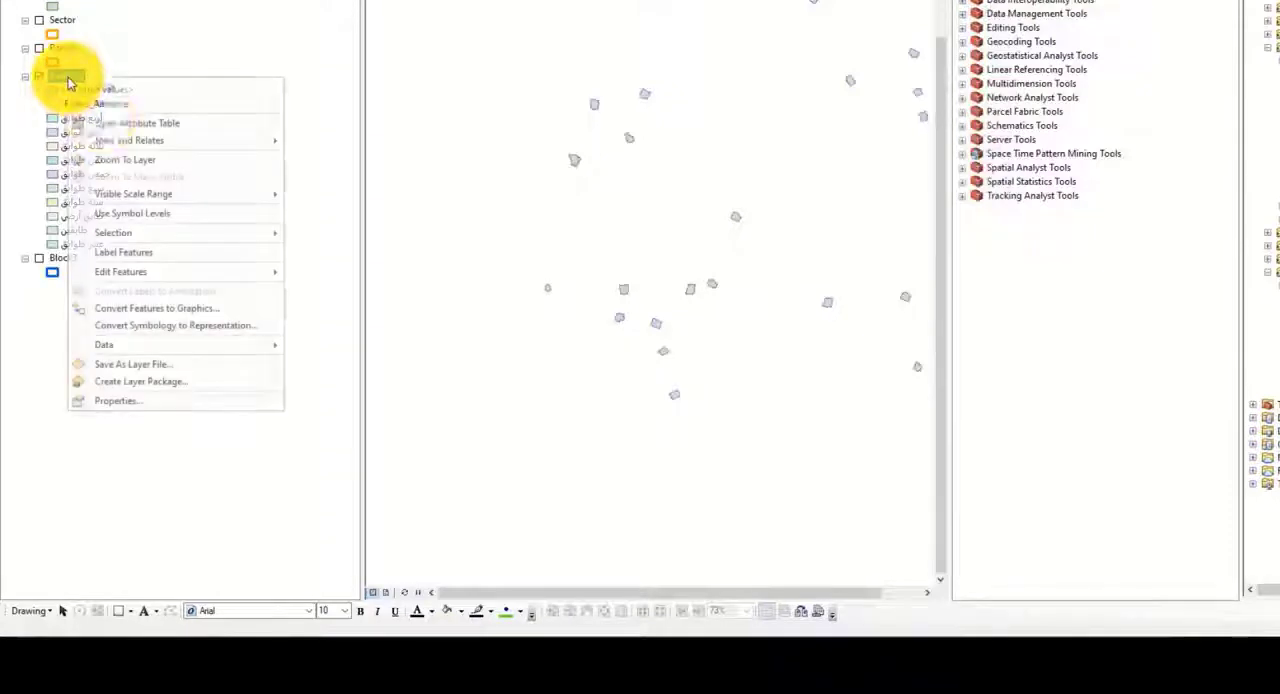
pyautogui.click(110, 124)
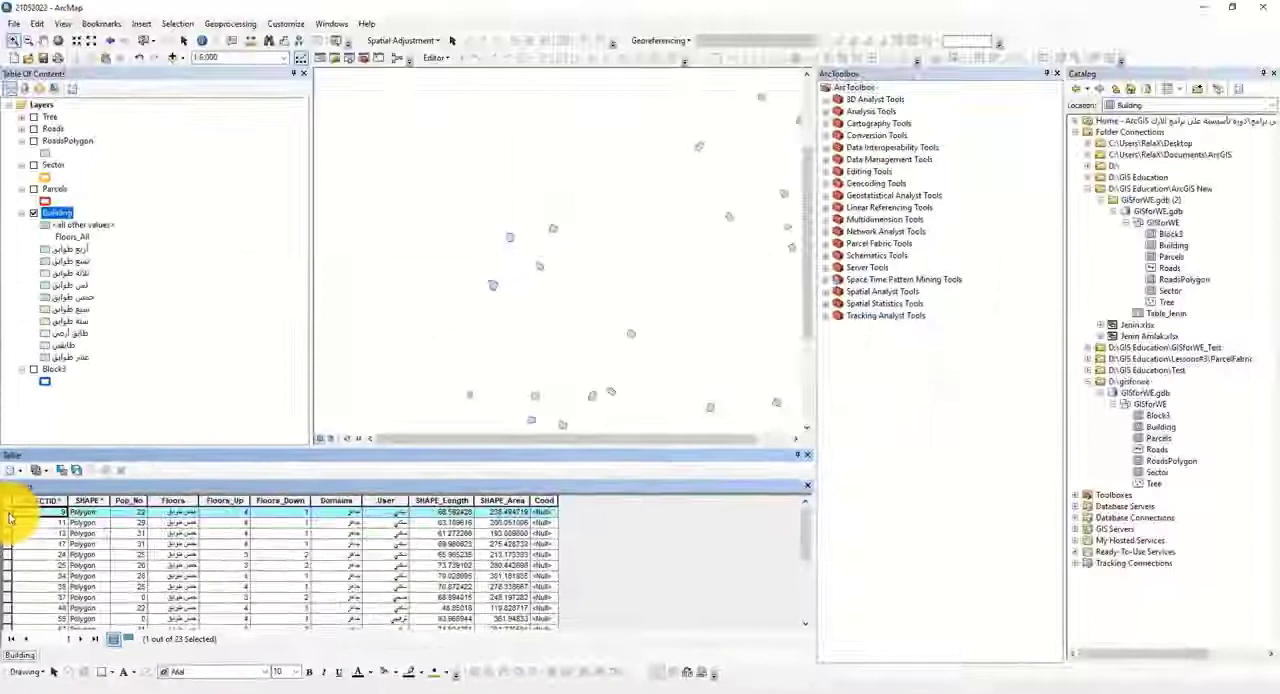
pyautogui.click(18, 298)
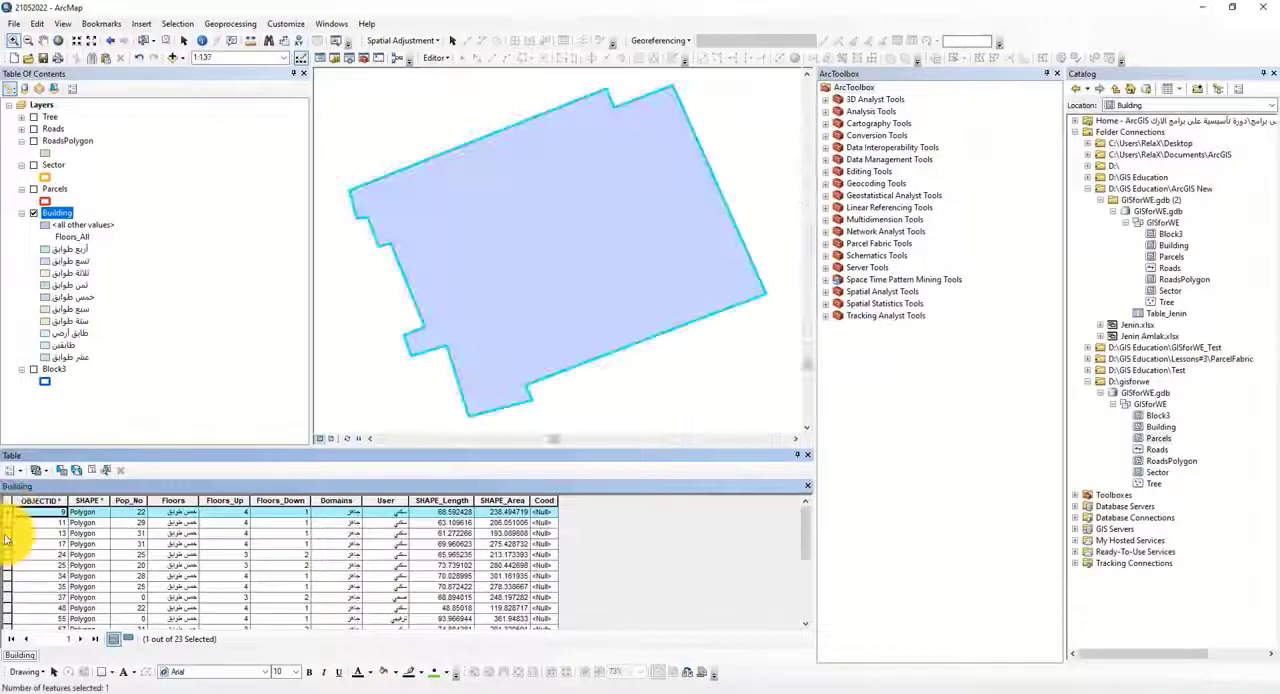
pyautogui.doubleClick(6, 535)
pyautogui.doubleClick(6, 556)
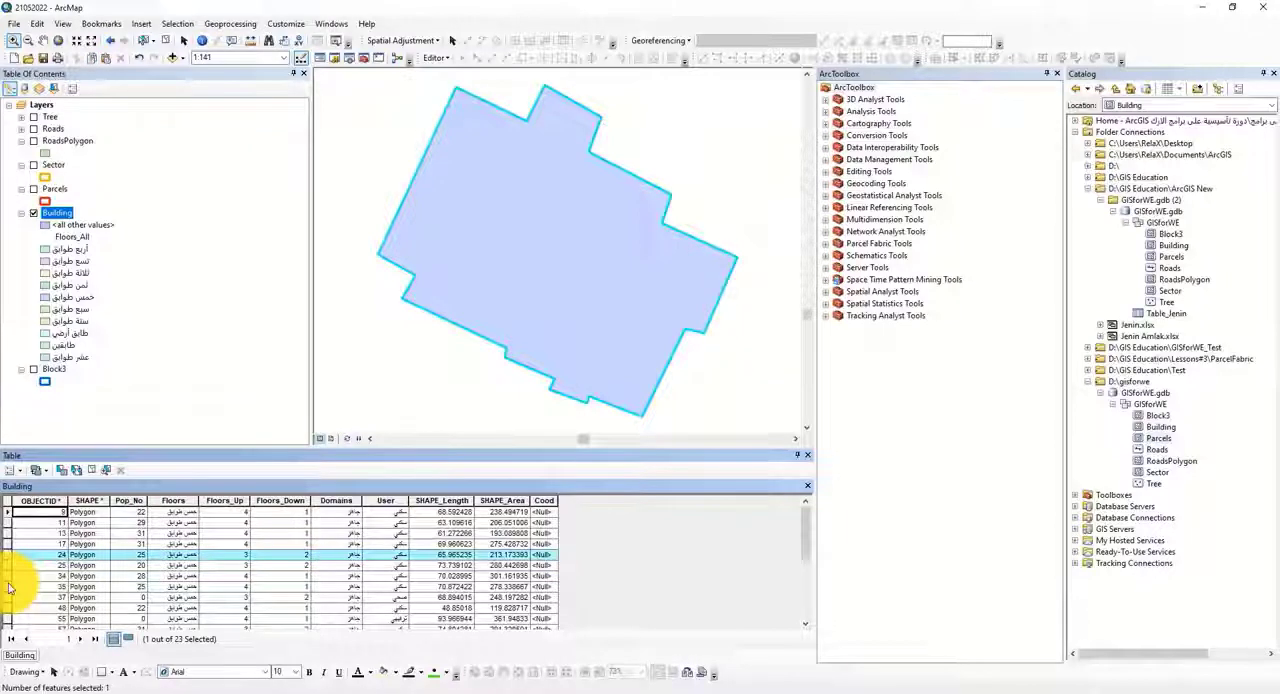
pyautogui.doubleClick(8, 587)
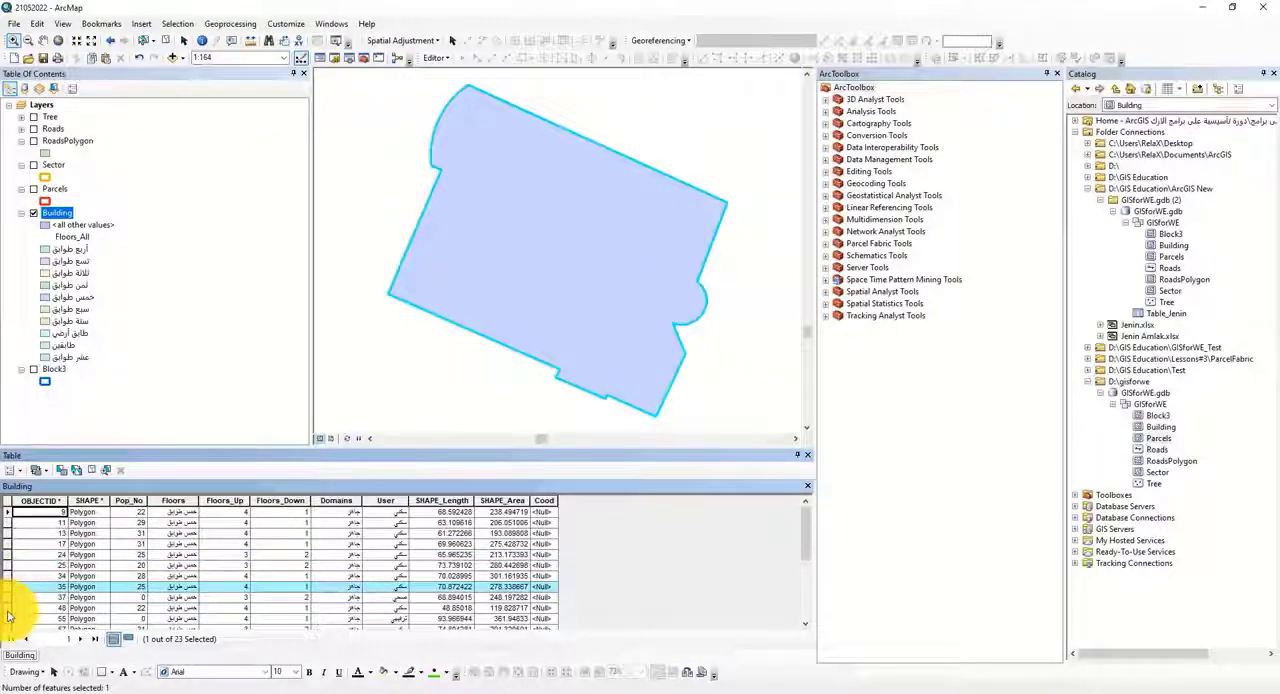
pyautogui.doubleClick(8, 608)
pyautogui.scroll(3, 470, 335)
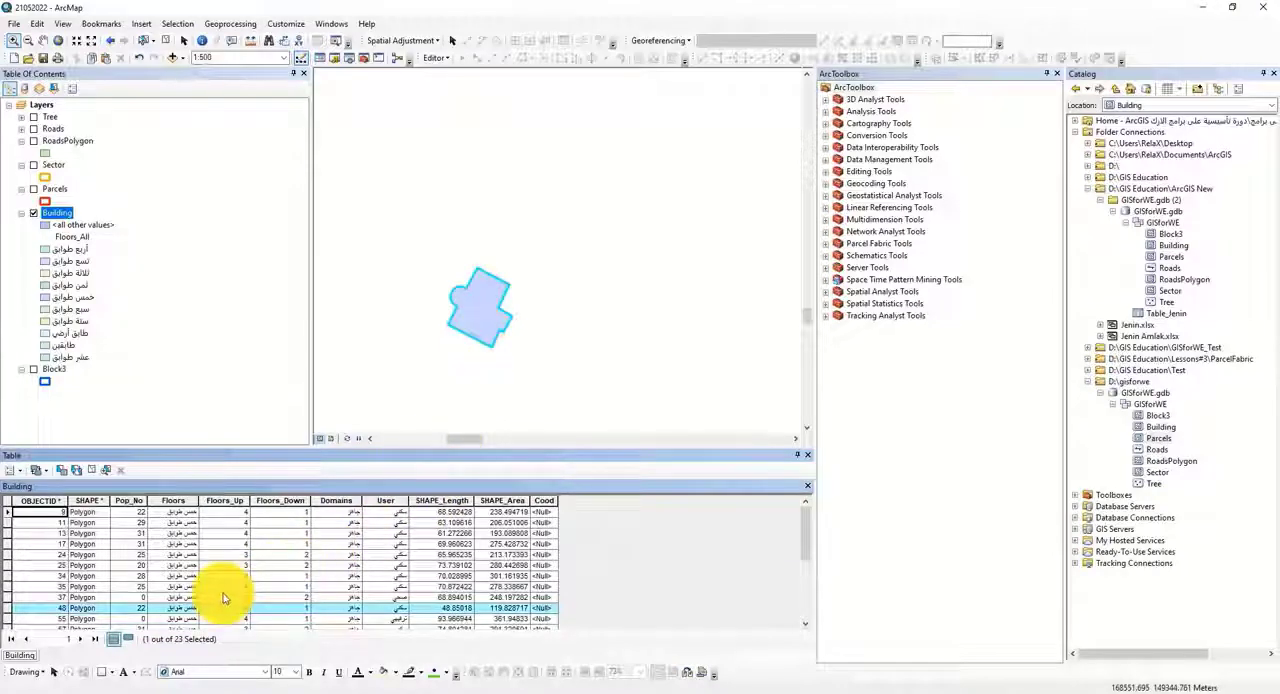
# Step: Extend the Building definition query with AND SHAPE_Area > 211.76306187825901 and apply it to the layer
pyautogui.rightClick(60, 213)
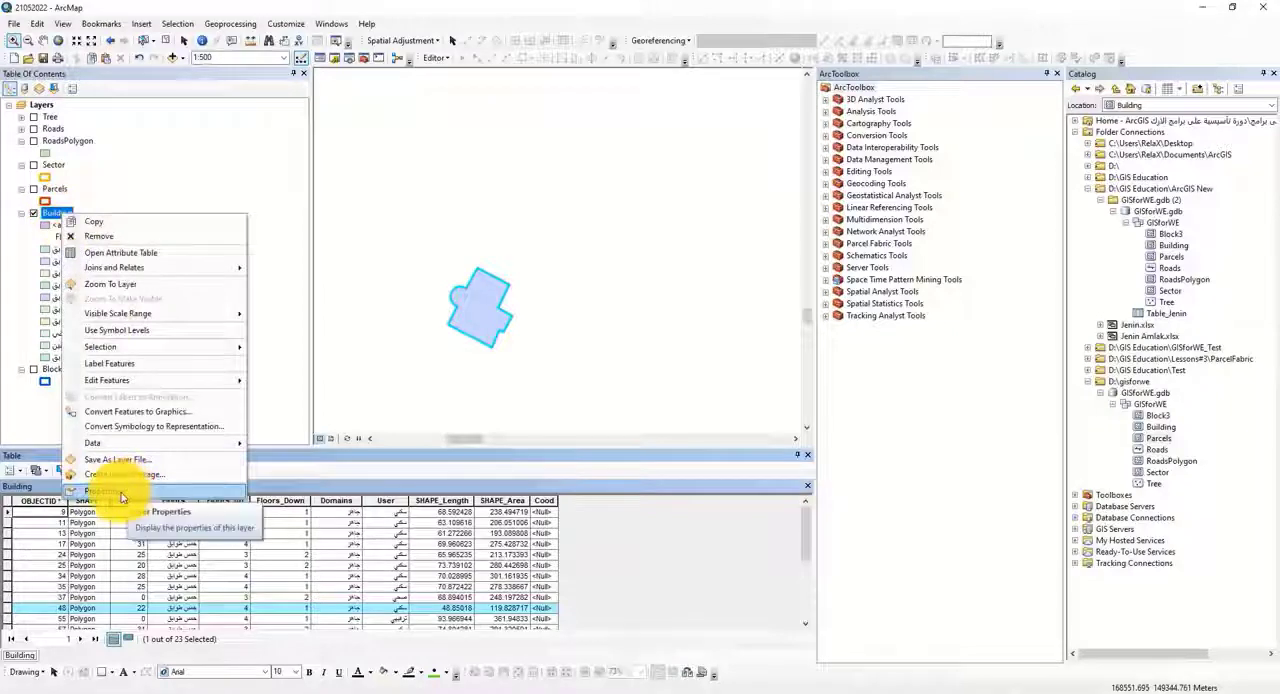
pyautogui.click(117, 491)
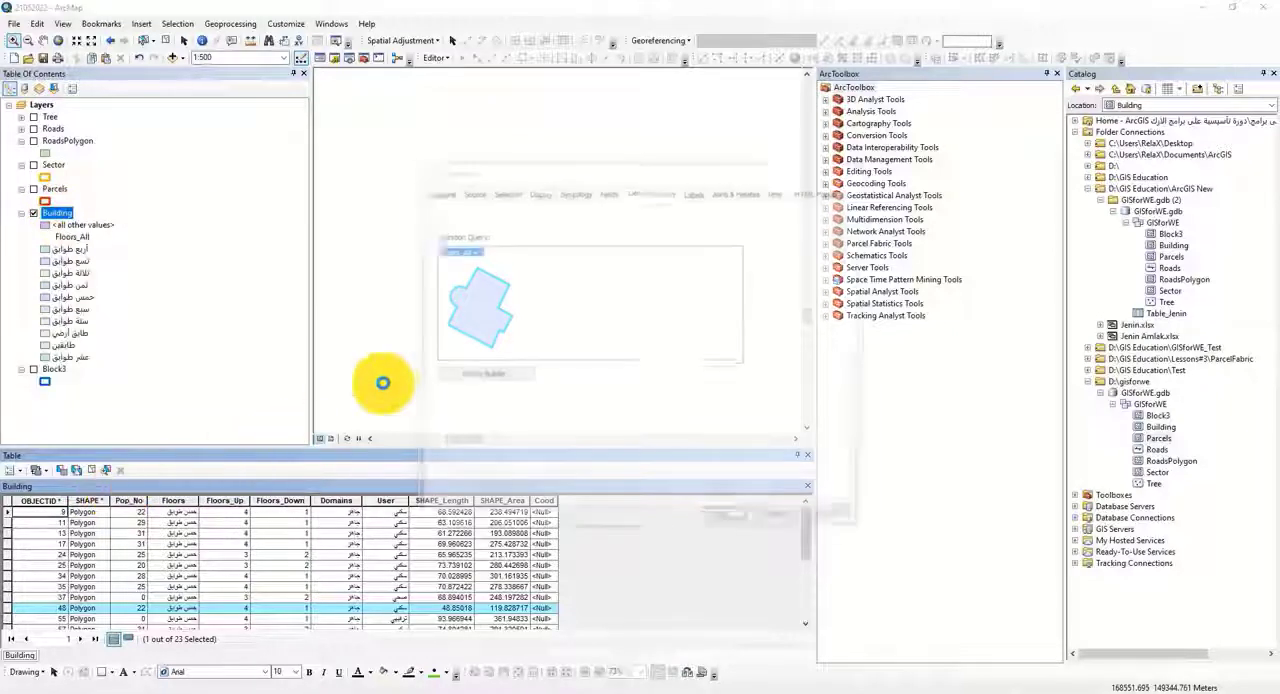
pyautogui.click(498, 374)
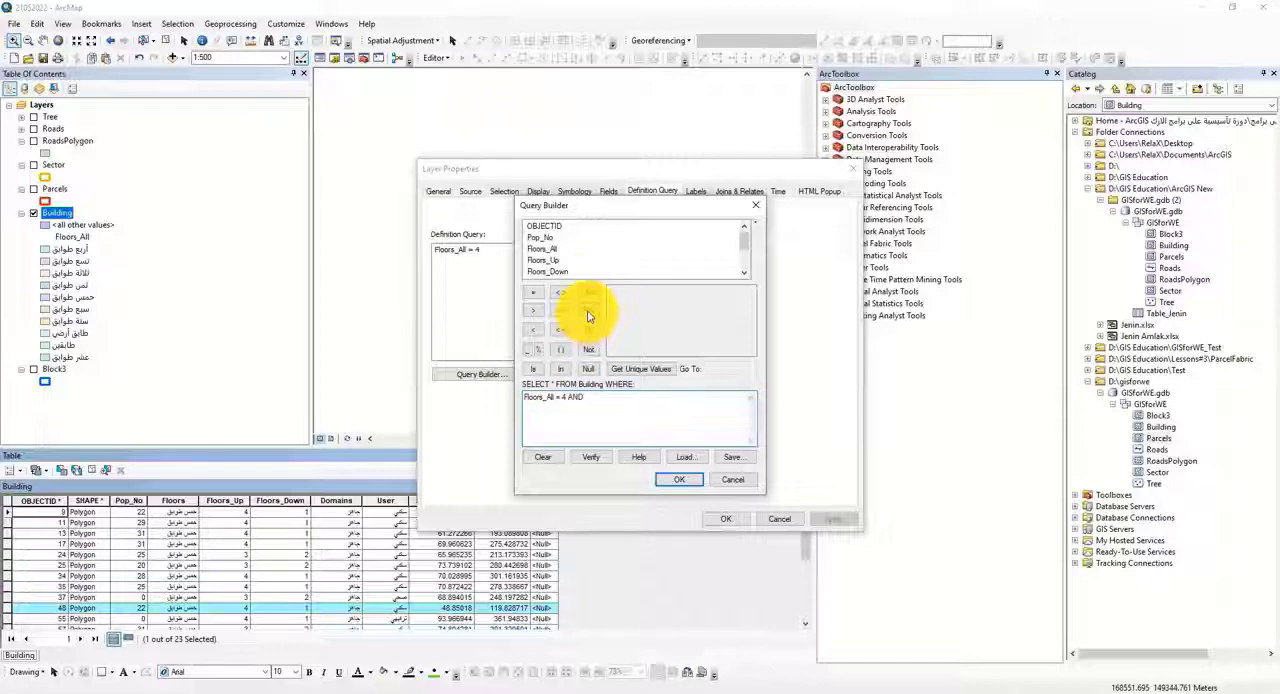
pyautogui.scroll(-2, 562, 259)
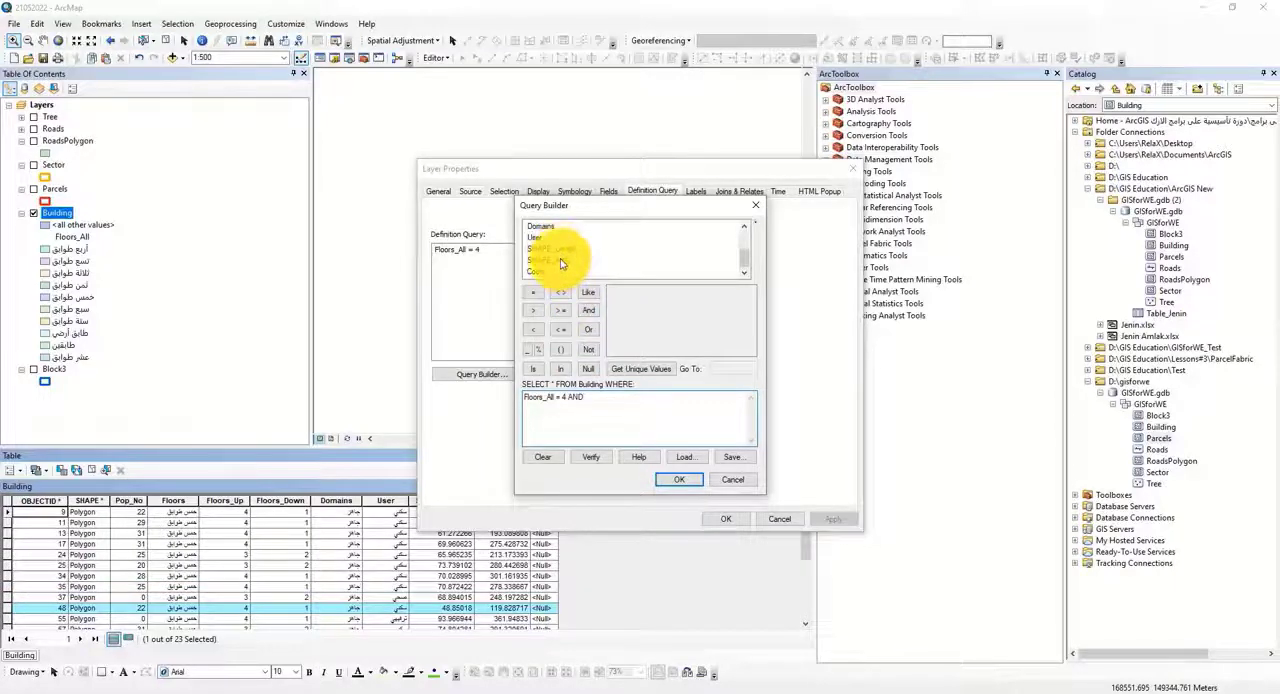
pyautogui.doubleClick(562, 260)
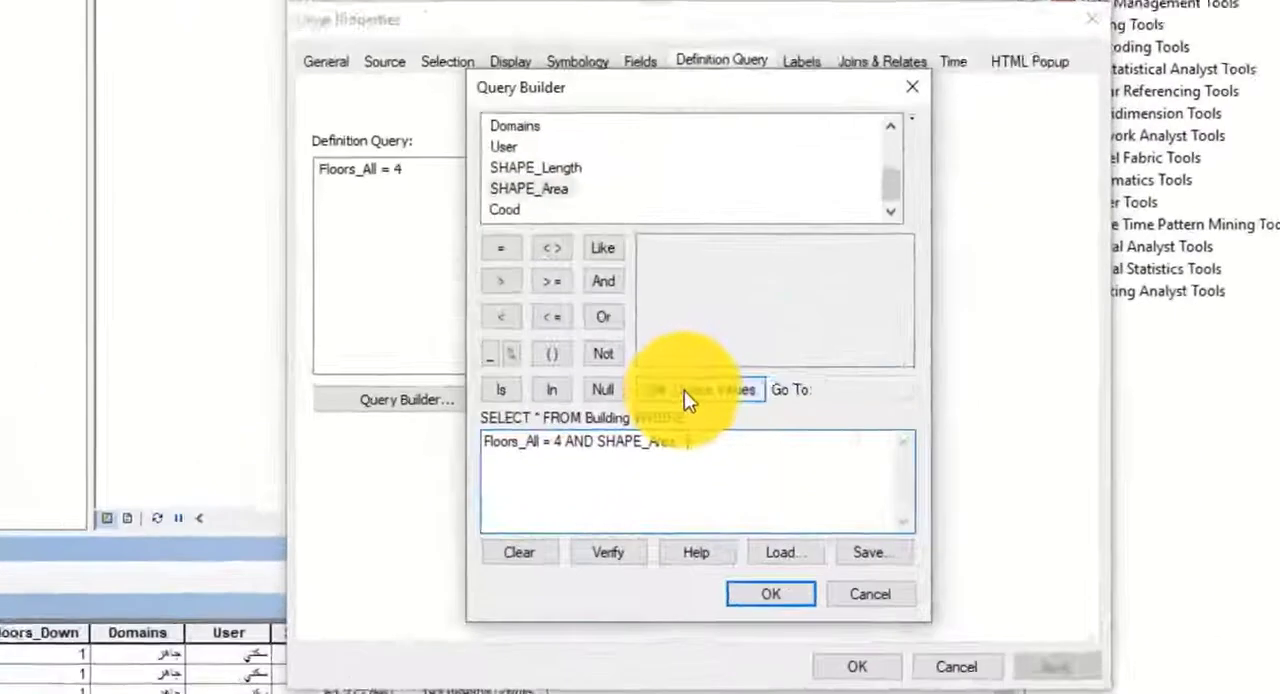
pyautogui.click(631, 369)
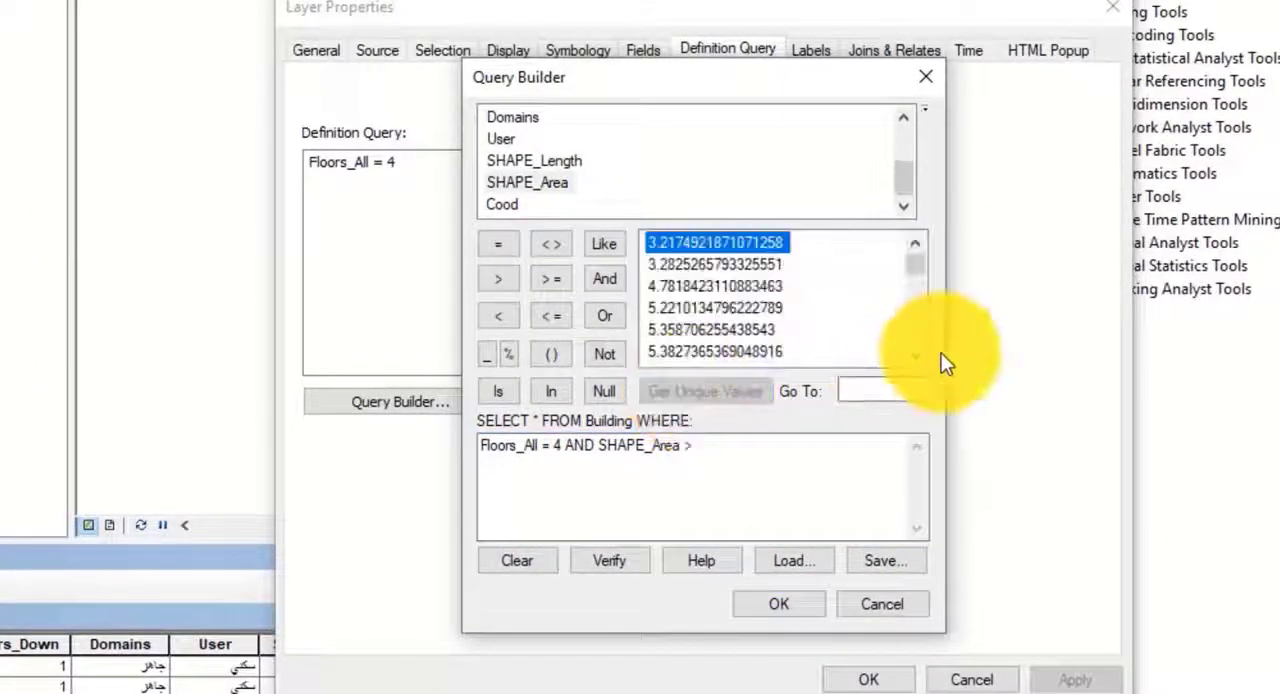
pyautogui.moveTo(913, 263); pyautogui.dragTo(913, 315)
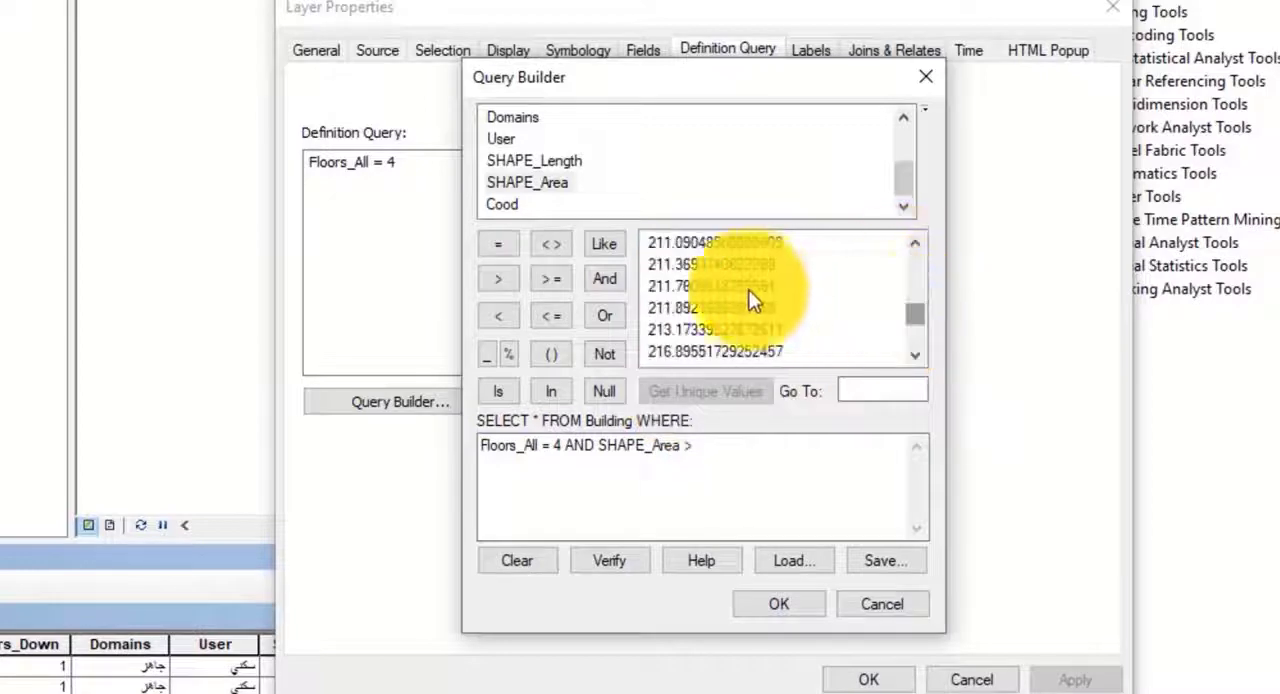
pyautogui.click(686, 288)
pyautogui.doubleClick(677, 292)
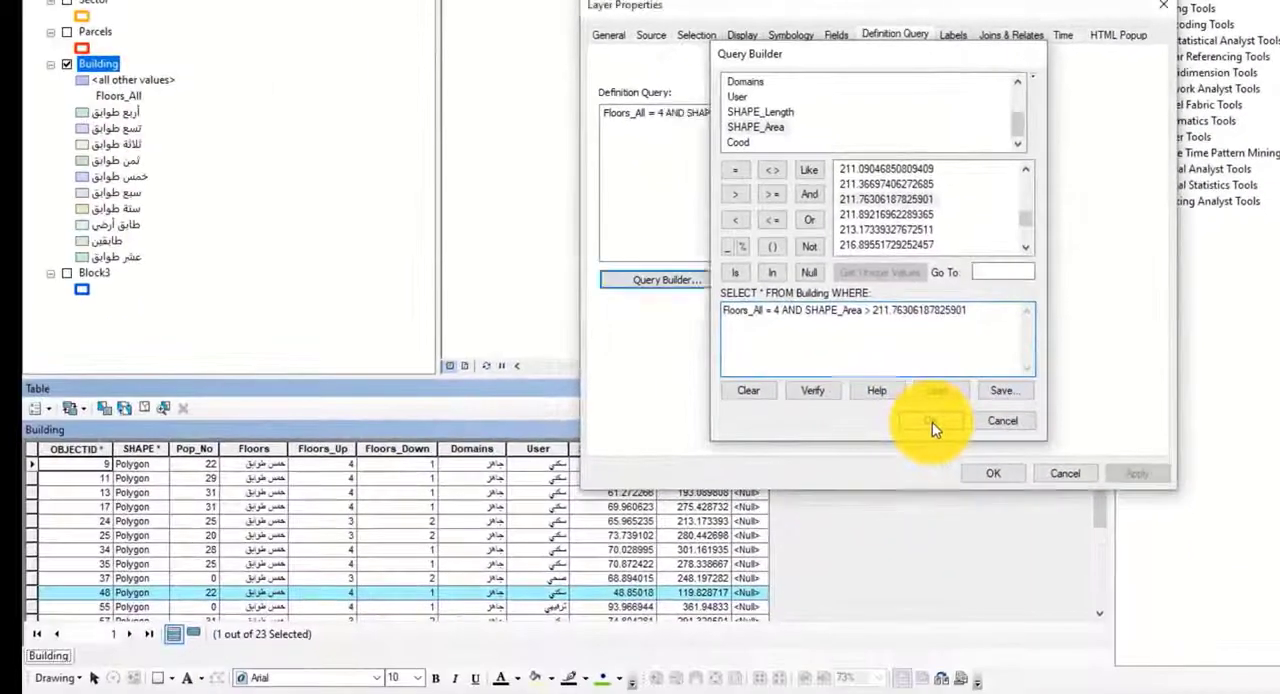
pyautogui.click(779, 604)
pyautogui.click(1135, 473)
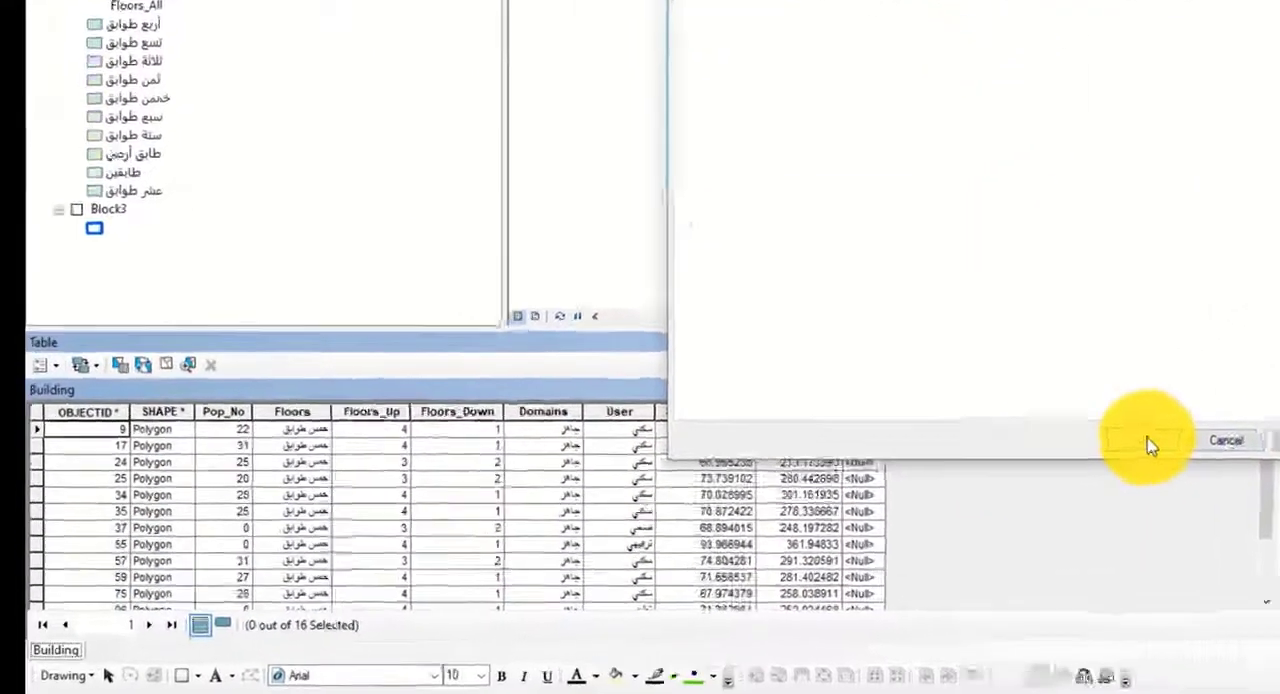
pyautogui.click(993, 473)
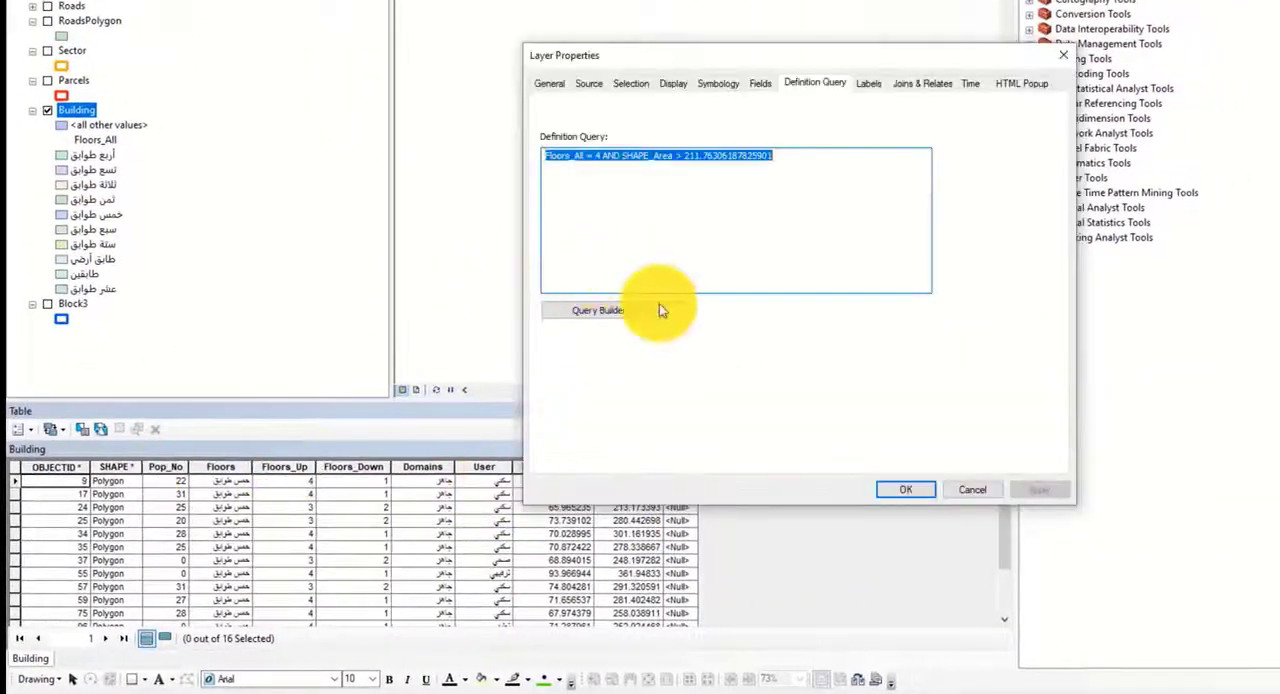
# Step: Review the combined floors and area expression in the Building layer's Query Builder without changing it
pyautogui.click(650, 309)
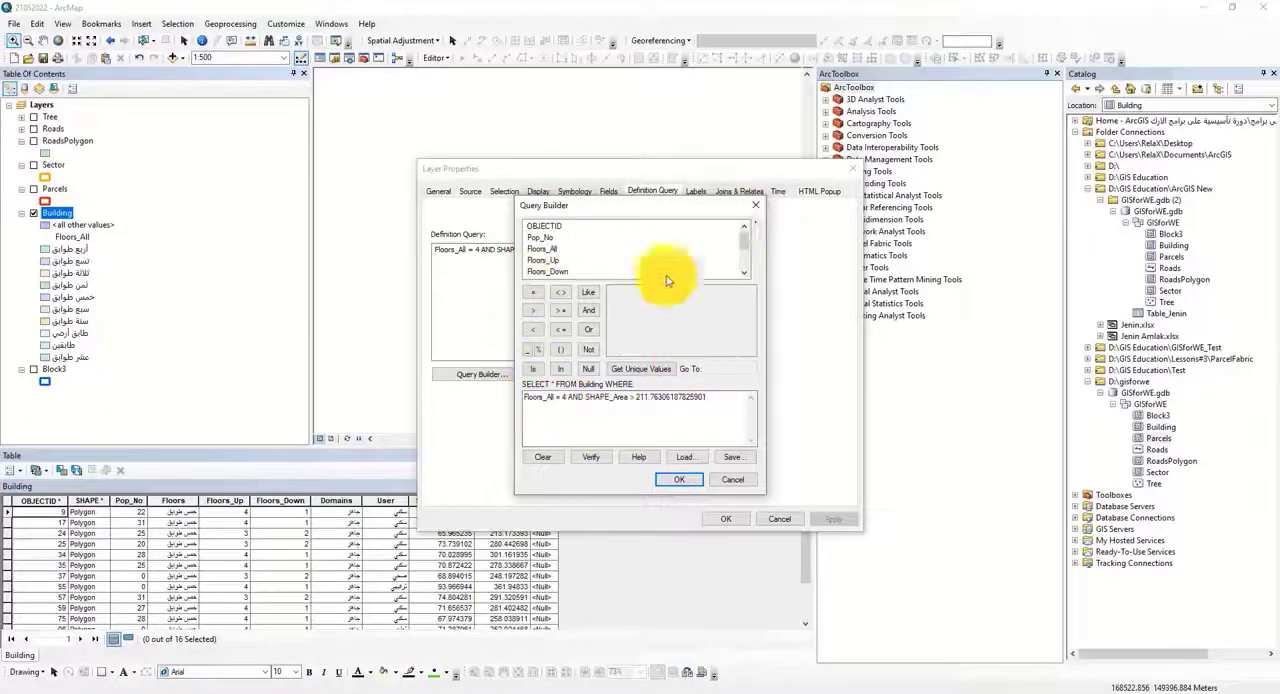
pyautogui.click(685, 480)
pyautogui.click(730, 517)
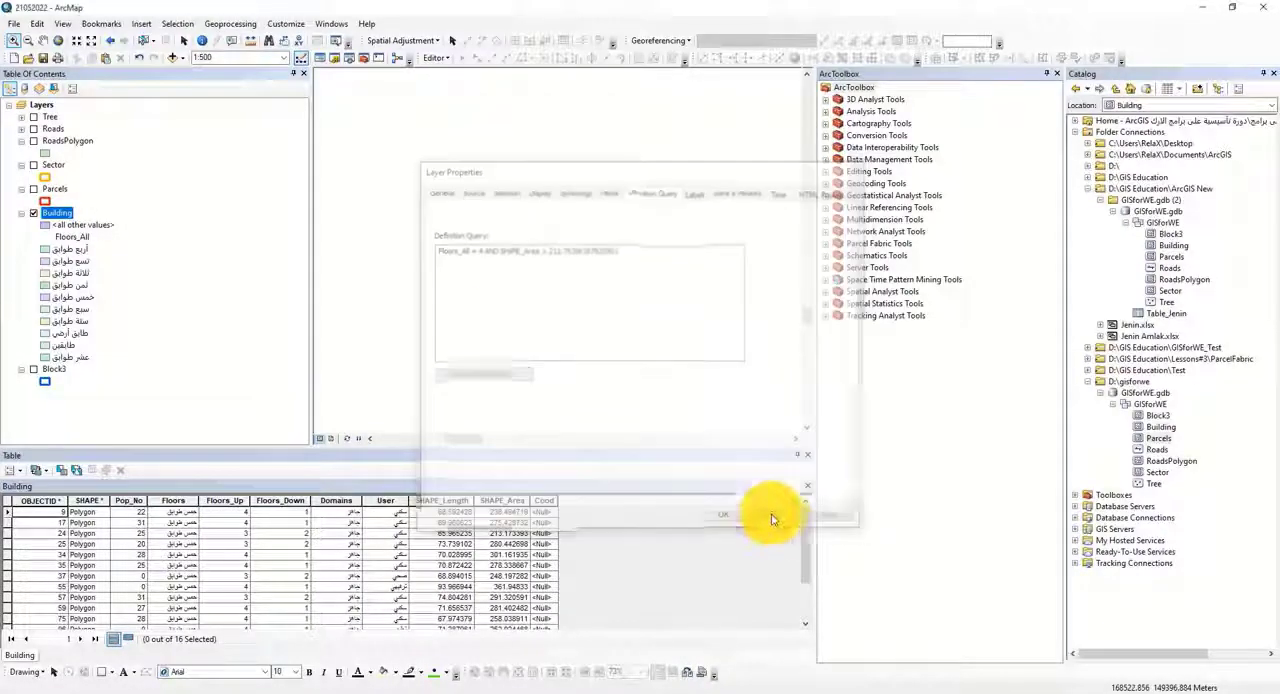
# Step: View the Select By Attributes dialog for the Building layer to compare it with the Query Builder, and close it
pyautogui.click(176, 24)
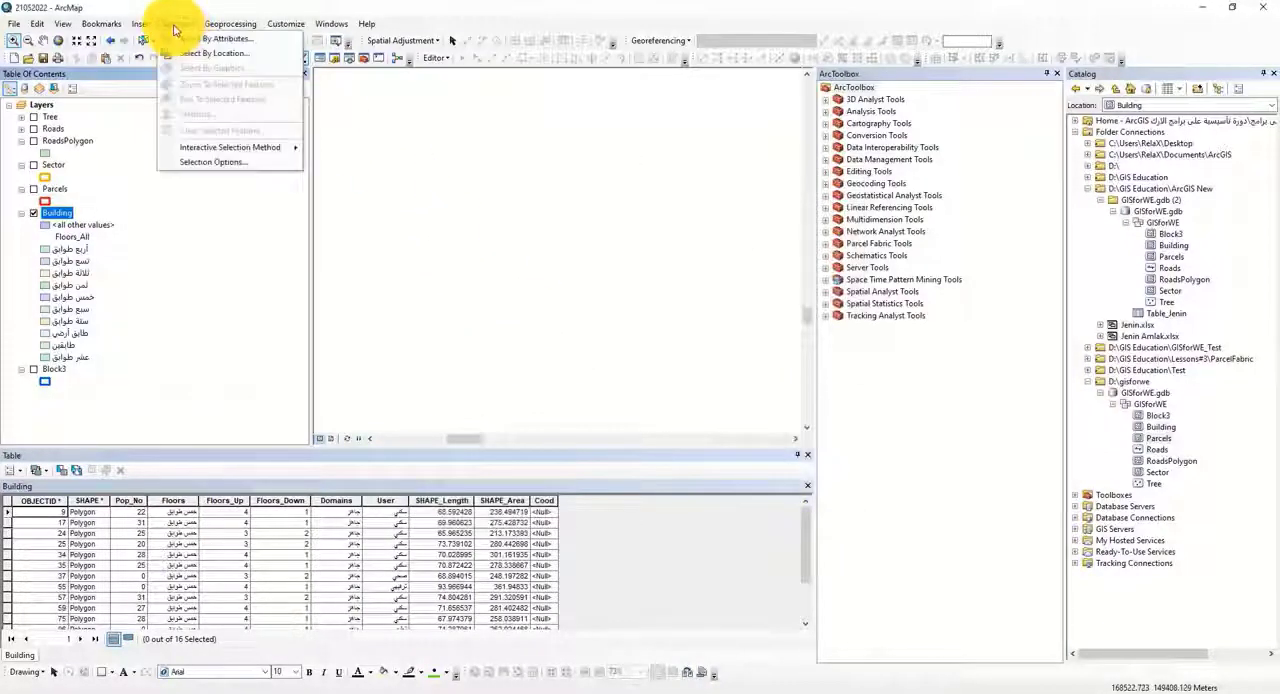
pyautogui.click(215, 38)
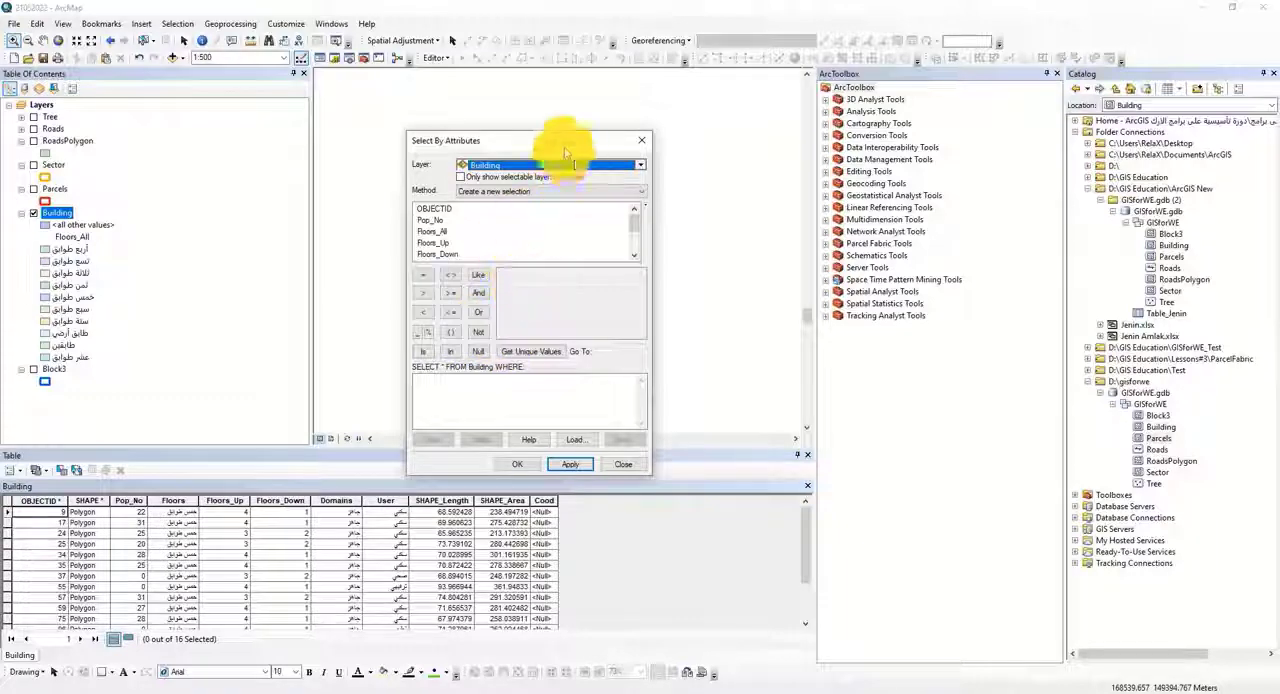
pyautogui.click(641, 140)
# Step: Save the Building layer's combined floors and area query as an expression file named Expression in the ArcGIS folder
pyautogui.rightClick(57, 214)
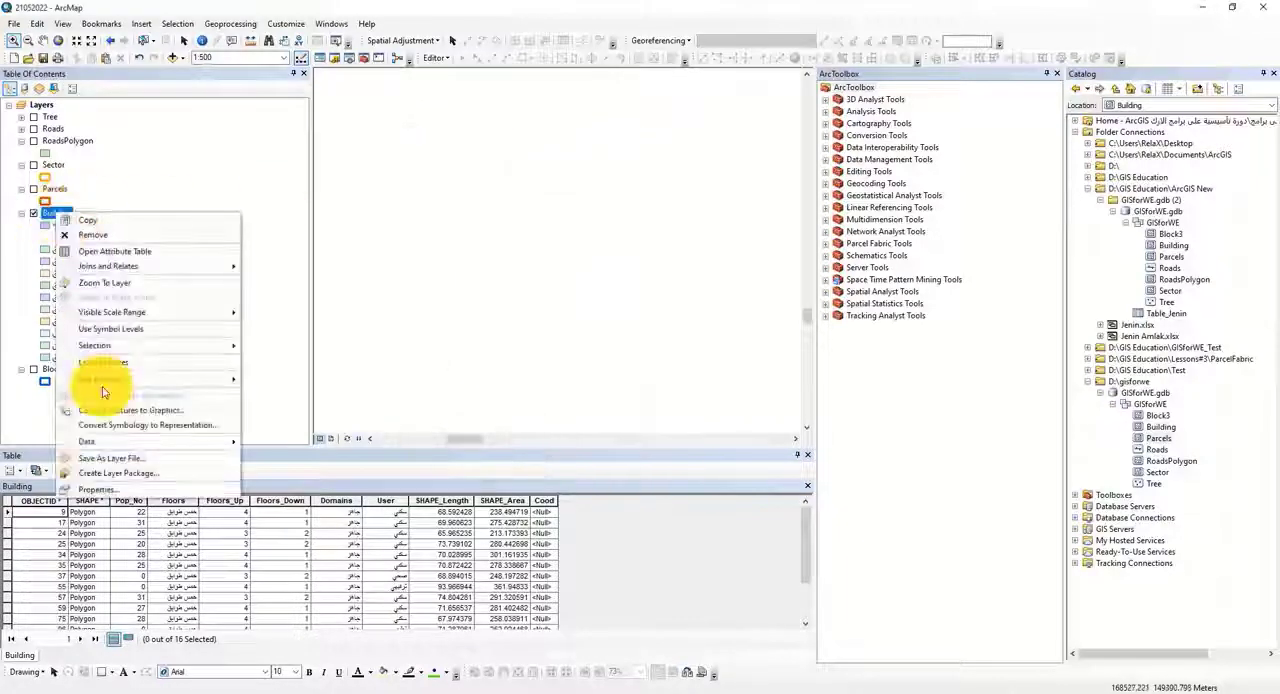
pyautogui.click(97, 489)
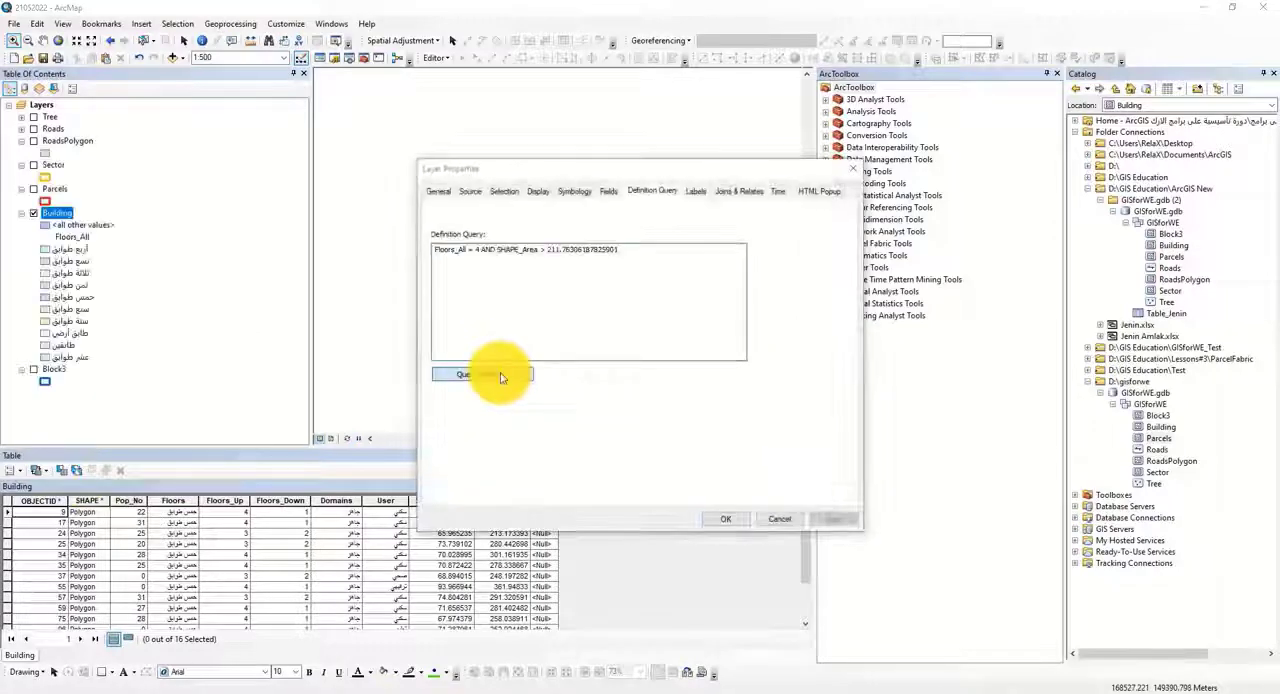
pyautogui.click(494, 373)
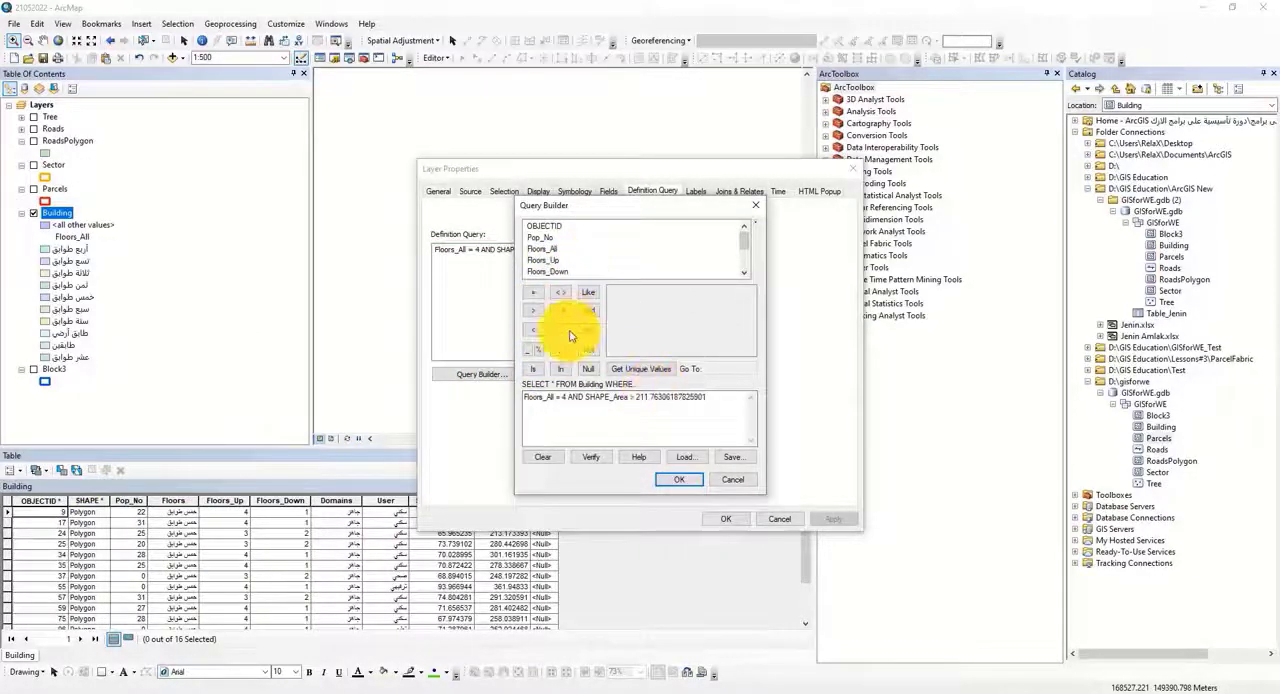
pyautogui.moveTo(718, 400); pyautogui.dragTo(502, 395)
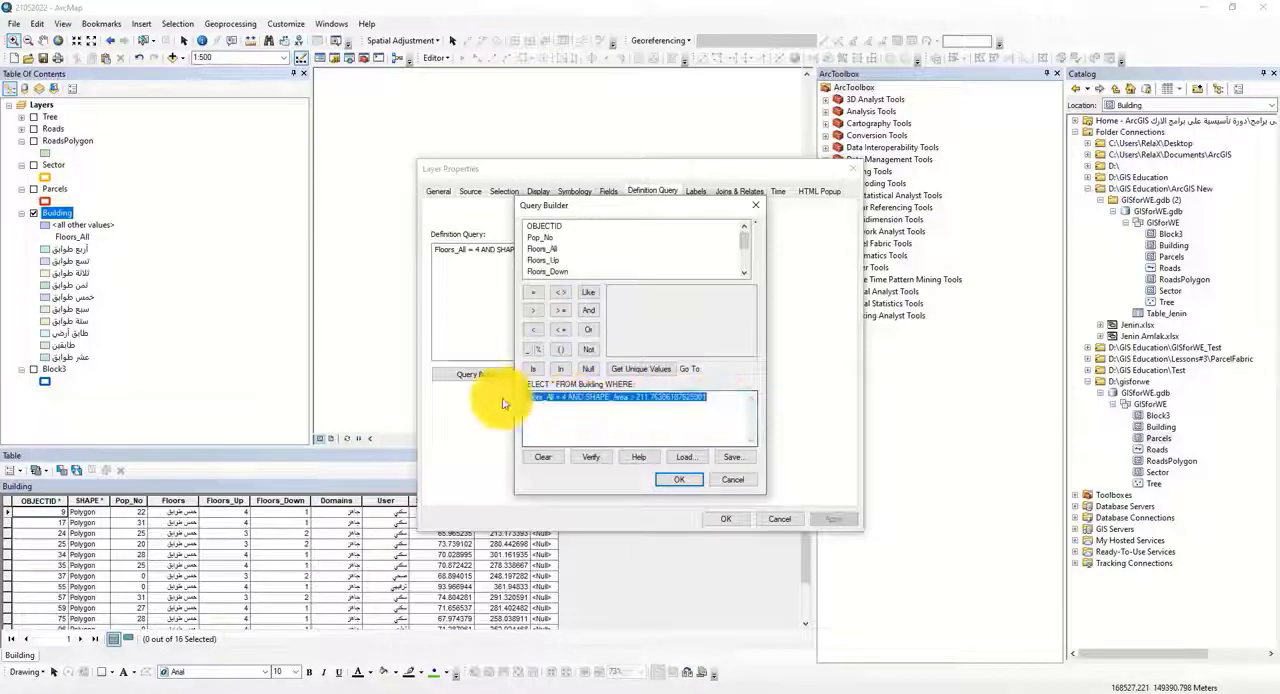
pyautogui.click(598, 404)
pyautogui.moveTo(700, 400); pyautogui.dragTo(514, 394)
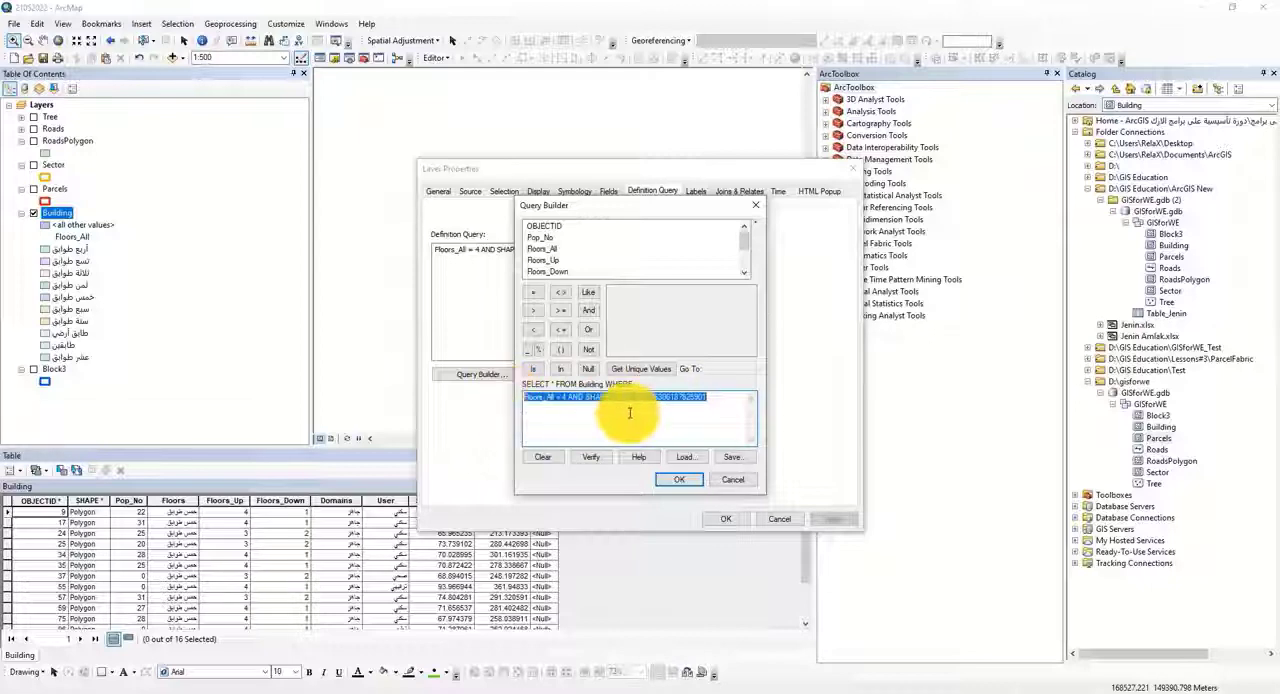
pyautogui.click(585, 427)
pyautogui.click(729, 457)
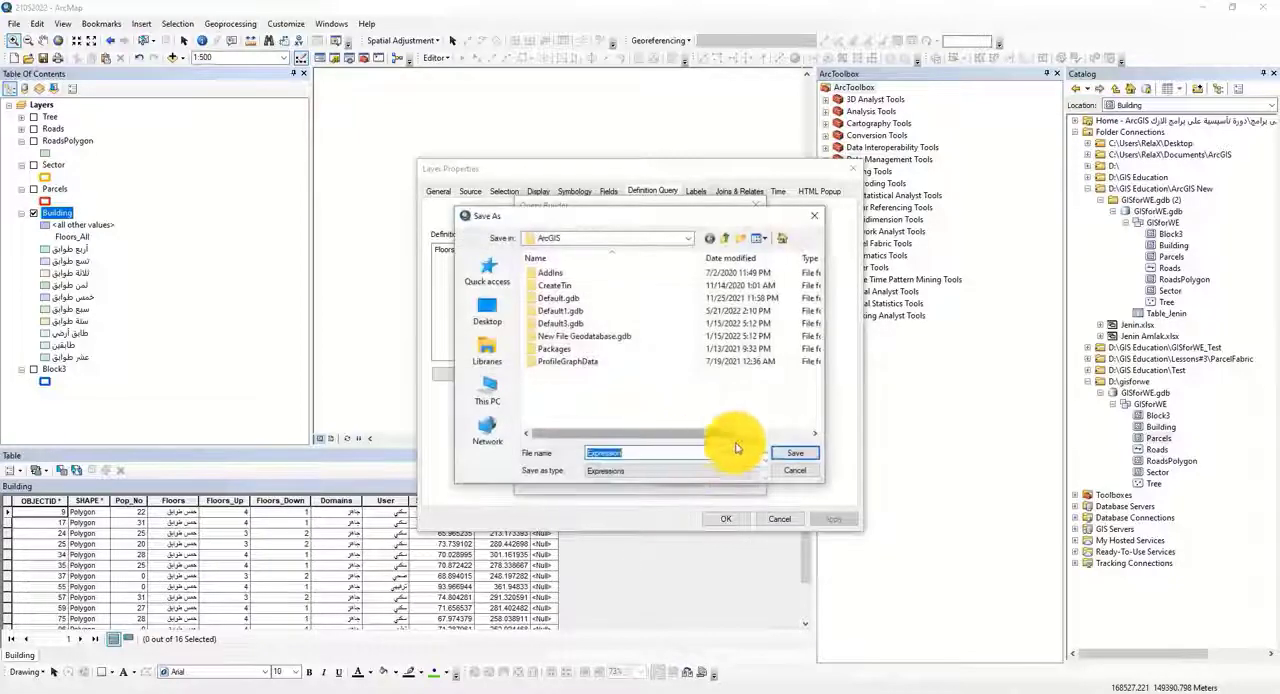
pyautogui.click(789, 454)
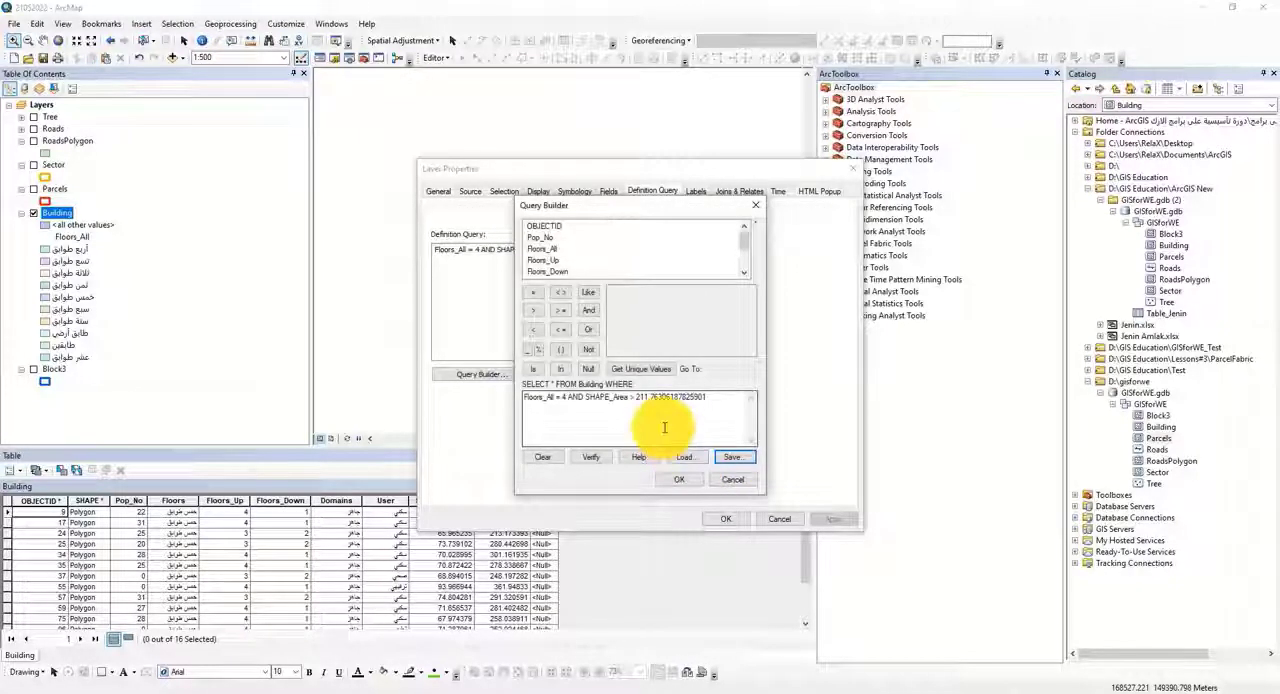
# Step: Verify the Building layer's combined query expression and close the Query Builder and layer properties without changing the query
pyautogui.click(590, 460)
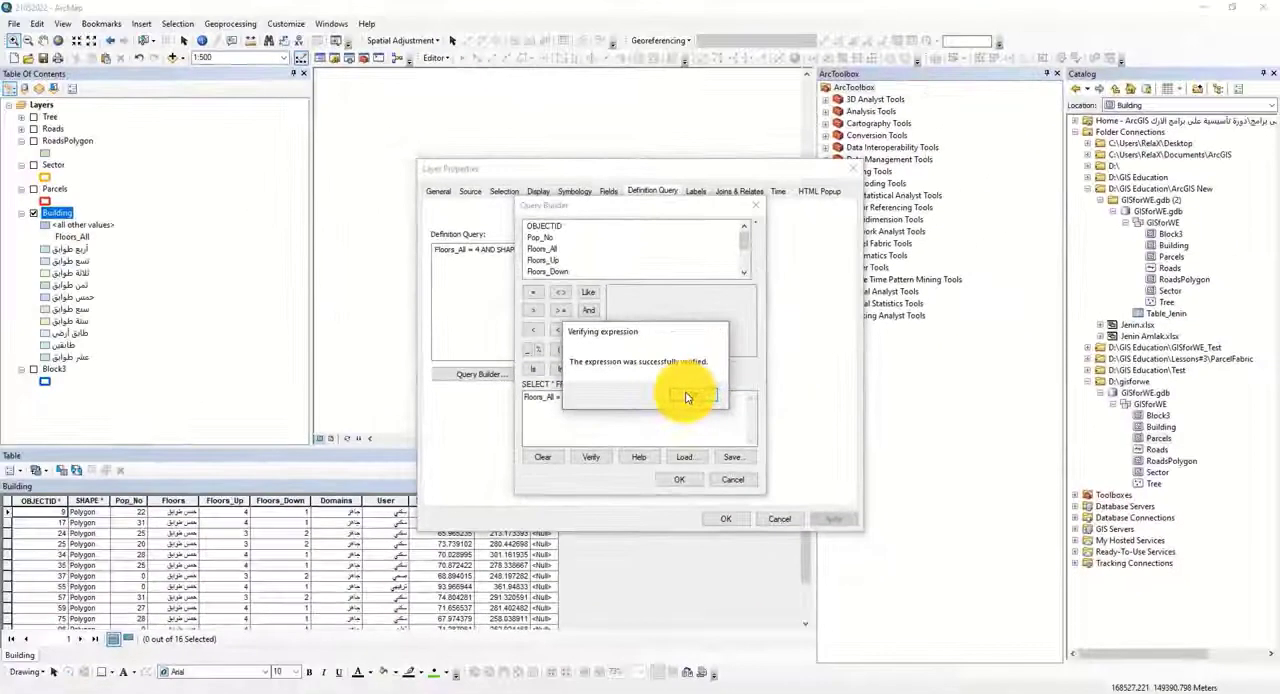
pyautogui.click(812, 369)
pyautogui.click(737, 484)
pyautogui.click(770, 527)
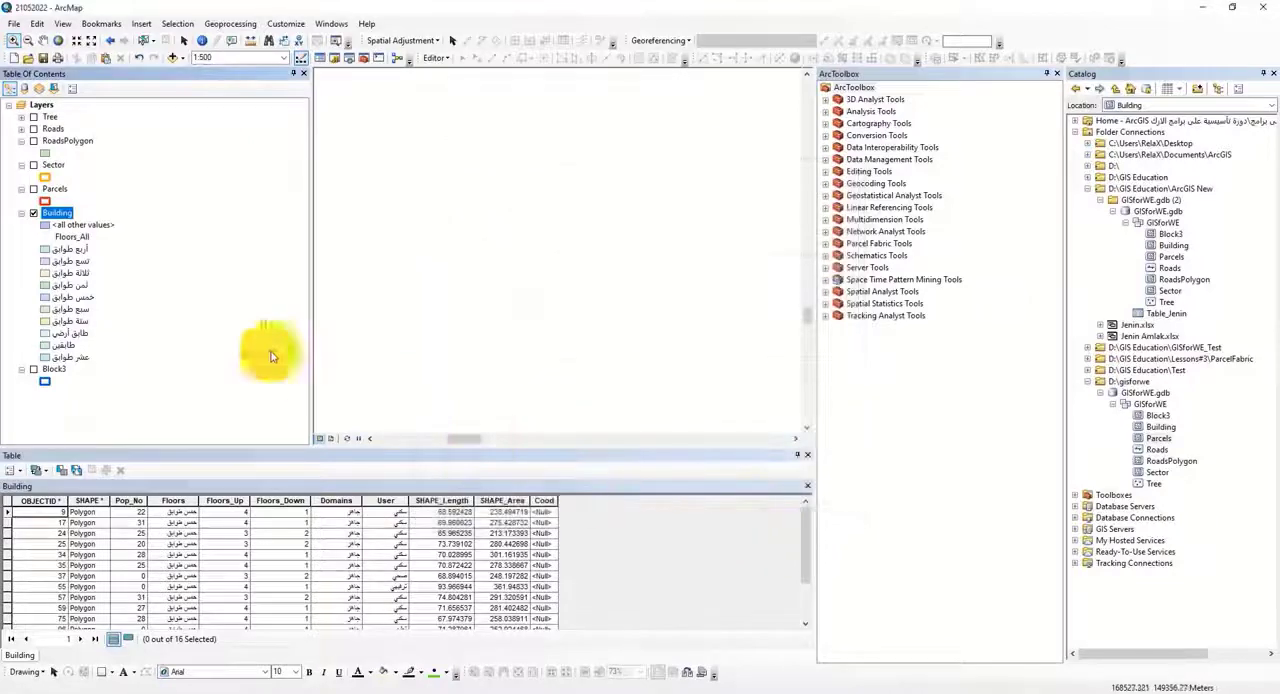
# Step: Clear the Building layer's definition query and apply the empty query so every building is included
pyautogui.rightClick(60, 216)
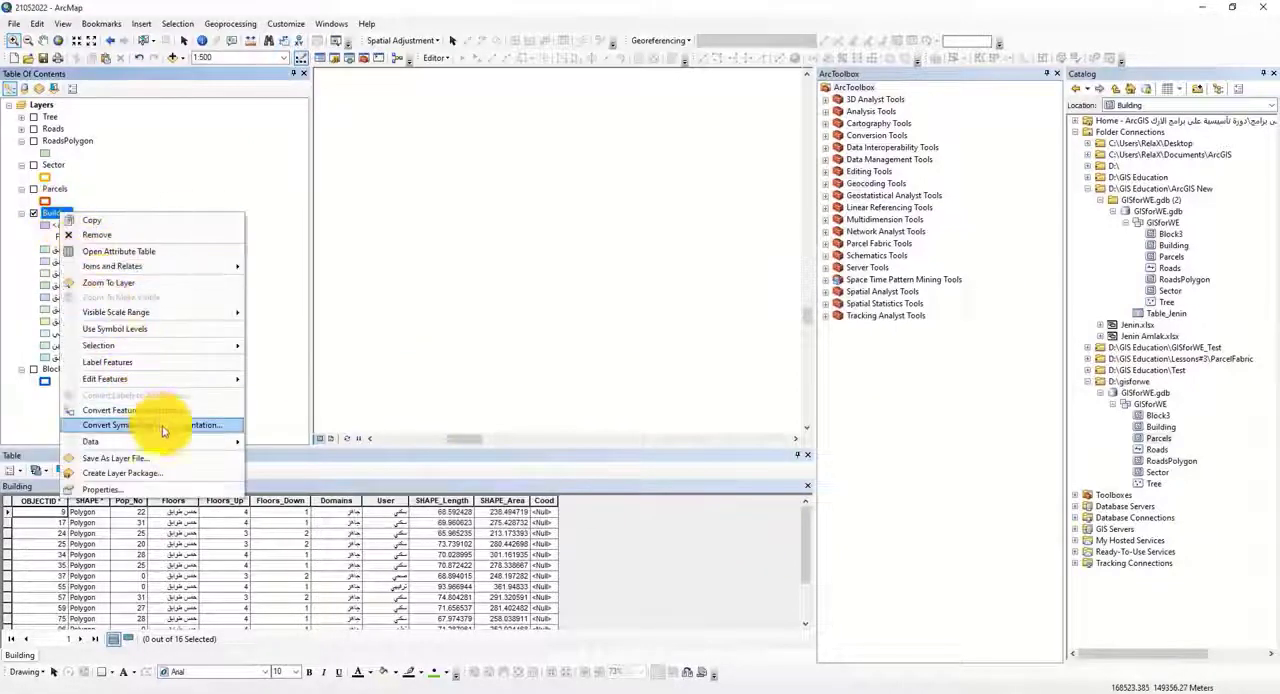
pyautogui.click(117, 492)
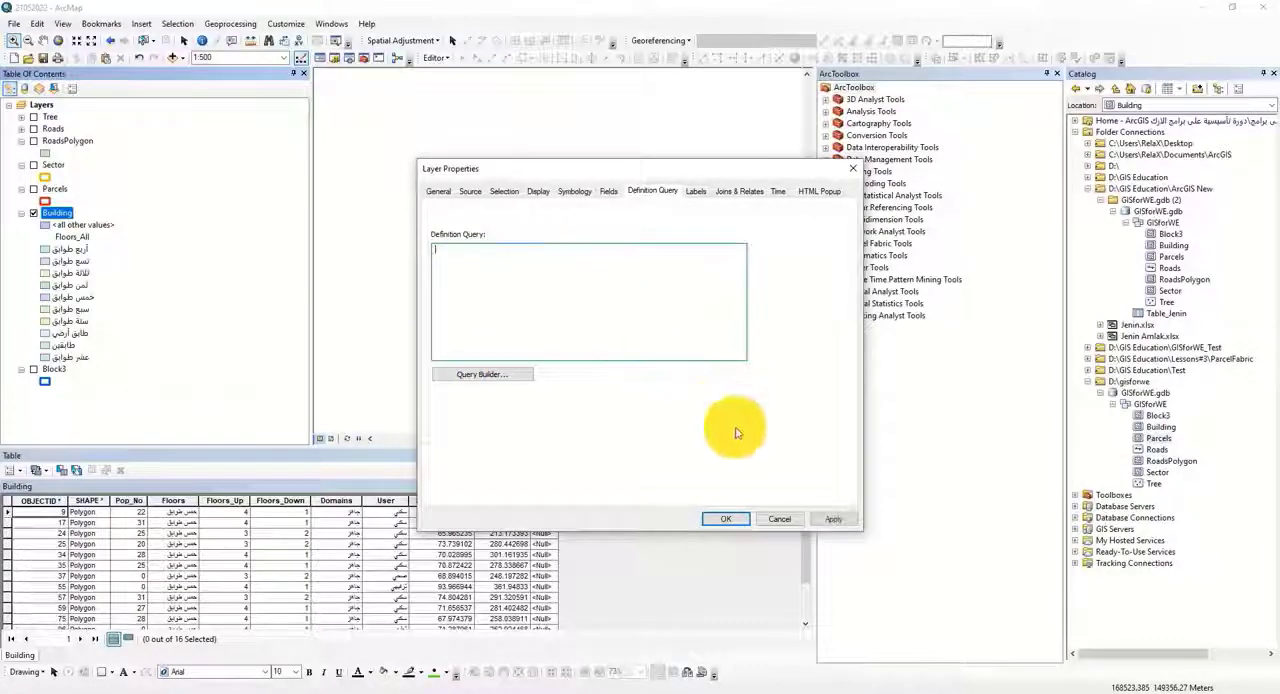
pyautogui.click(833, 520)
pyautogui.click(733, 519)
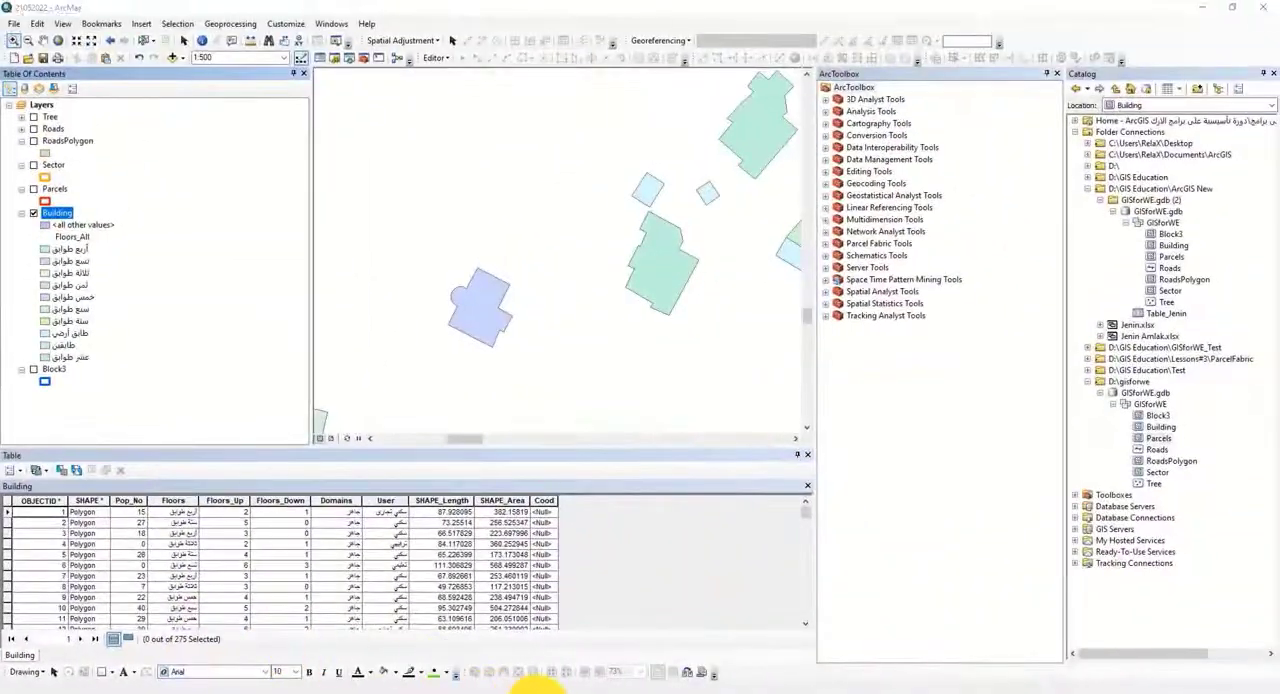
# Step: Switch to the GIS for WE article in the browser, read the section on layer files, and return to ArcMap
pyautogui.click(538, 692)
pyautogui.scroll(-3, 840, 498)
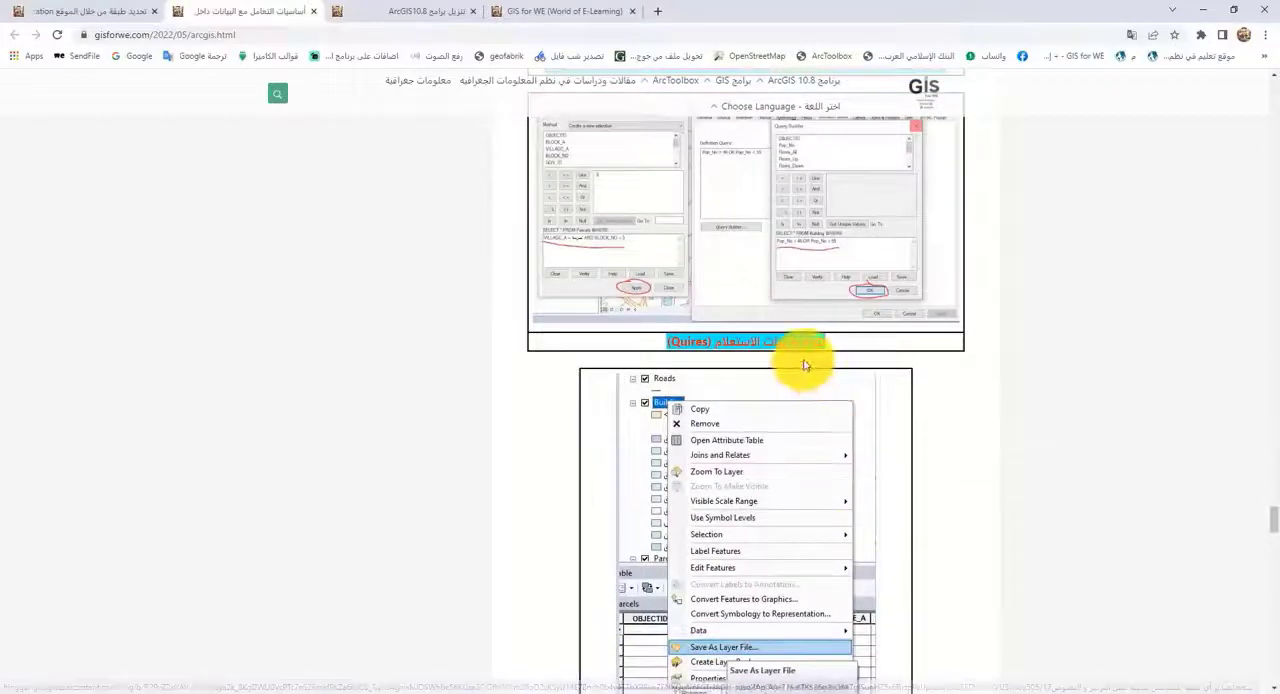
pyautogui.scroll(-3, 805, 365)
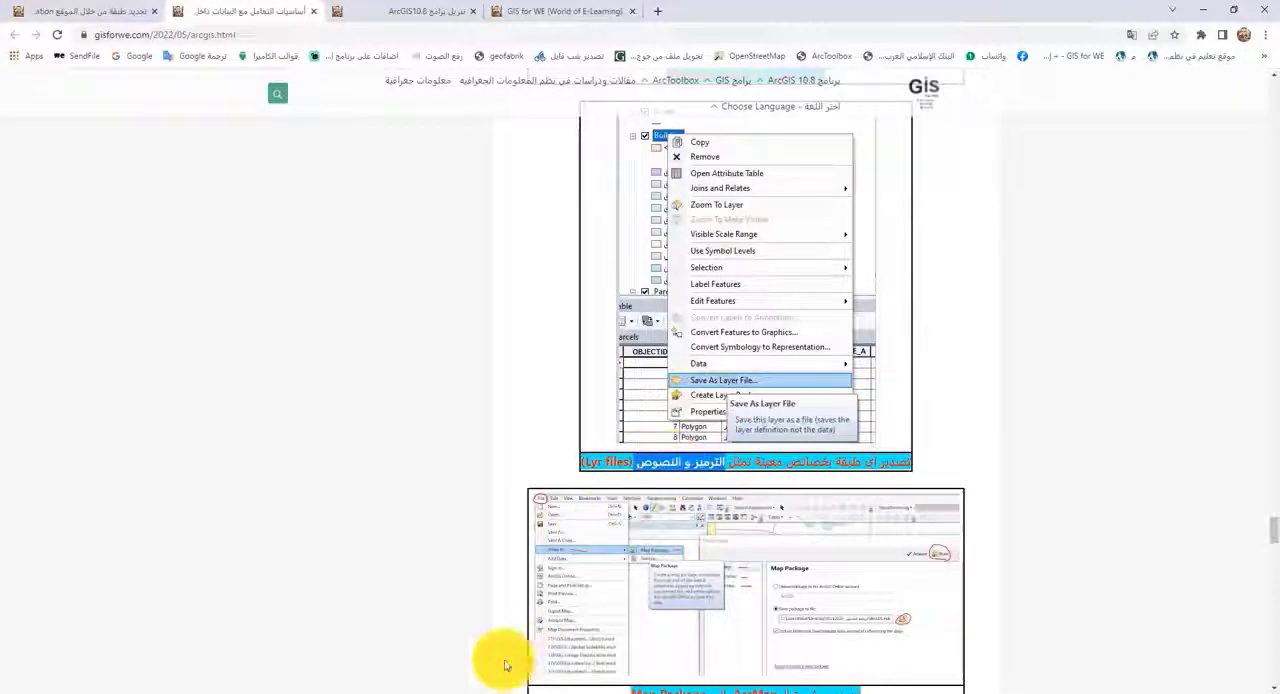
pyautogui.moveTo(343, 690)
pyautogui.click(423, 666)
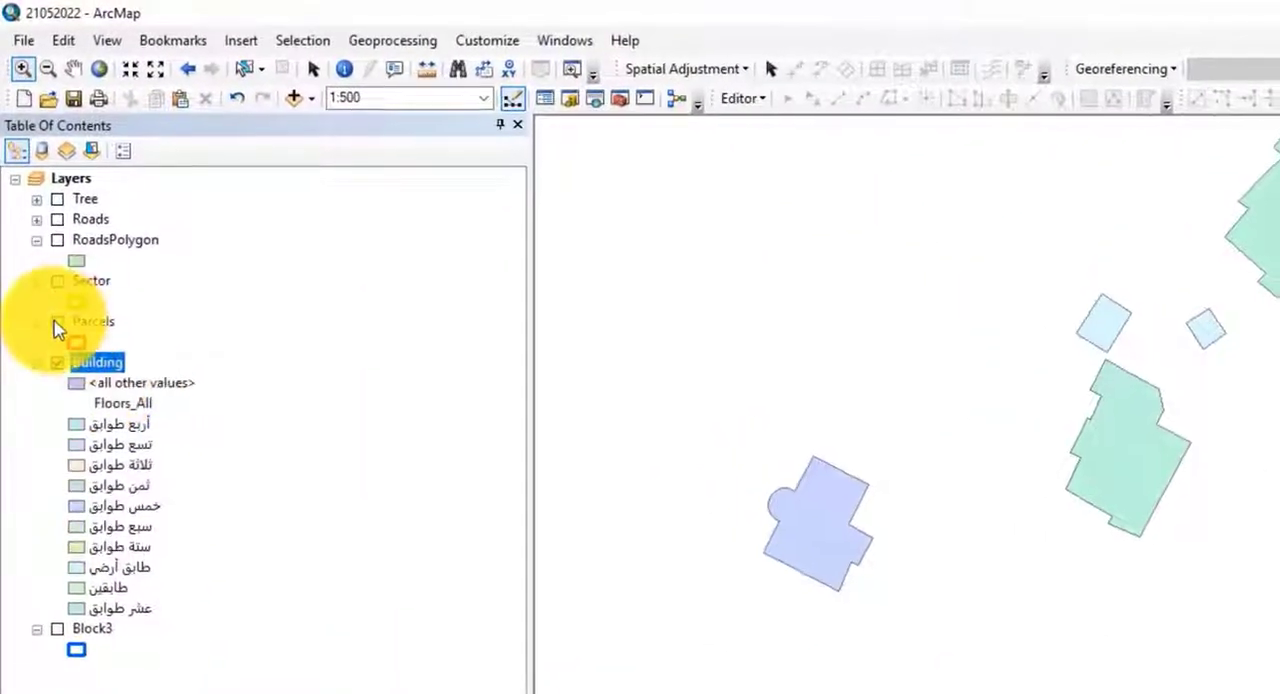
# Step: Hide the Building layer, show the Parcels layer, and view the parcels at 1:2,000
pyautogui.click(58, 323)
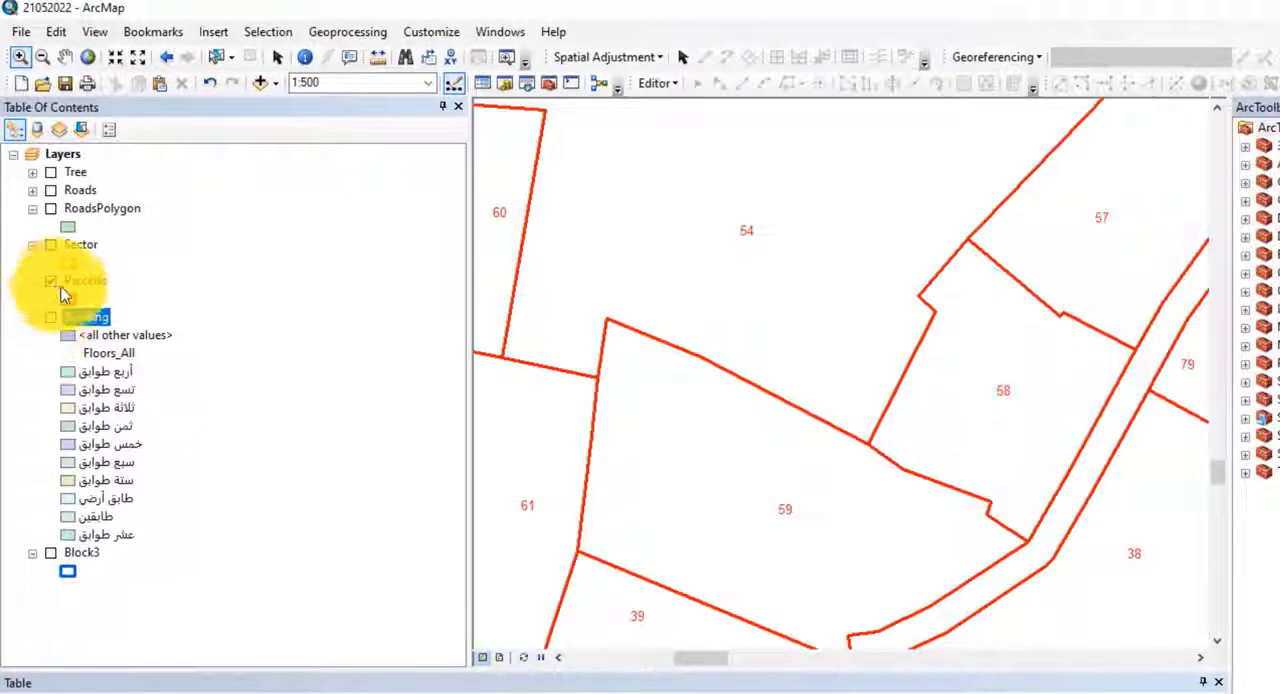
pyautogui.scroll(-5, 608, 400)
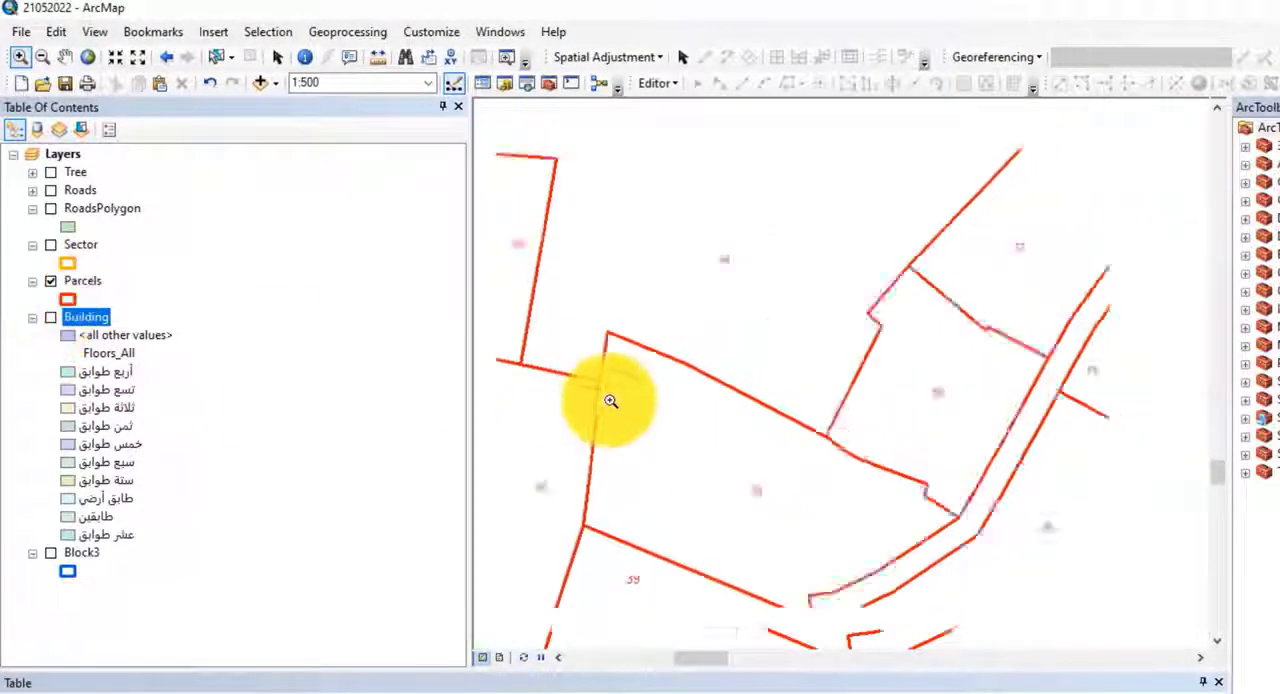
# Step: Try a blue wetland-style pattern with a 0.40 blue outline as the Parcels layer's fill symbol
pyautogui.click(67, 305)
pyautogui.scroll(-5, 443, 371)
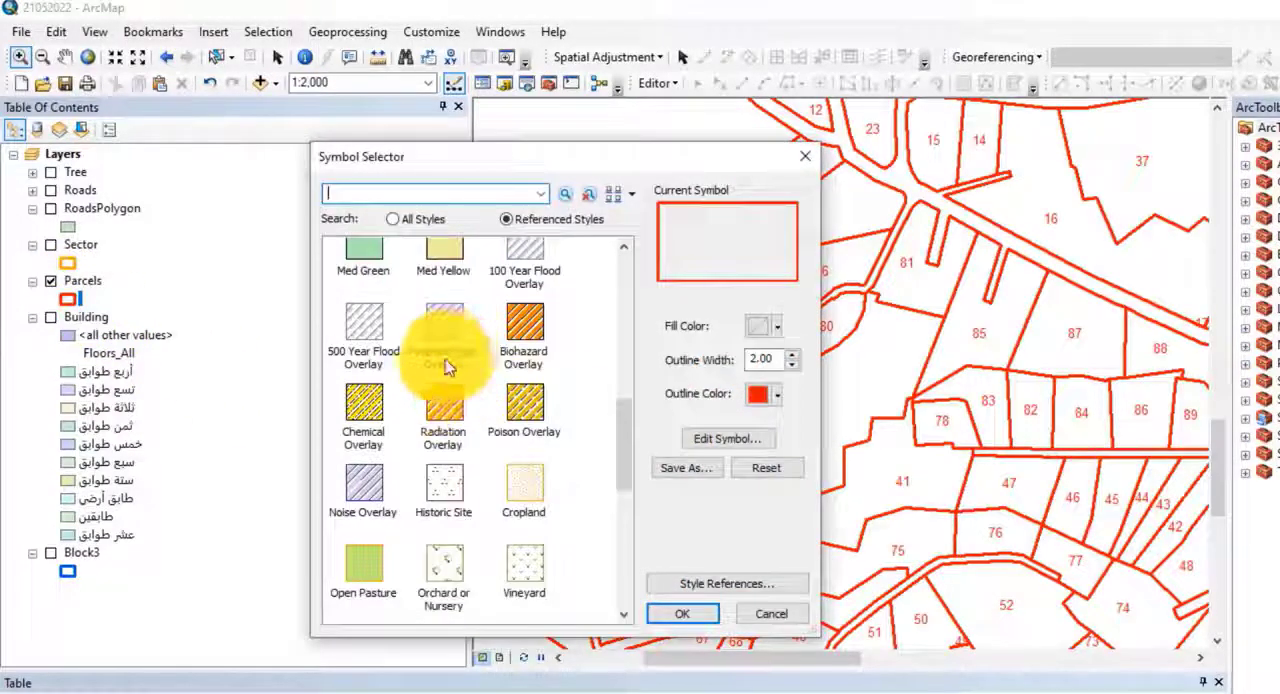
pyautogui.scroll(-5, 430, 410)
pyautogui.scroll(1, 421, 438)
pyautogui.click(357, 518)
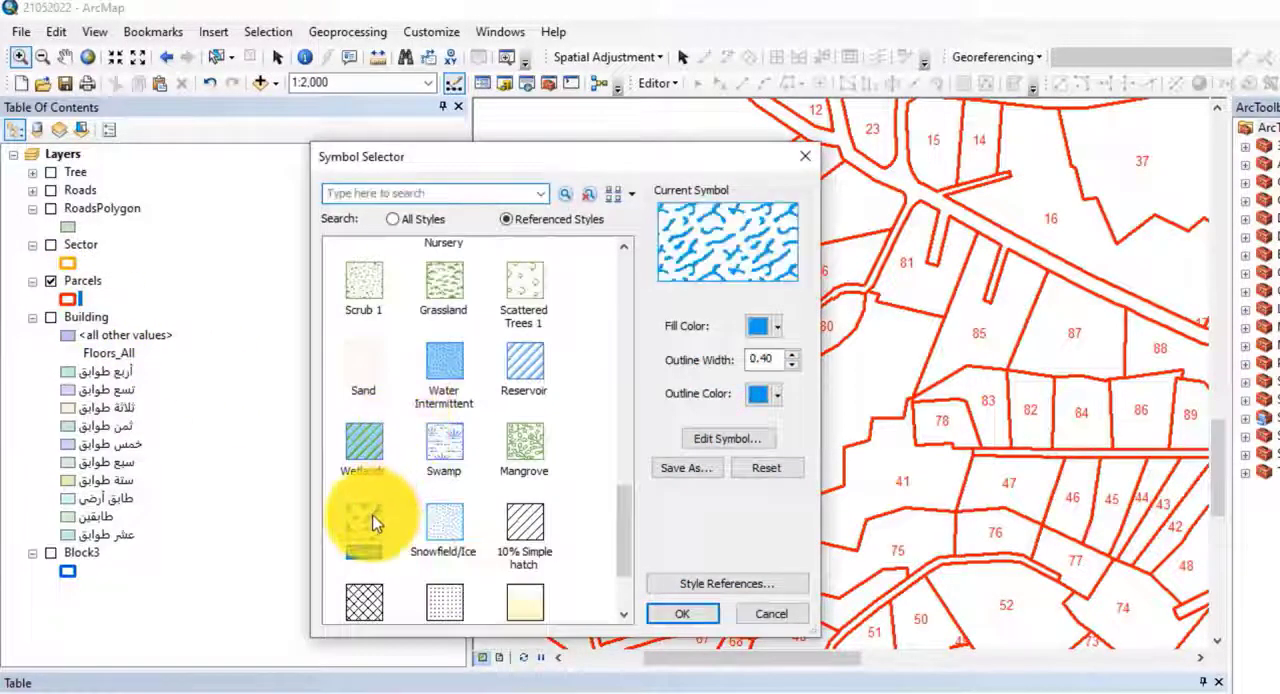
pyautogui.click(697, 620)
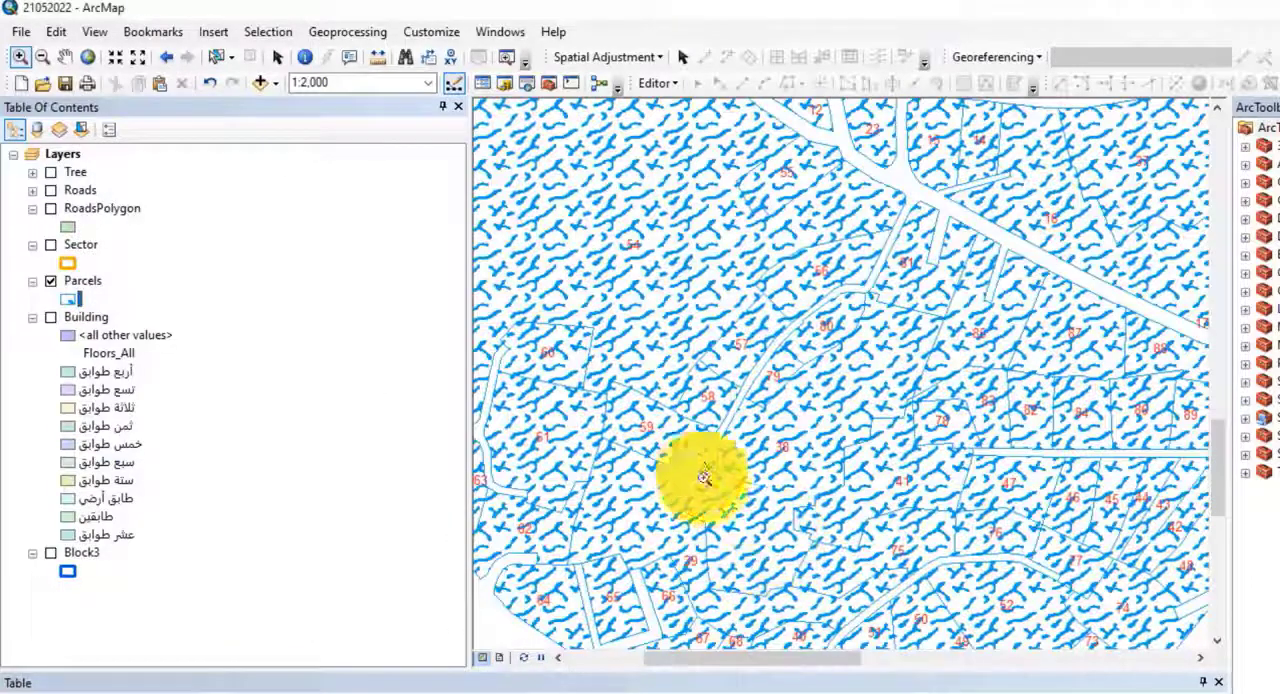
# Step: Try the orange hatched Biohazard Overlay as the Parcels layer's fill symbol
pyautogui.click(70, 299)
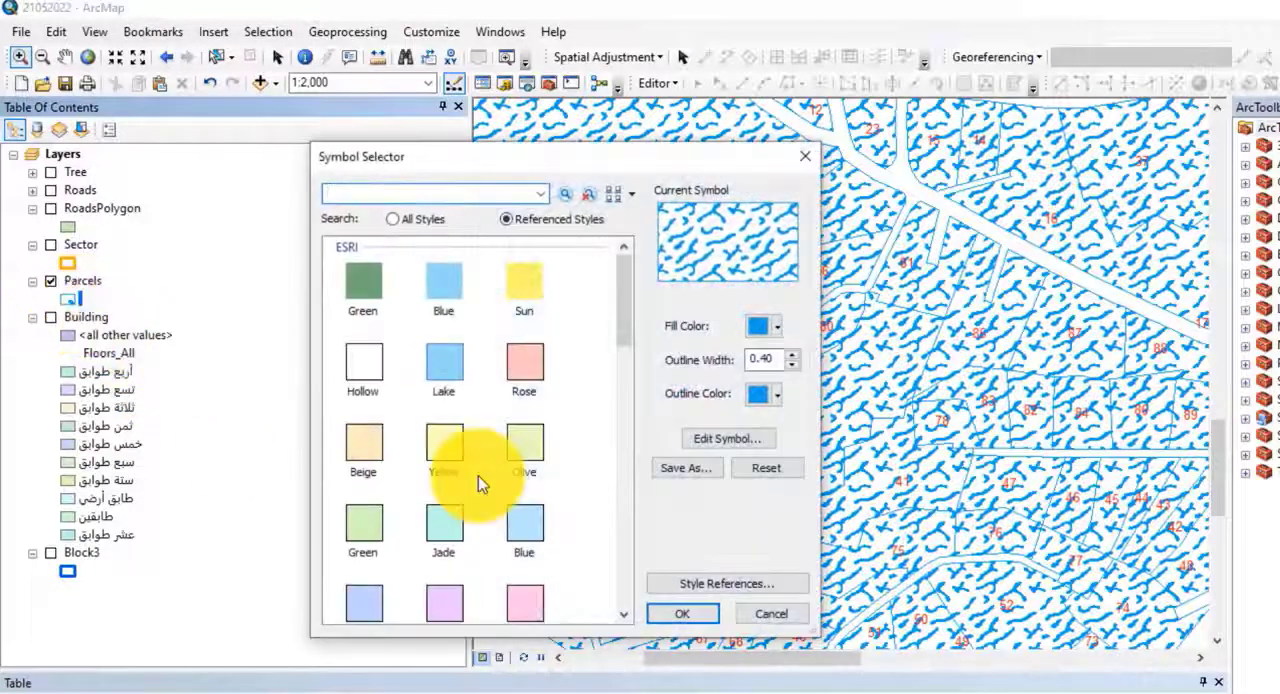
pyautogui.scroll(-5, 570, 526)
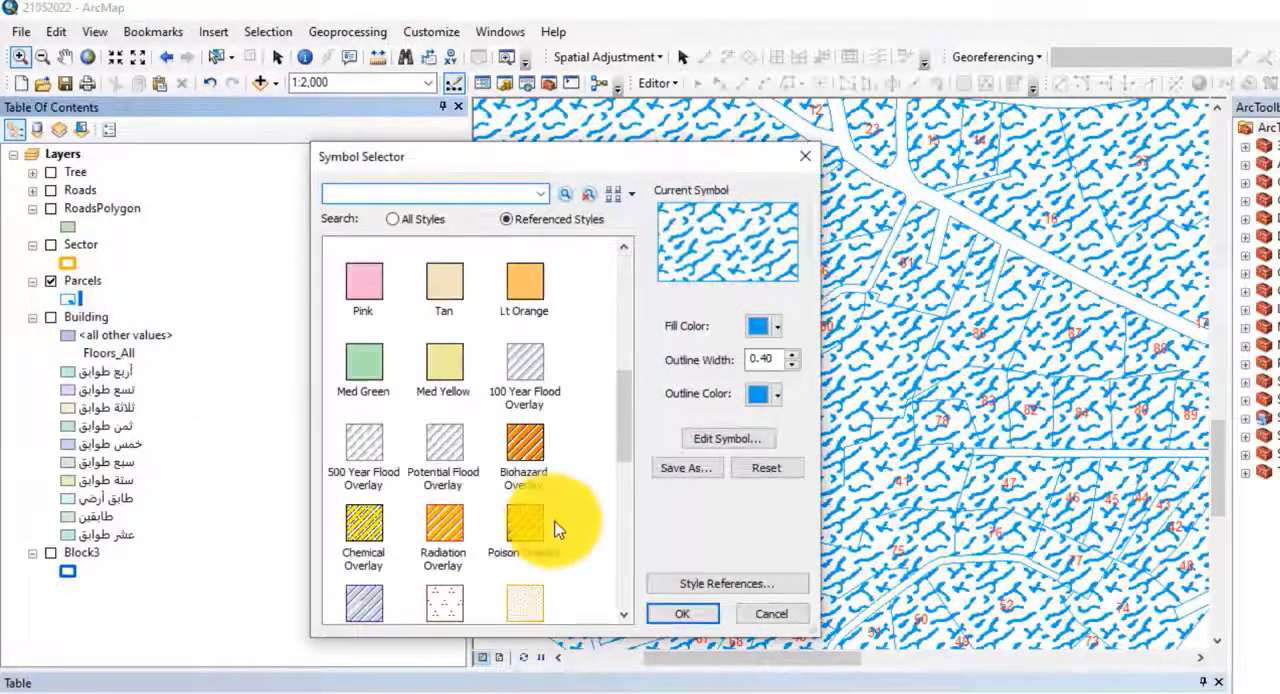
pyautogui.click(536, 466)
pyautogui.click(711, 617)
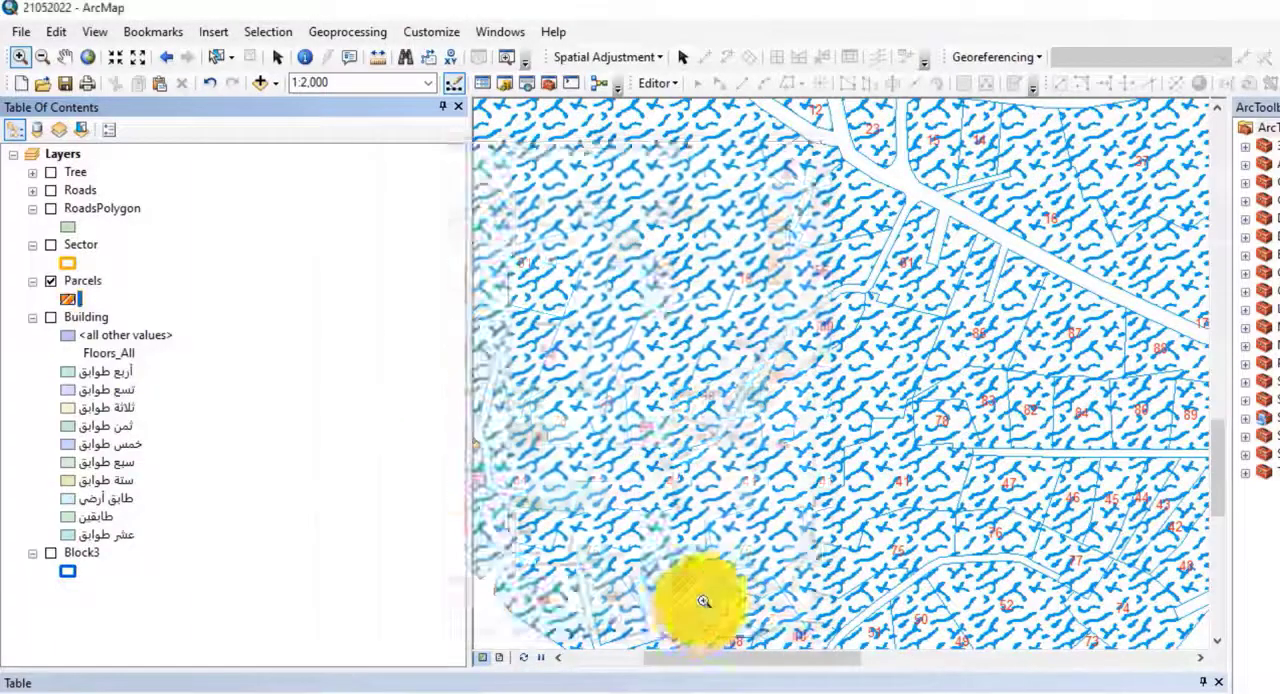
# Step: Set the Parcels layer's symbol to Hollow with a red outline of width 0.40
pyautogui.click(70, 299)
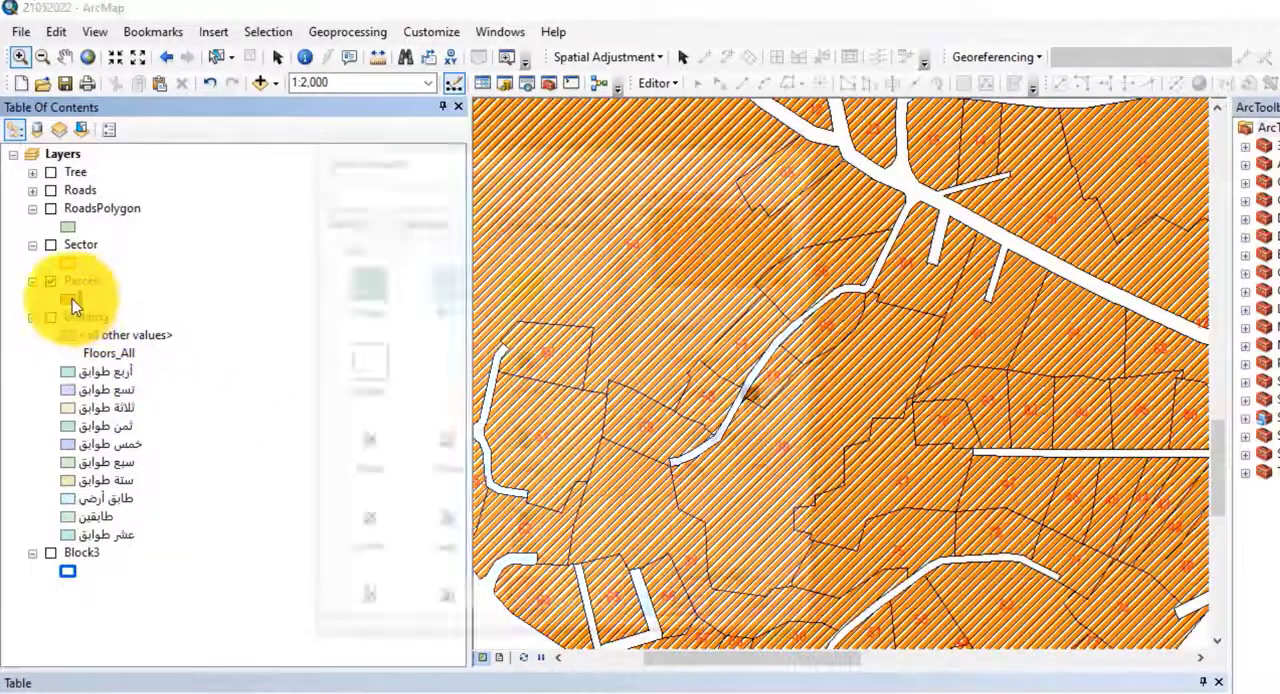
pyautogui.scroll(-2, 497, 480)
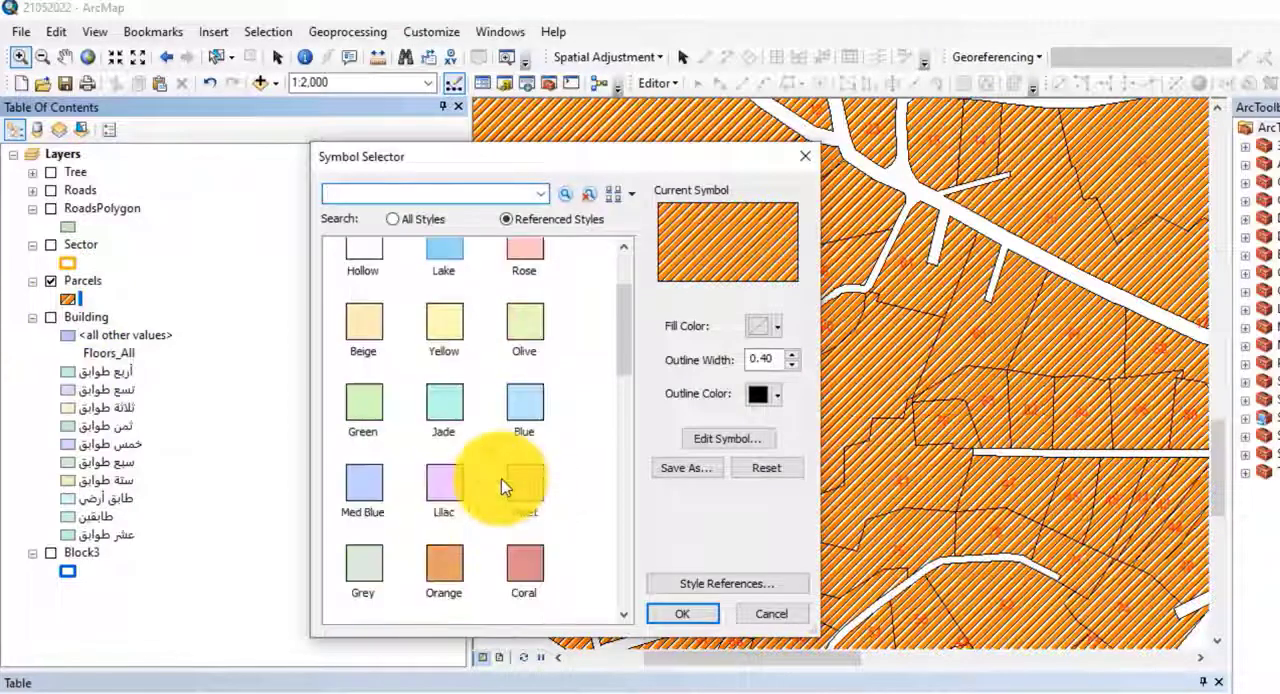
pyautogui.scroll(2, 502, 487)
pyautogui.click(366, 365)
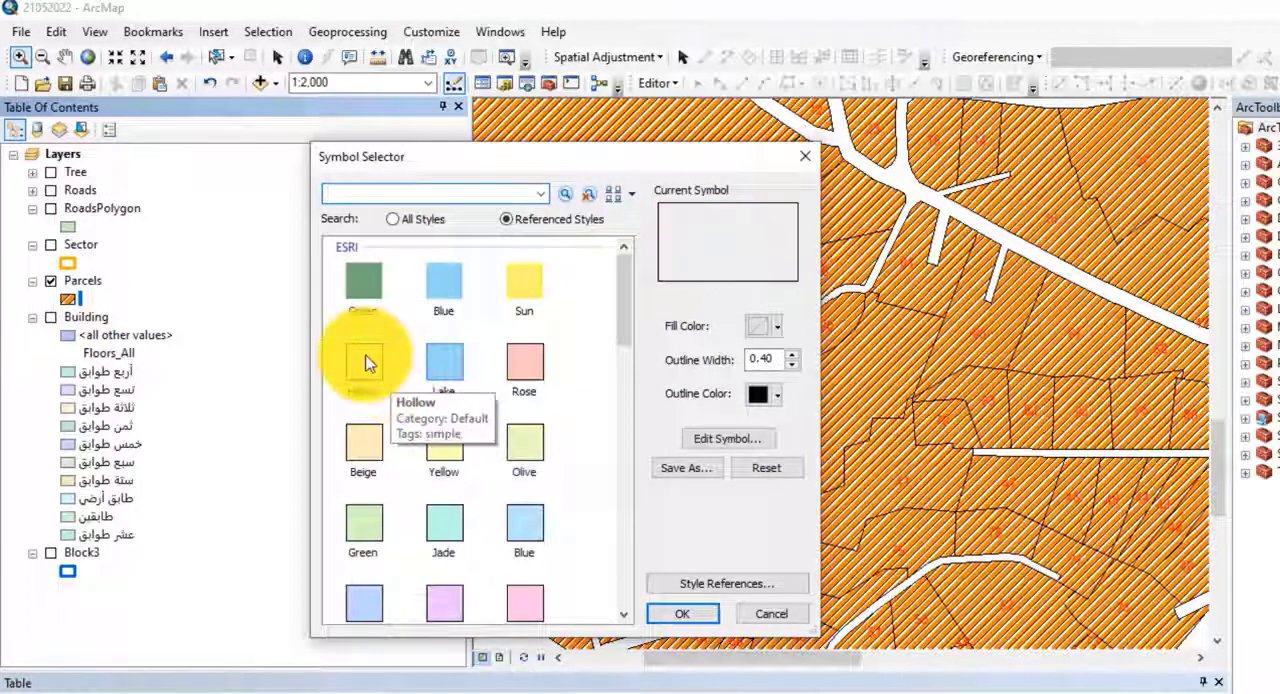
pyautogui.click(779, 393)
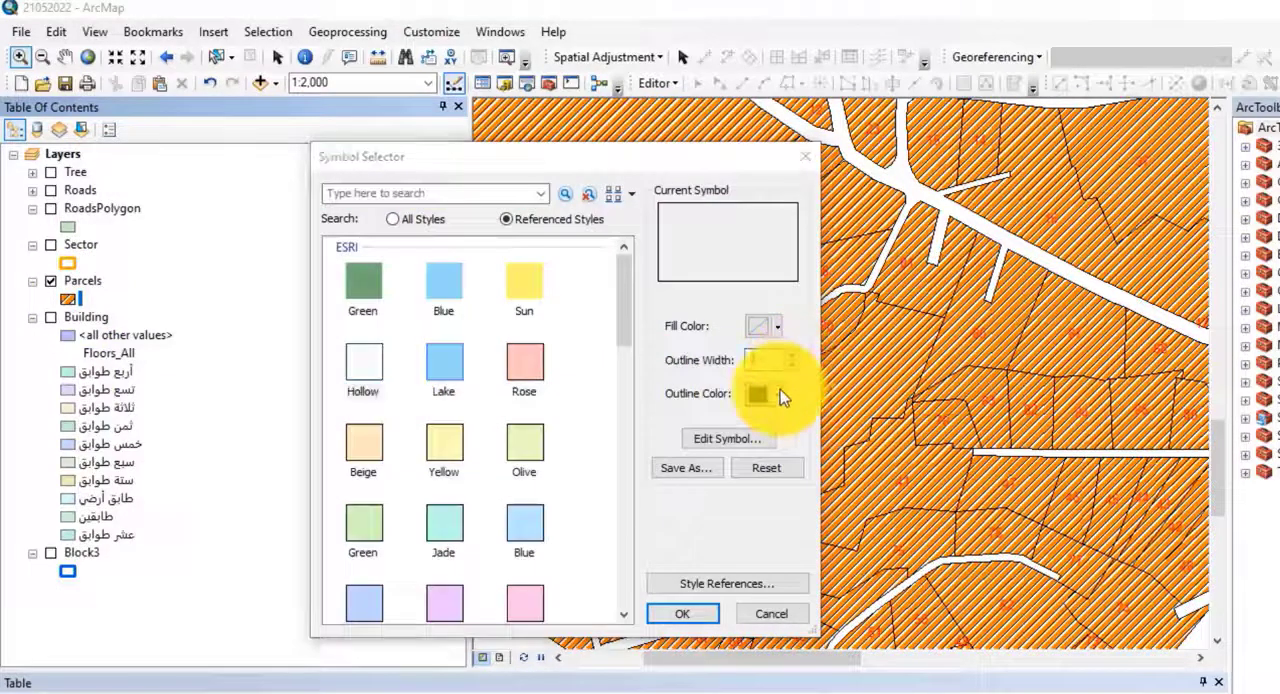
pyautogui.click(778, 500)
pyautogui.click(684, 611)
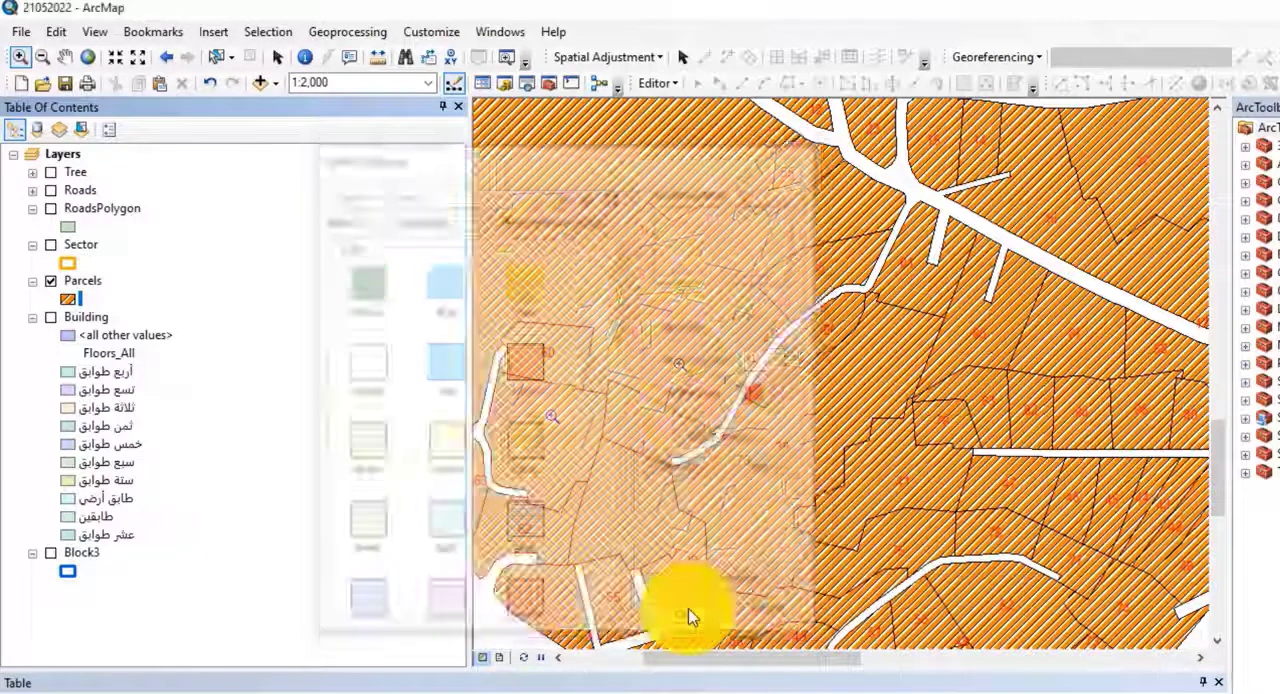
# Step: Open the mask settings of the text symbol used for the Parcels layer's labels
pyautogui.moveTo(901, 300); pyautogui.dragTo(883, 548)
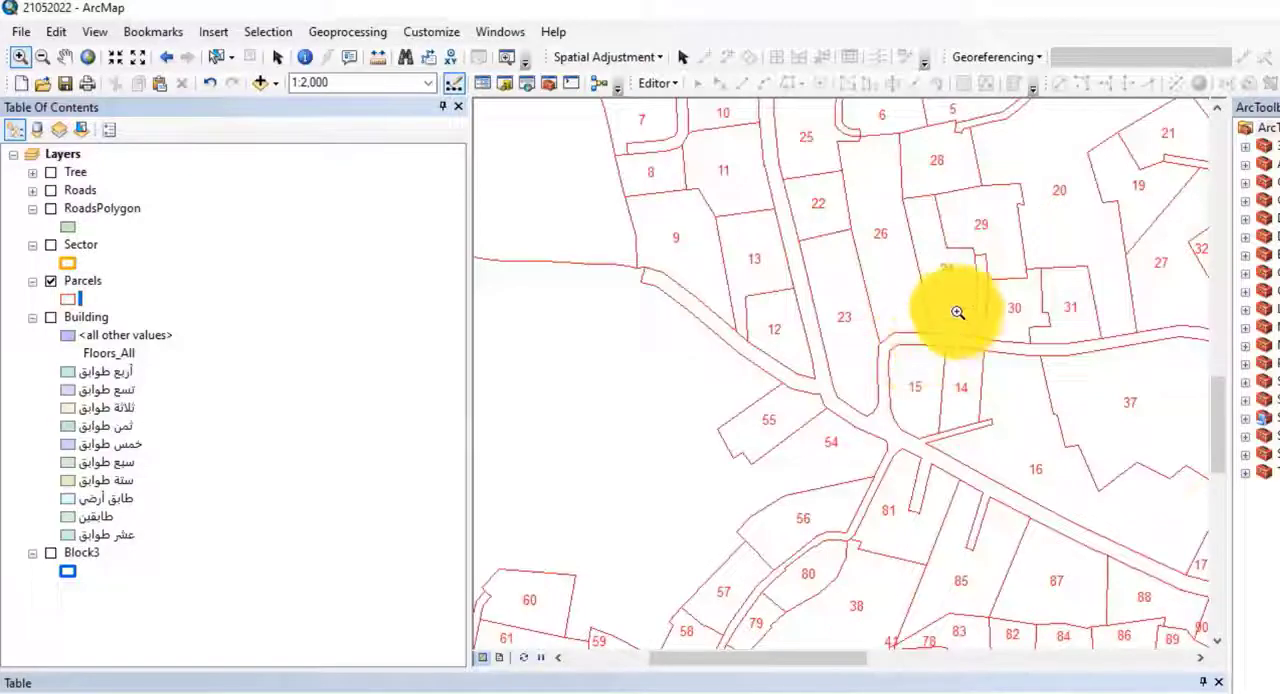
pyautogui.moveTo(960, 311); pyautogui.dragTo(891, 562)
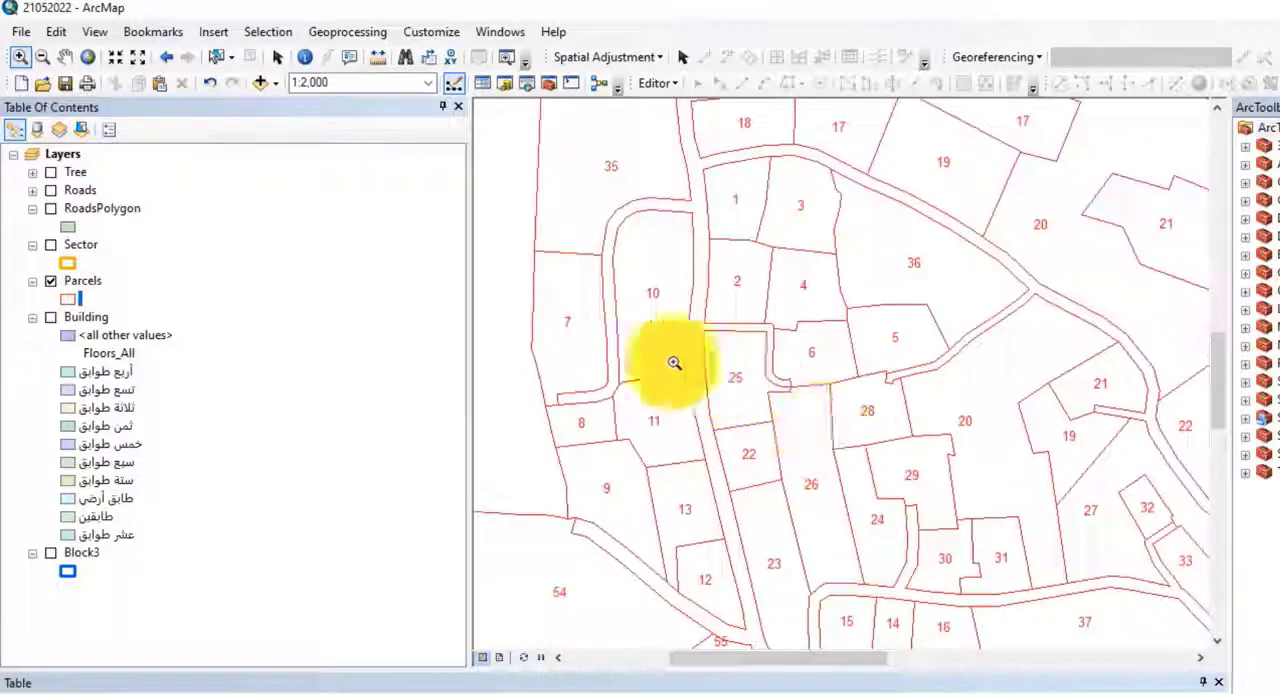
pyautogui.click(98, 287)
pyautogui.doubleClick(96, 285)
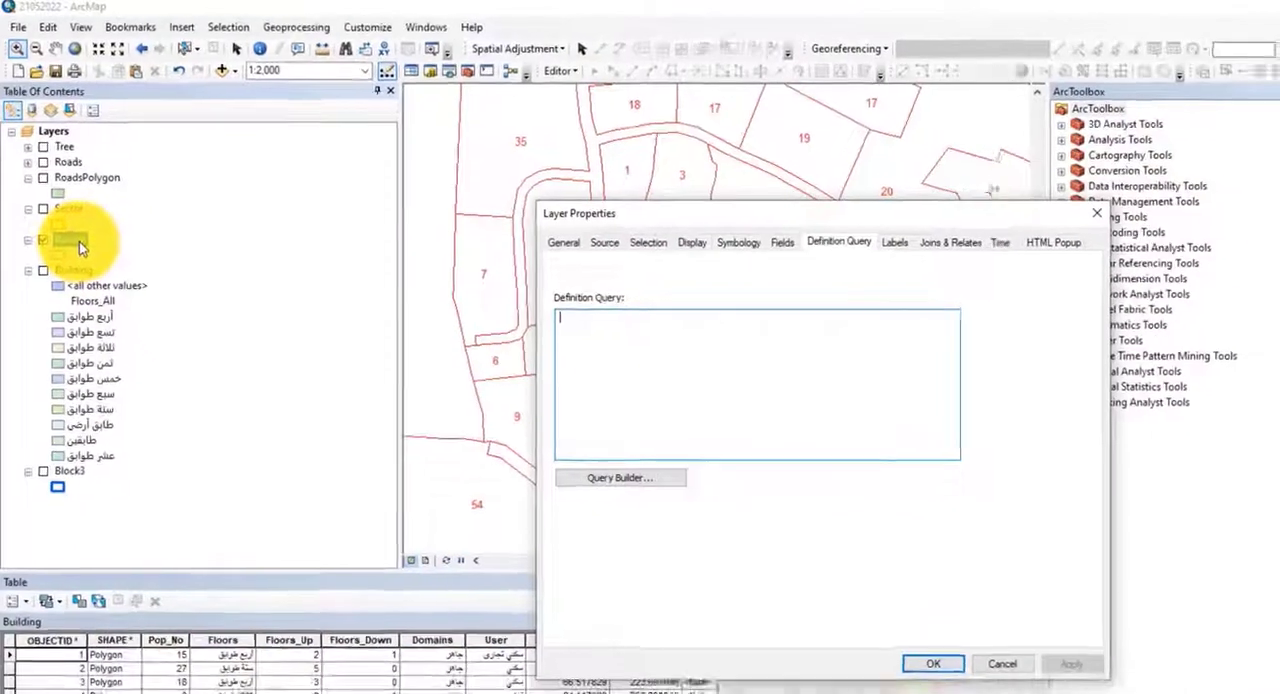
pyautogui.click(892, 245)
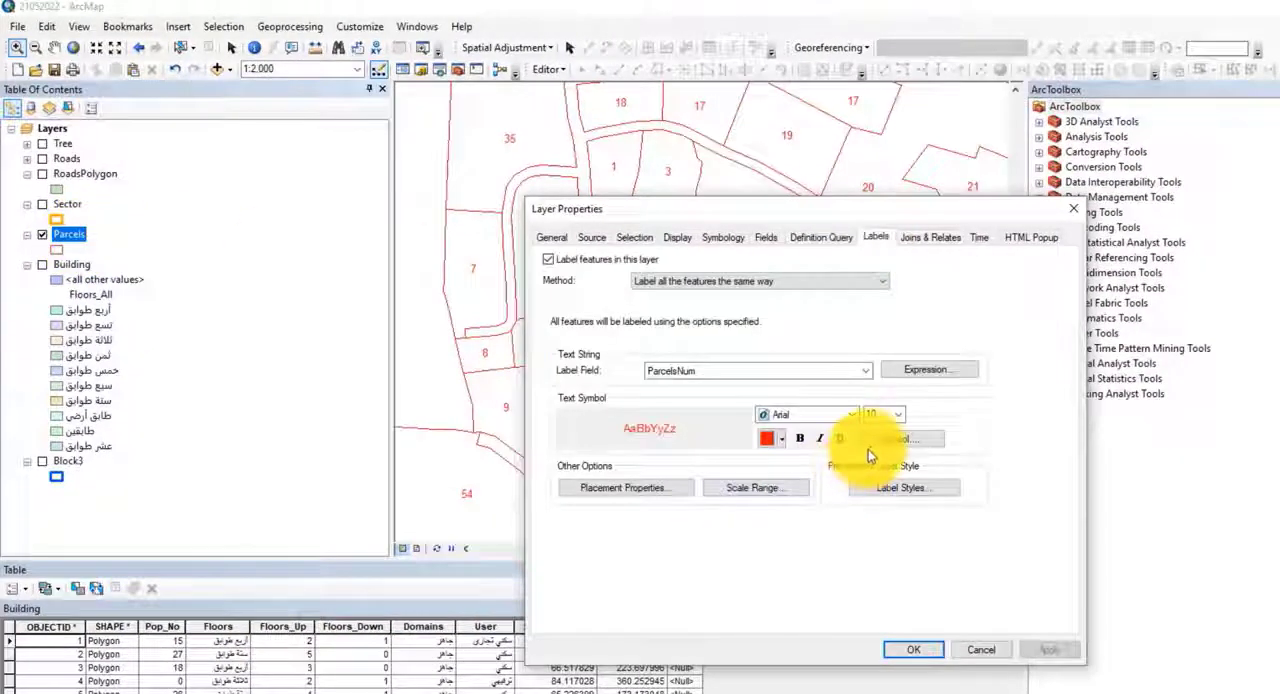
pyautogui.click(877, 442)
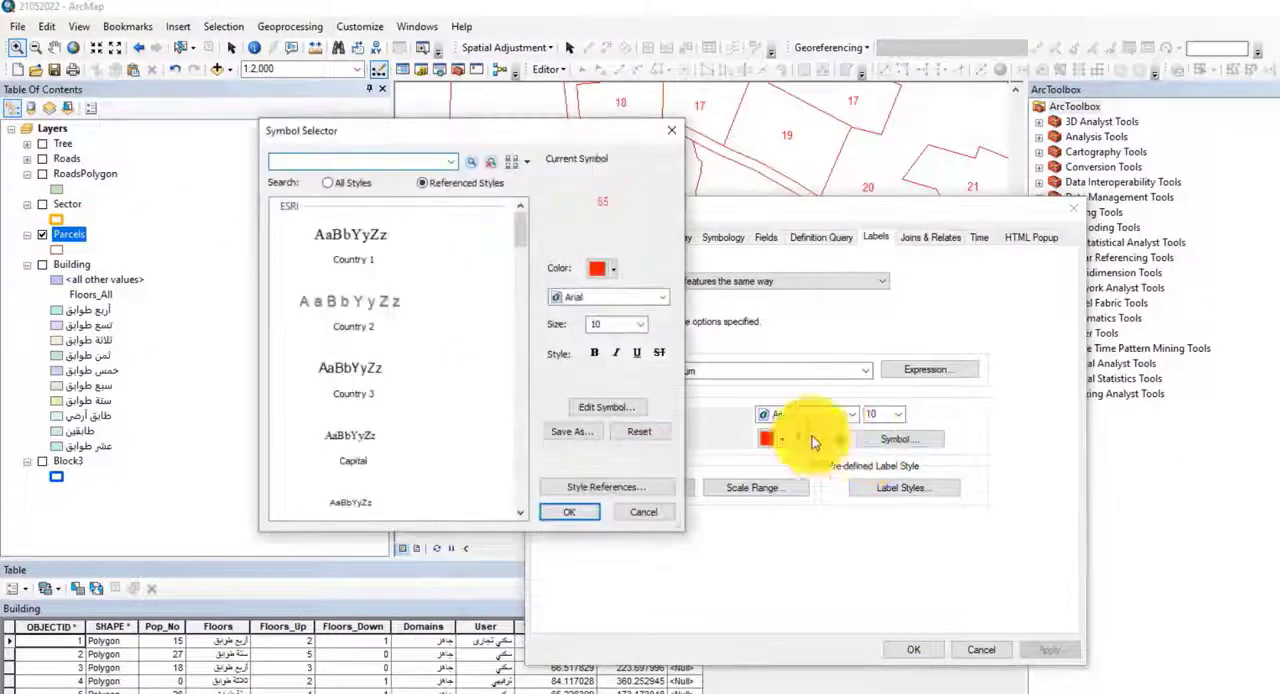
pyautogui.click(602, 409)
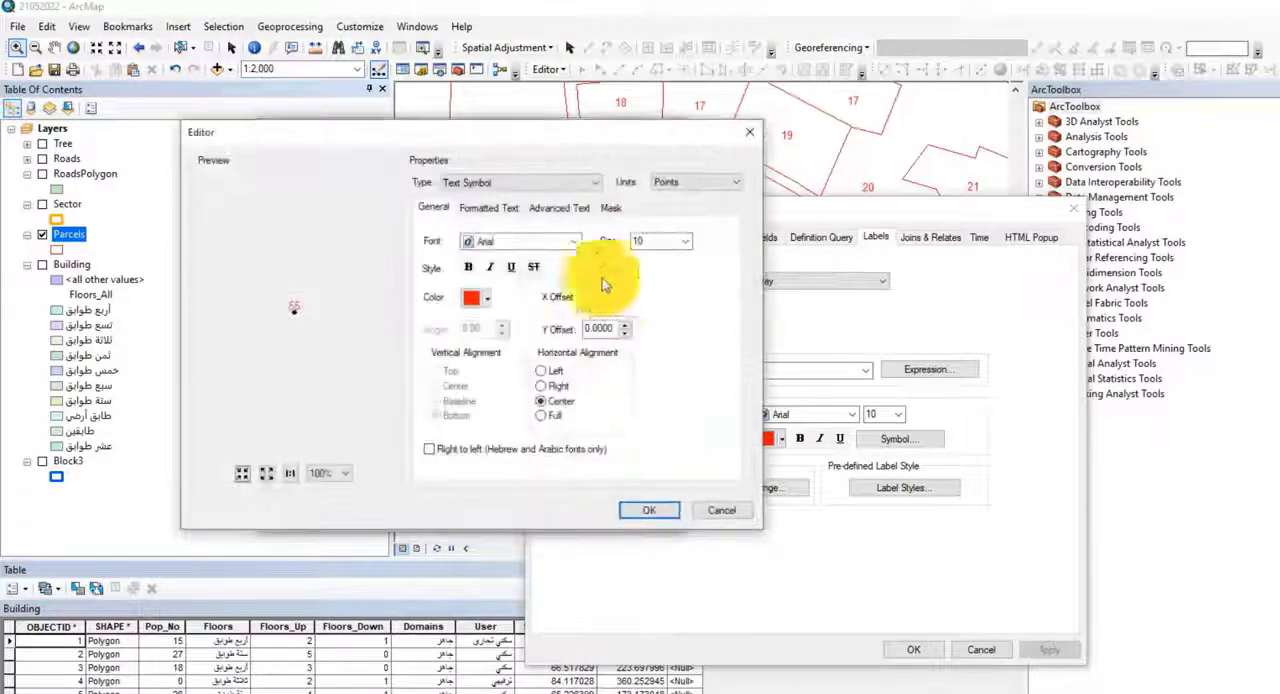
pyautogui.click(606, 211)
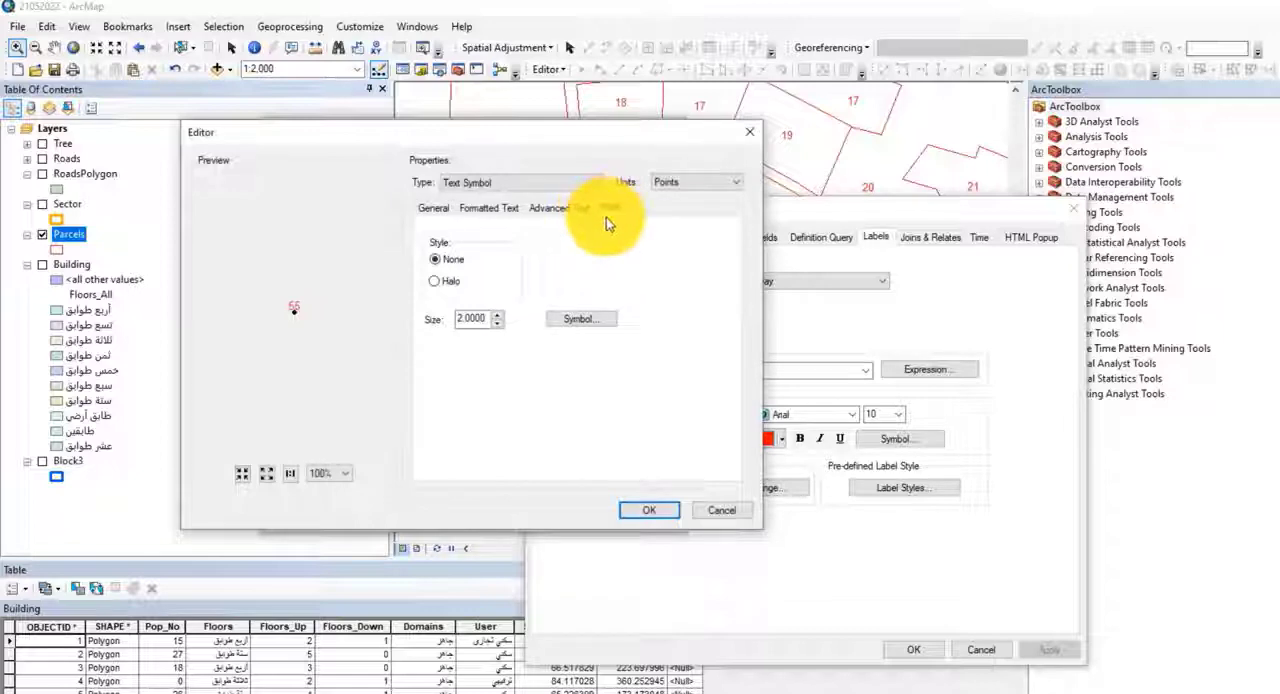
# Step: Give the Parcels labels a halo mask with a blue fill and apply the label style to the layer
pyautogui.click(445, 281)
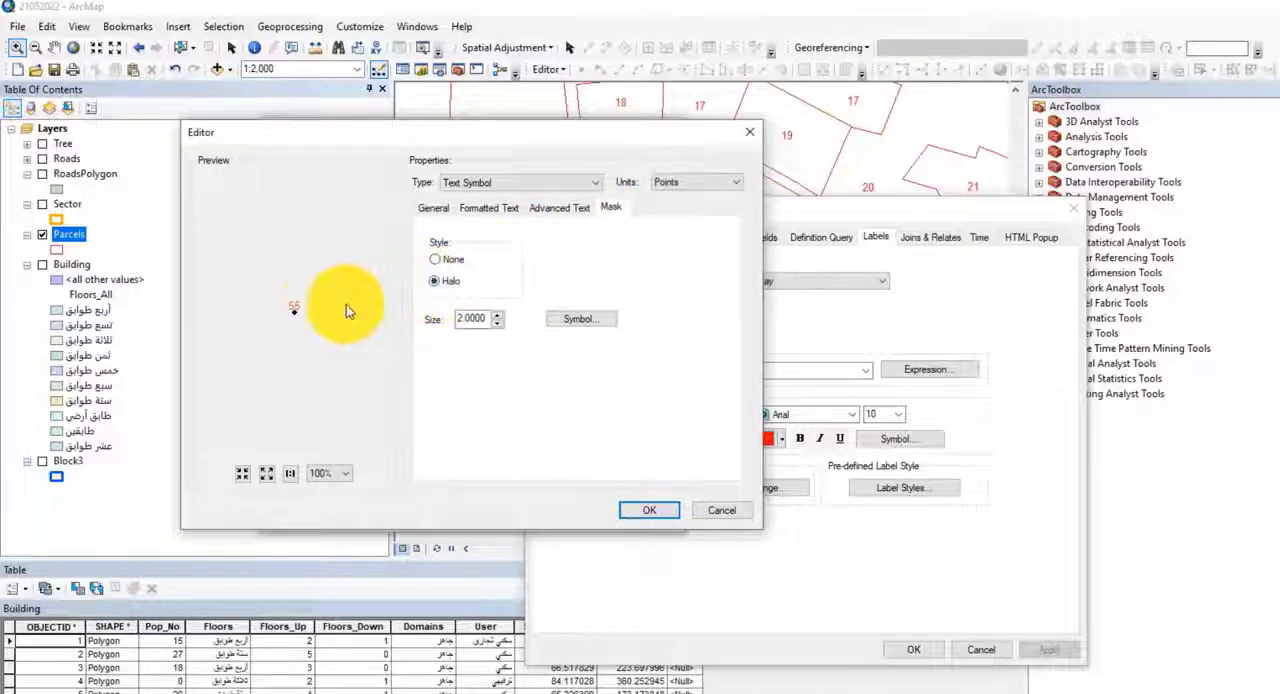
pyautogui.doubleClick(490, 318)
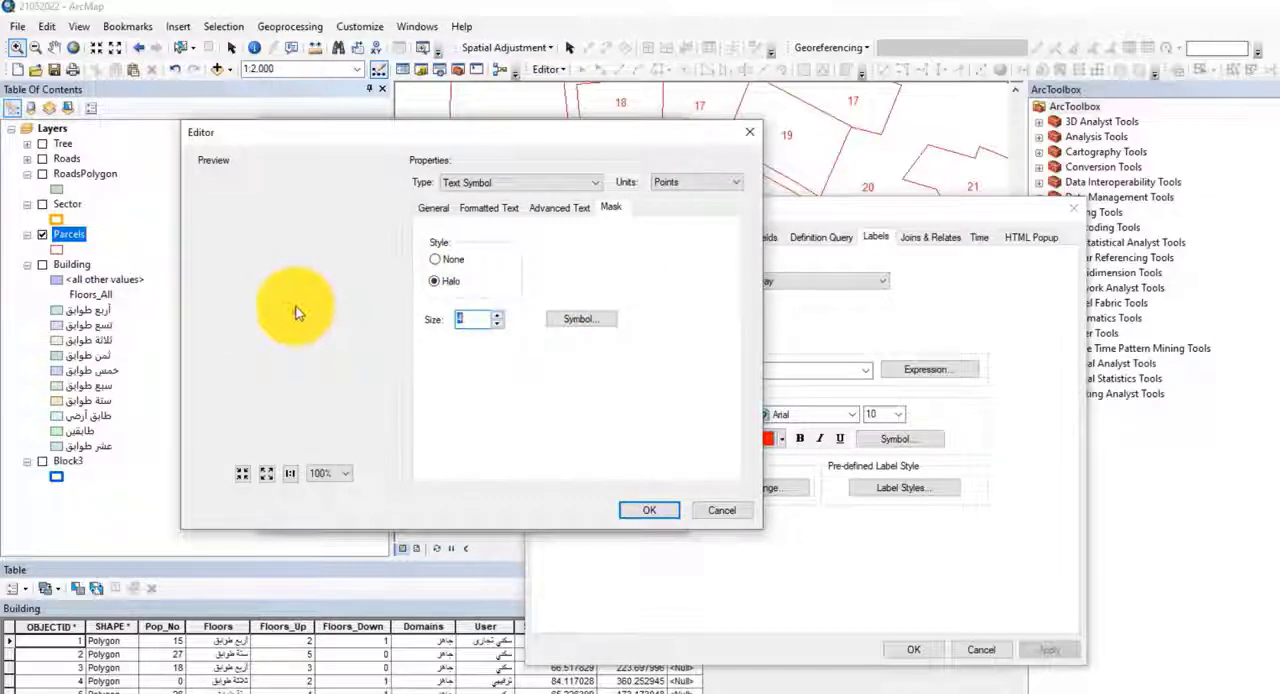
pyautogui.click(576, 318)
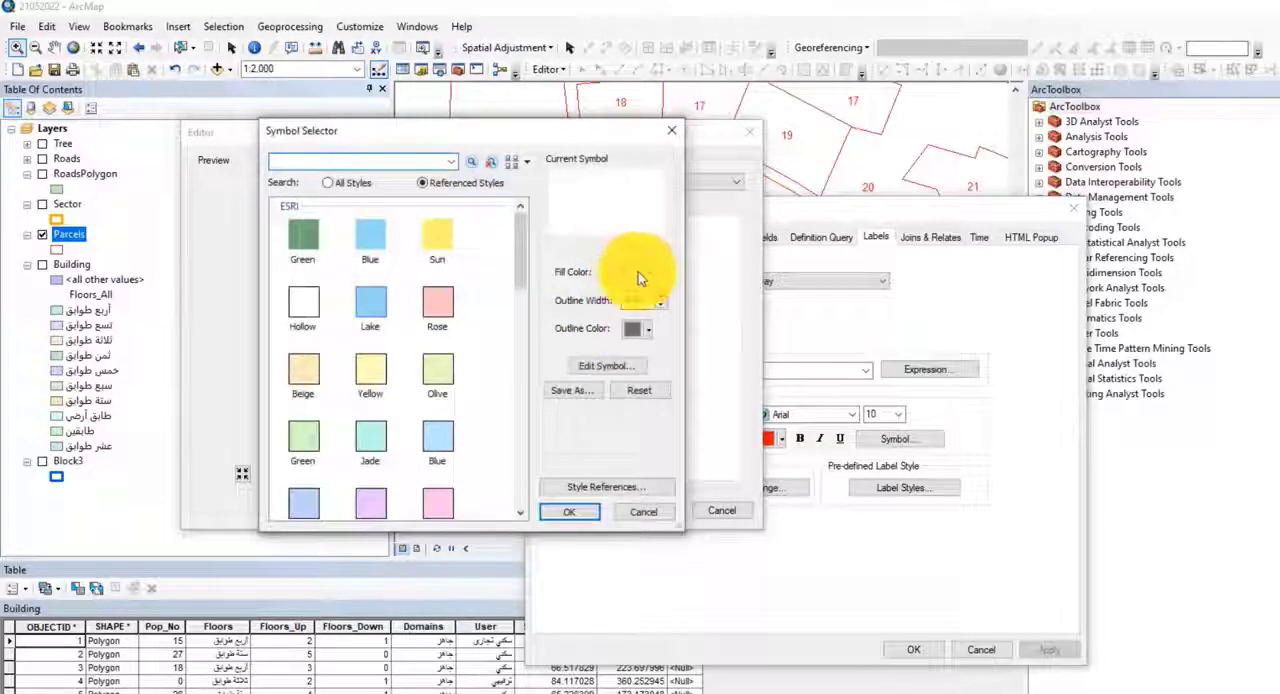
pyautogui.click(638, 272)
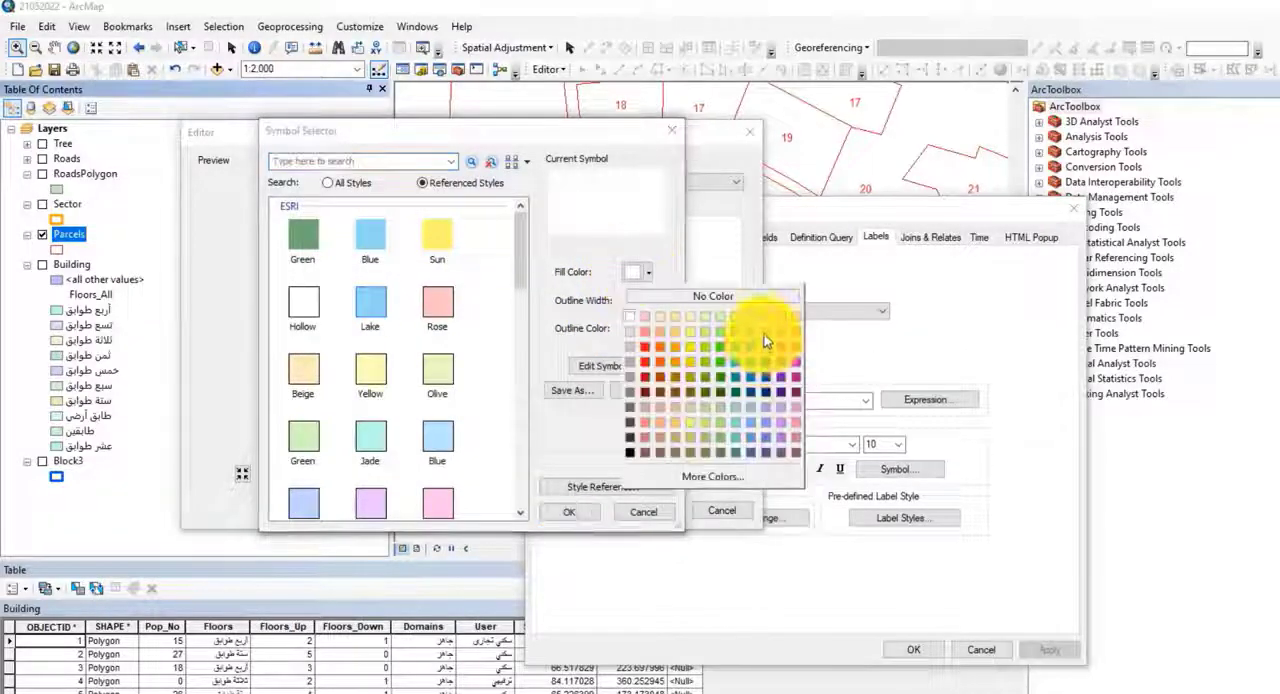
pyautogui.click(765, 341)
pyautogui.click(573, 512)
pyautogui.click(644, 510)
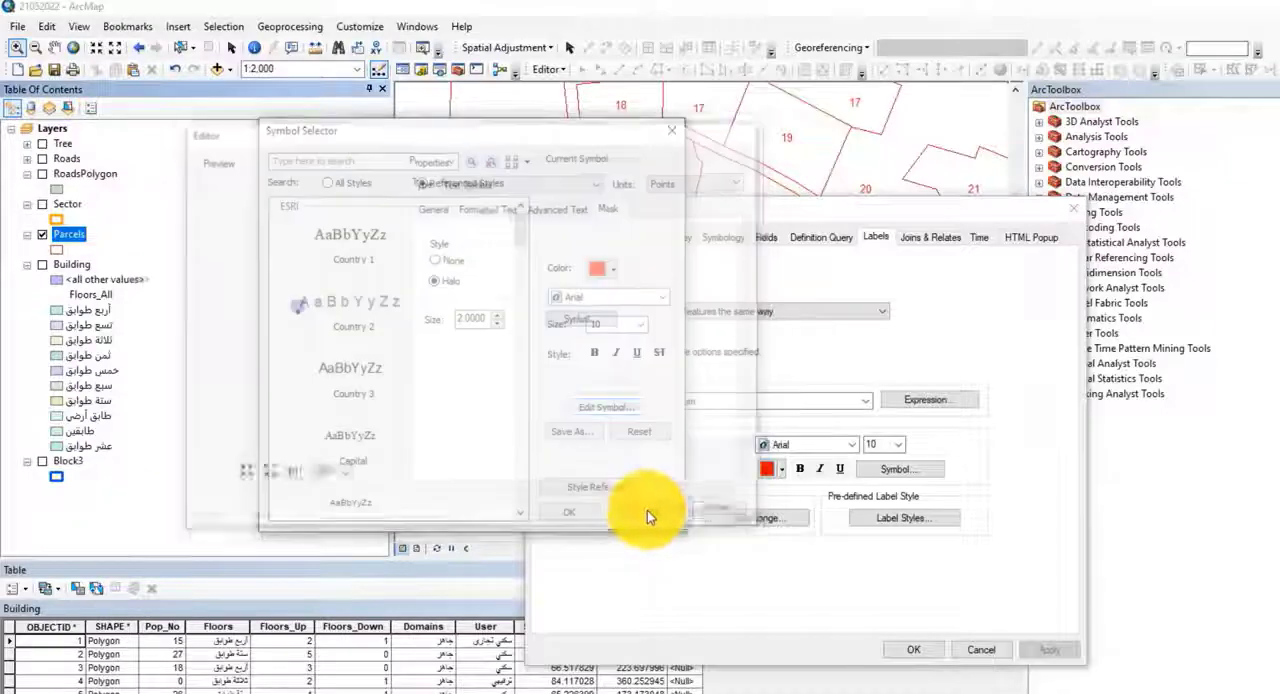
pyautogui.click(562, 512)
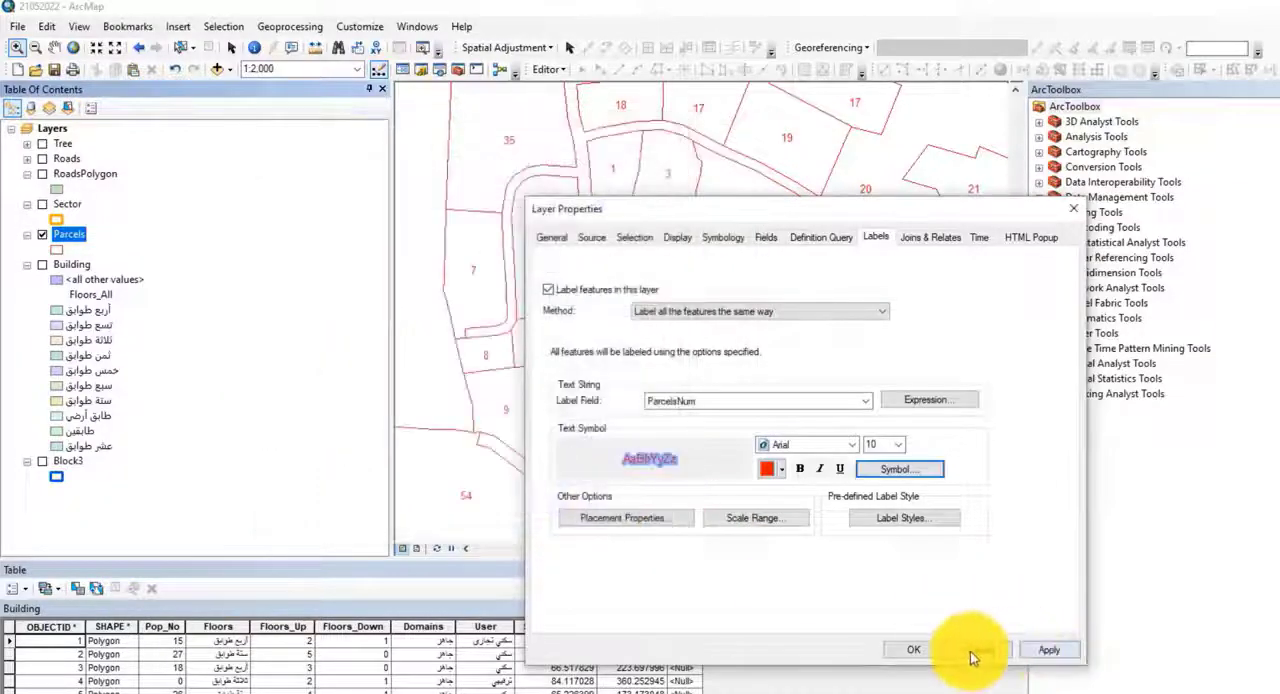
pyautogui.click(897, 648)
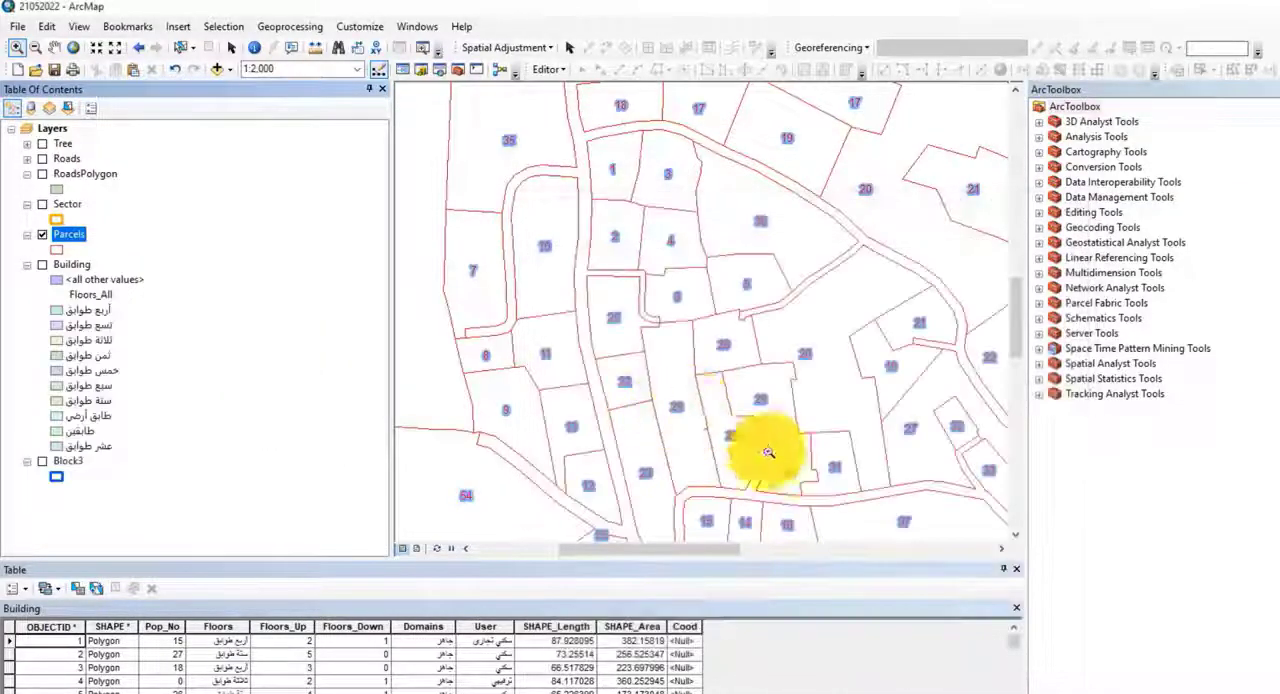
# Step: Examine the haloed Parcels labels up close and check the layer's current fill symbol without changing it
pyautogui.scroll(2, 605, 381)
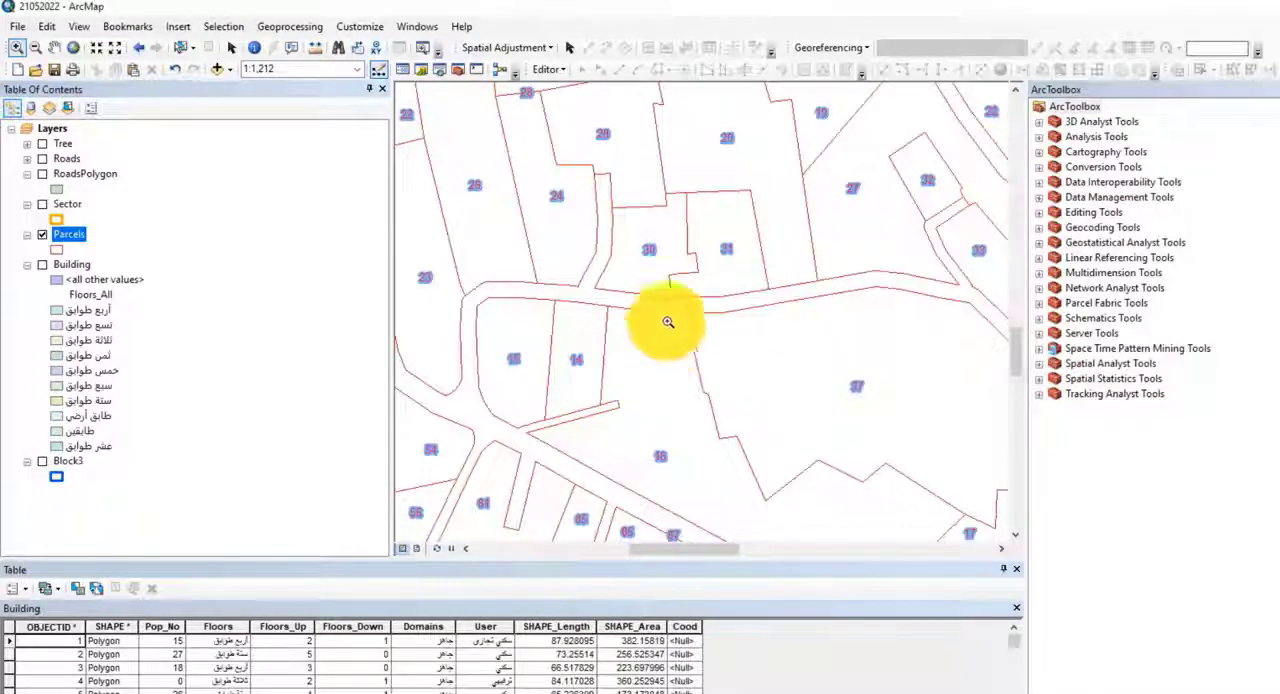
pyautogui.moveTo(670, 258); pyautogui.dragTo(741, 473)
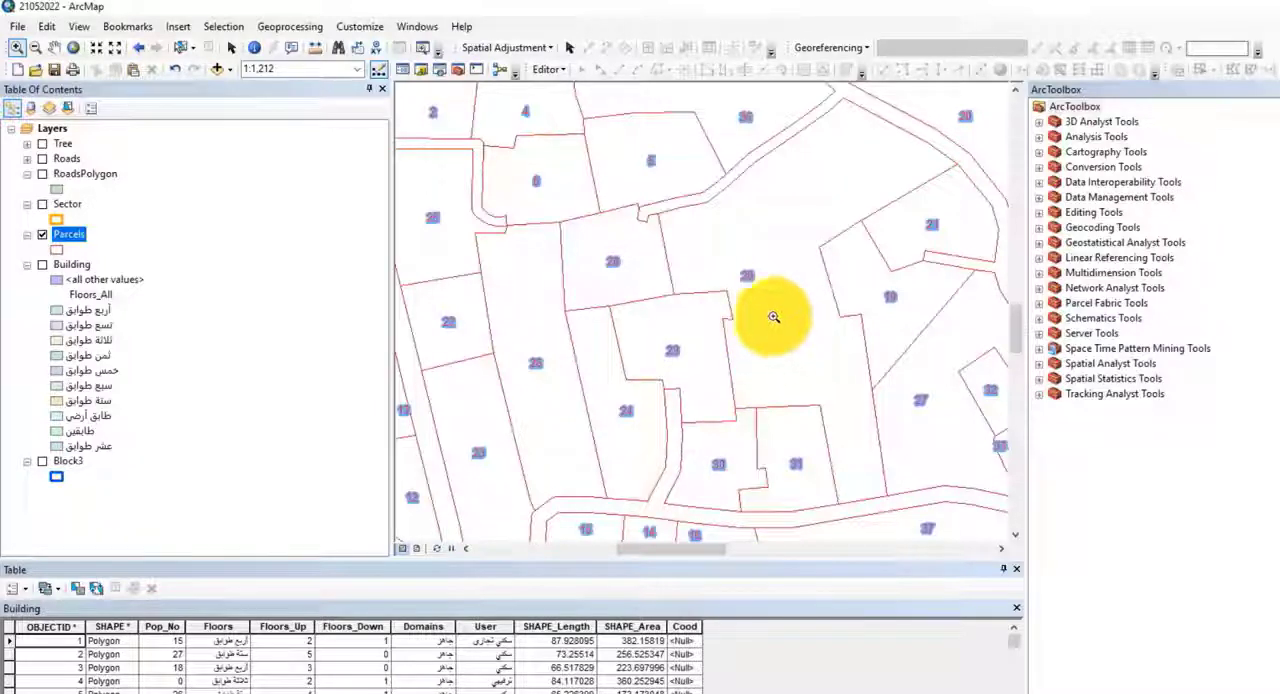
pyautogui.click(57, 250)
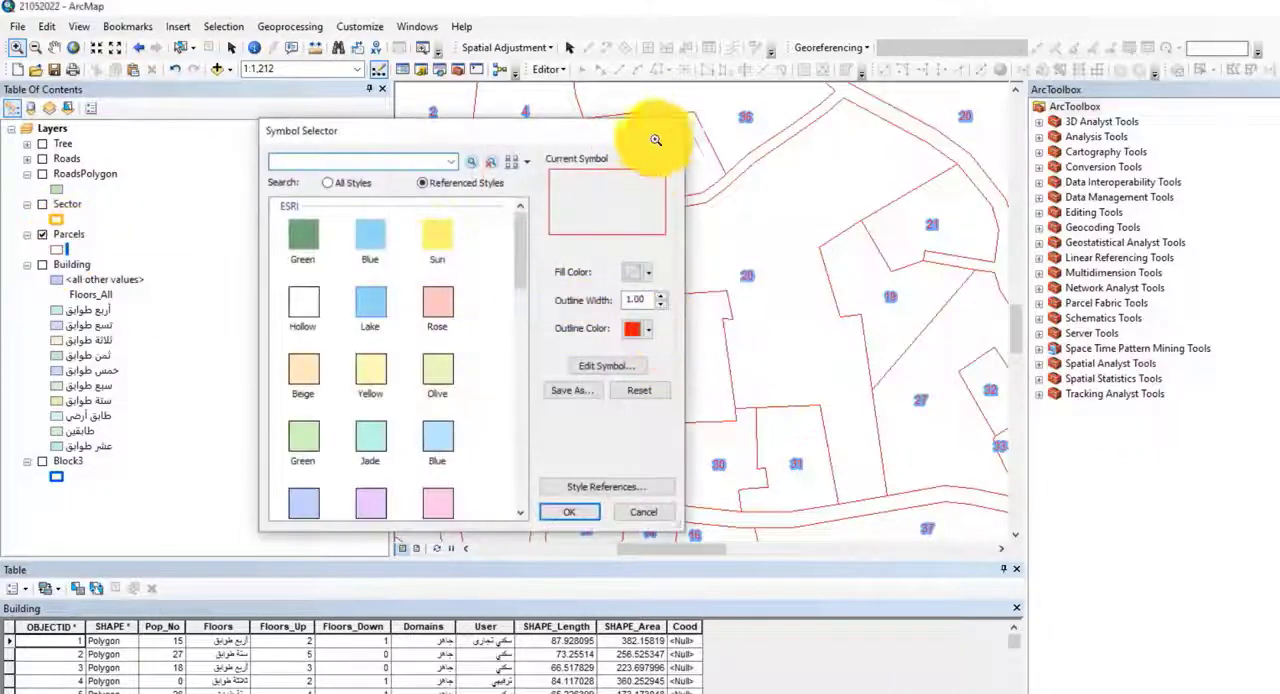
pyautogui.click(671, 130)
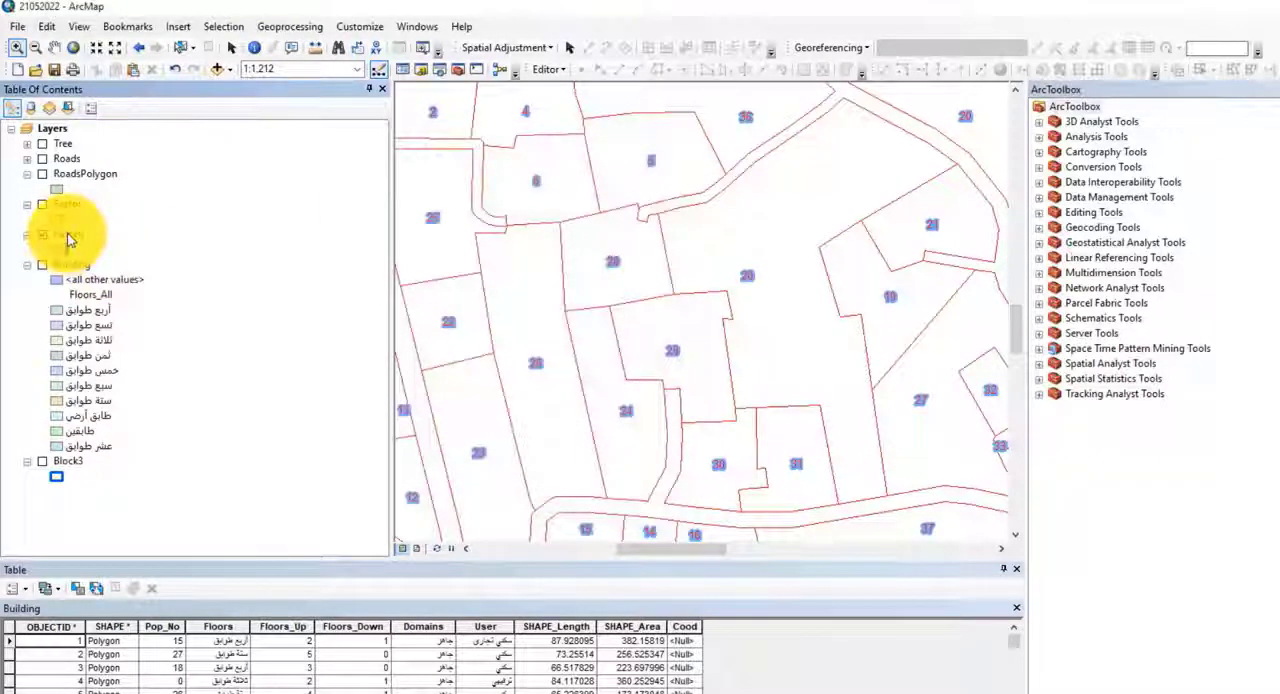
# Step: Save the Parcels layer as the layer file Parcels.lyr in the D:\gisforwe folder and view the file in File Explorer
pyautogui.rightClick(68, 236)
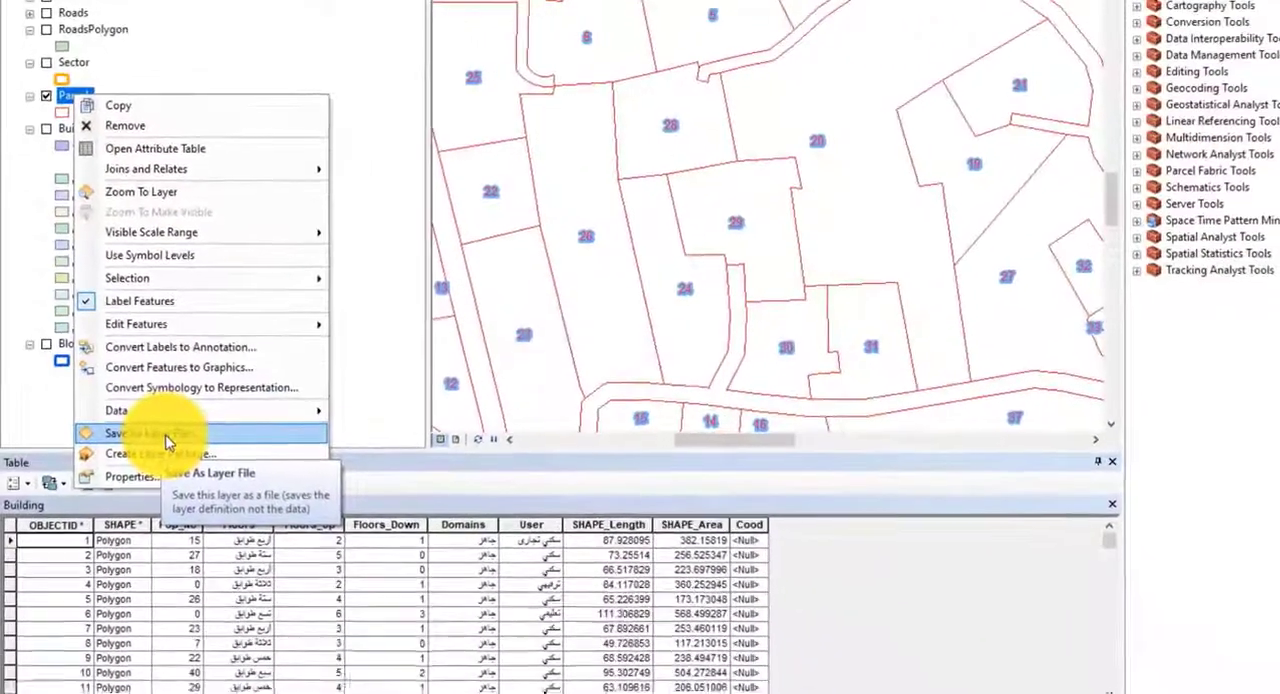
pyautogui.click(165, 436)
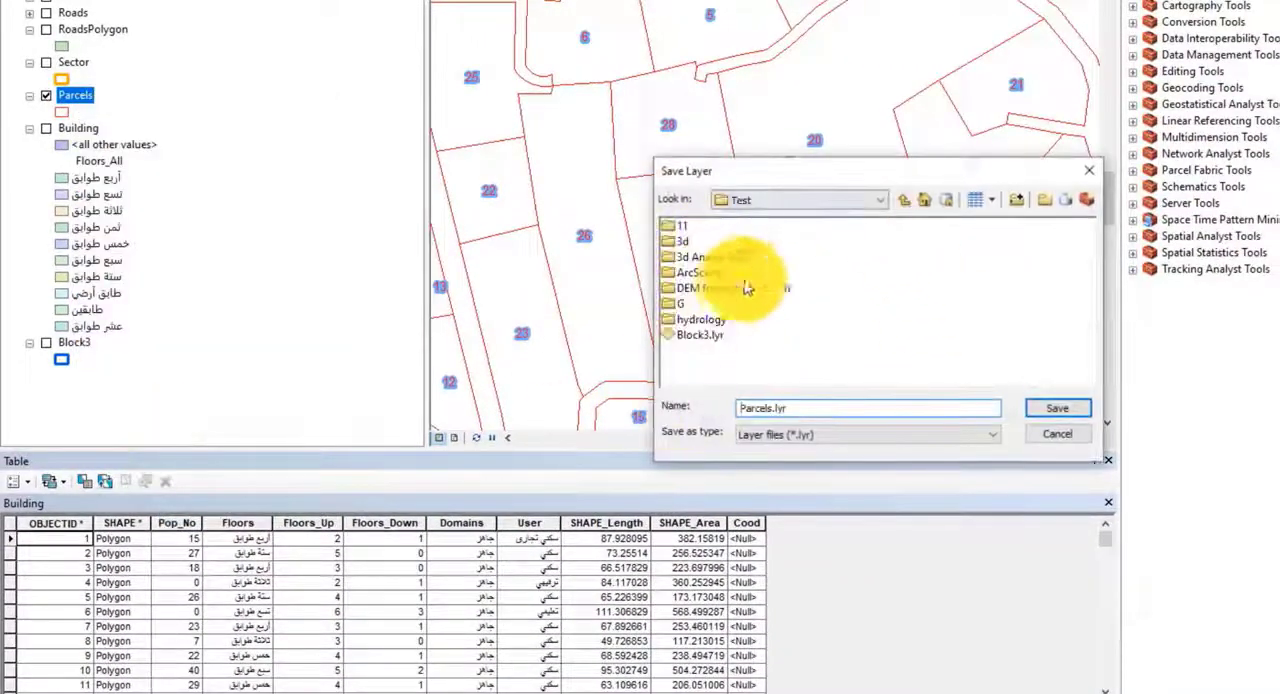
pyautogui.click(849, 202)
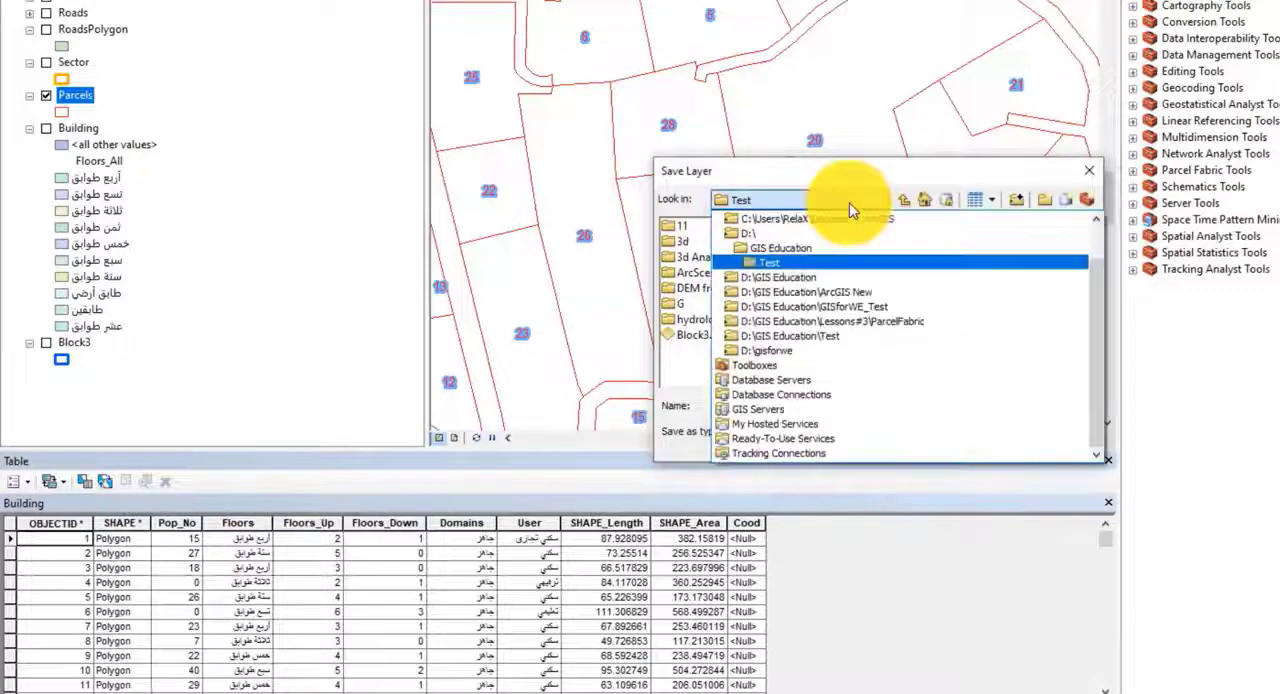
pyautogui.click(763, 235)
pyautogui.doubleClick(693, 259)
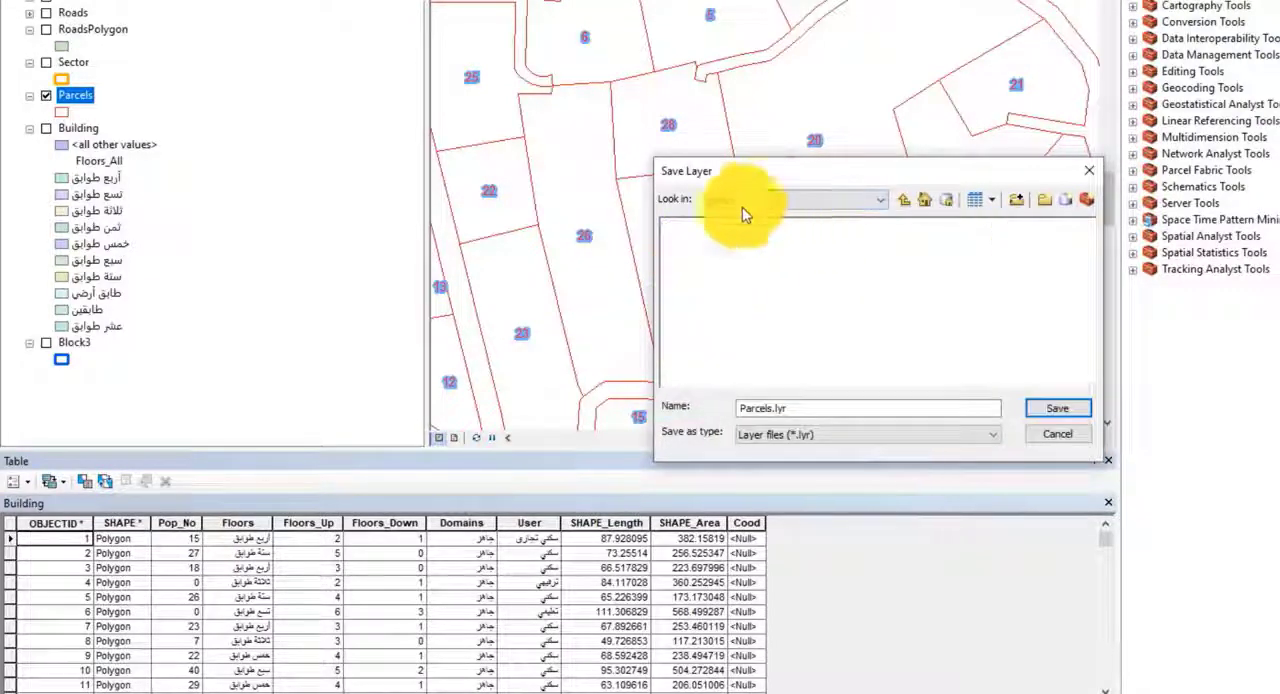
pyautogui.click(1060, 408)
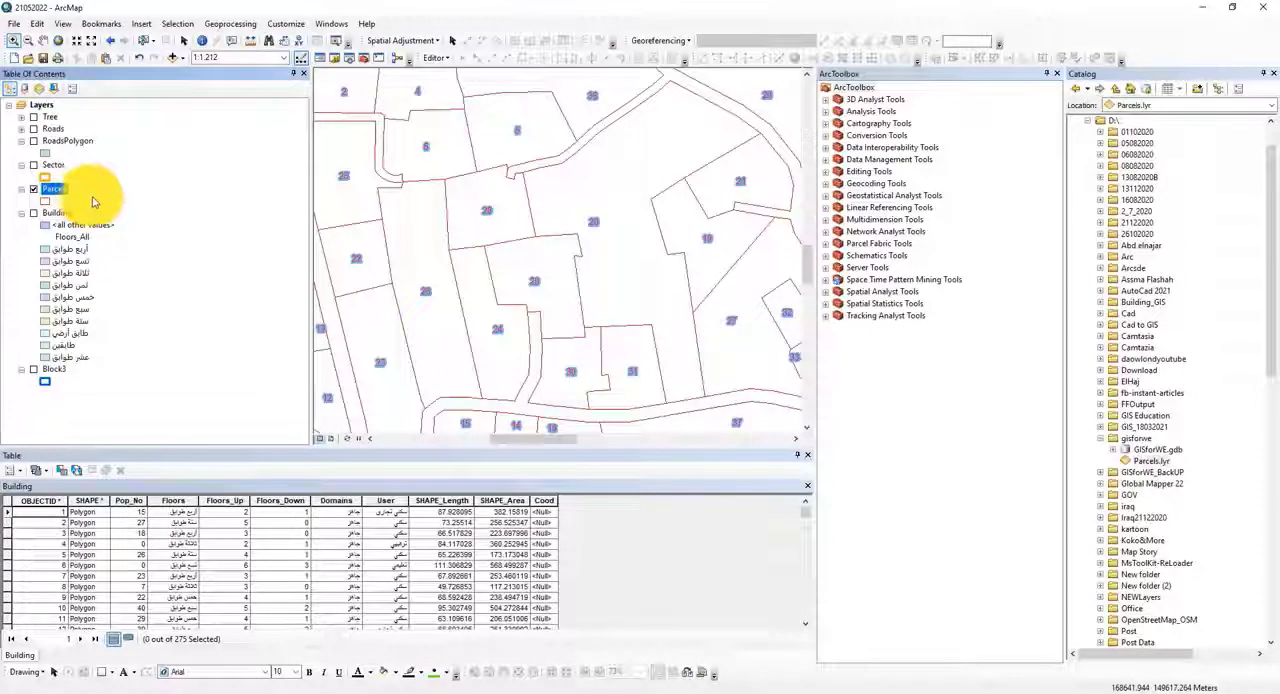
pyautogui.click(508, 691)
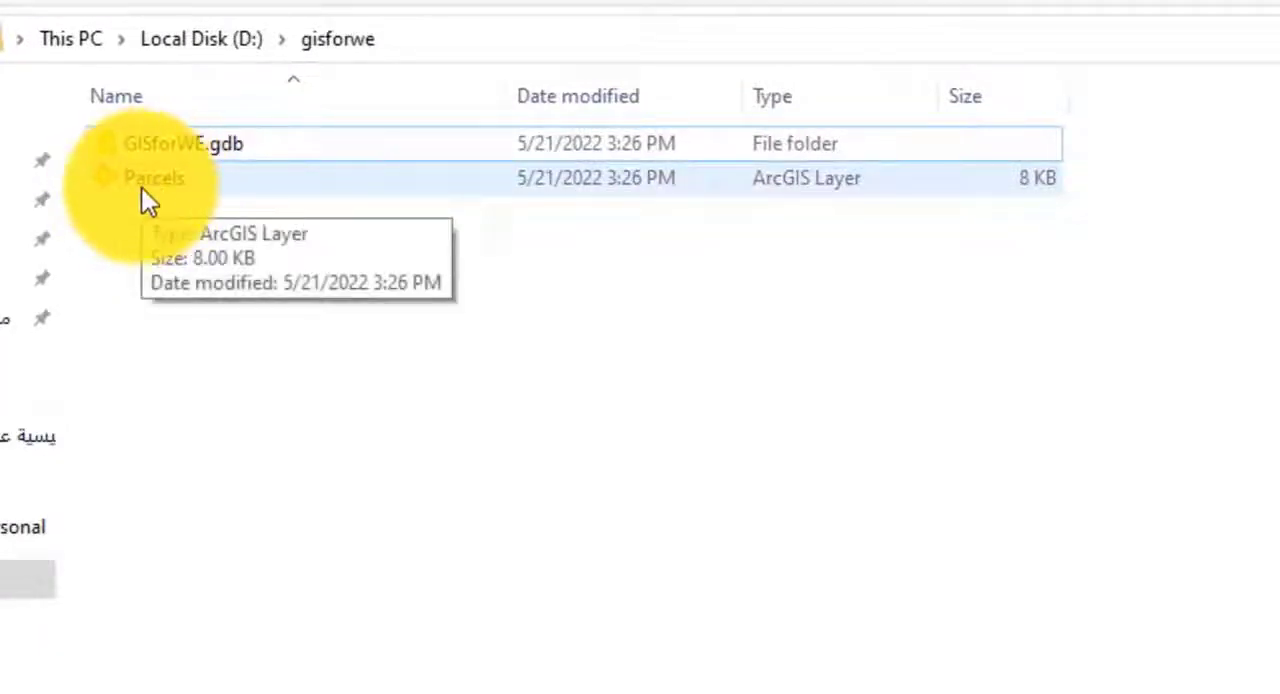
# Step: Back in ArcMap, remove the Parcels layer and add Parcels.lyr to the map from the gisforwe folder
pyautogui.click(113, 225)
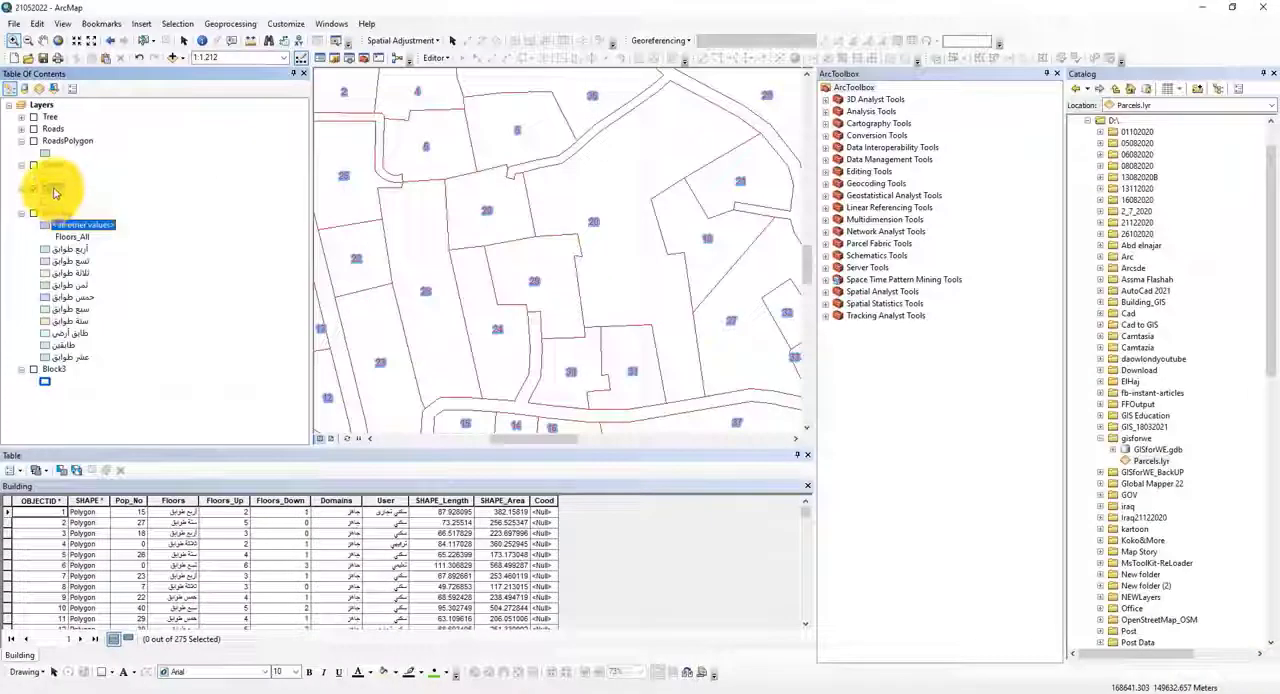
pyautogui.rightClick(60, 192)
pyautogui.click(73, 213)
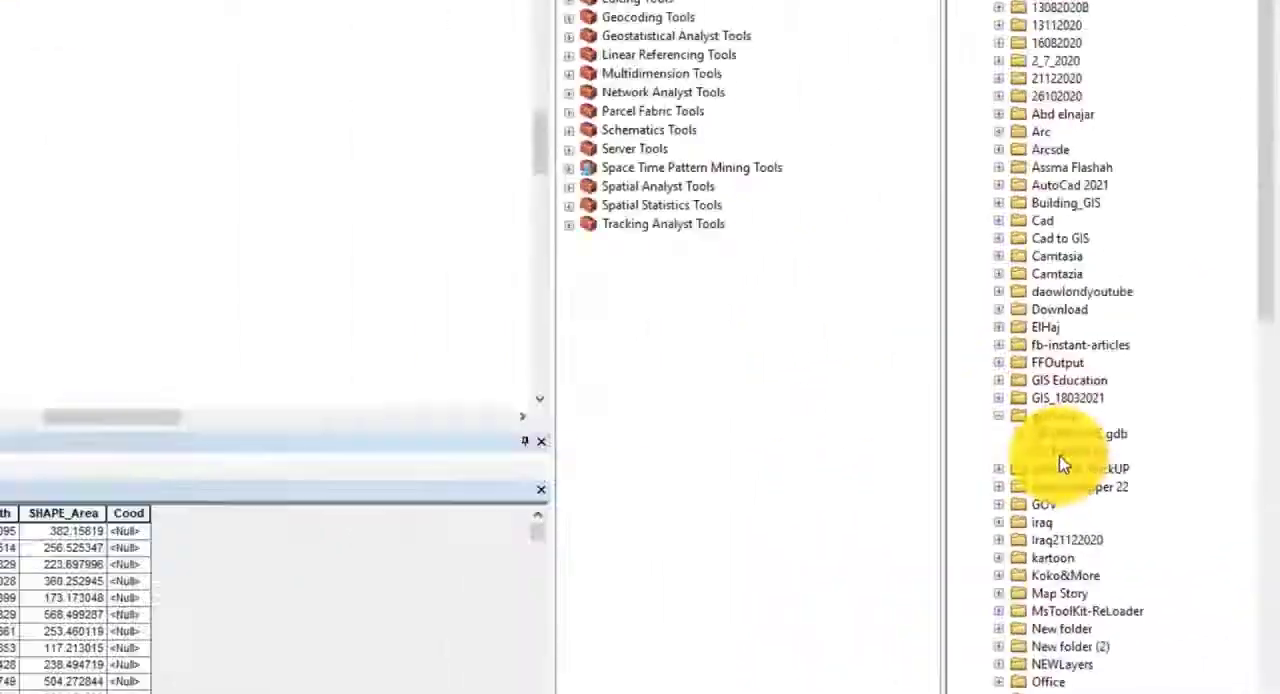
pyautogui.click(1064, 454)
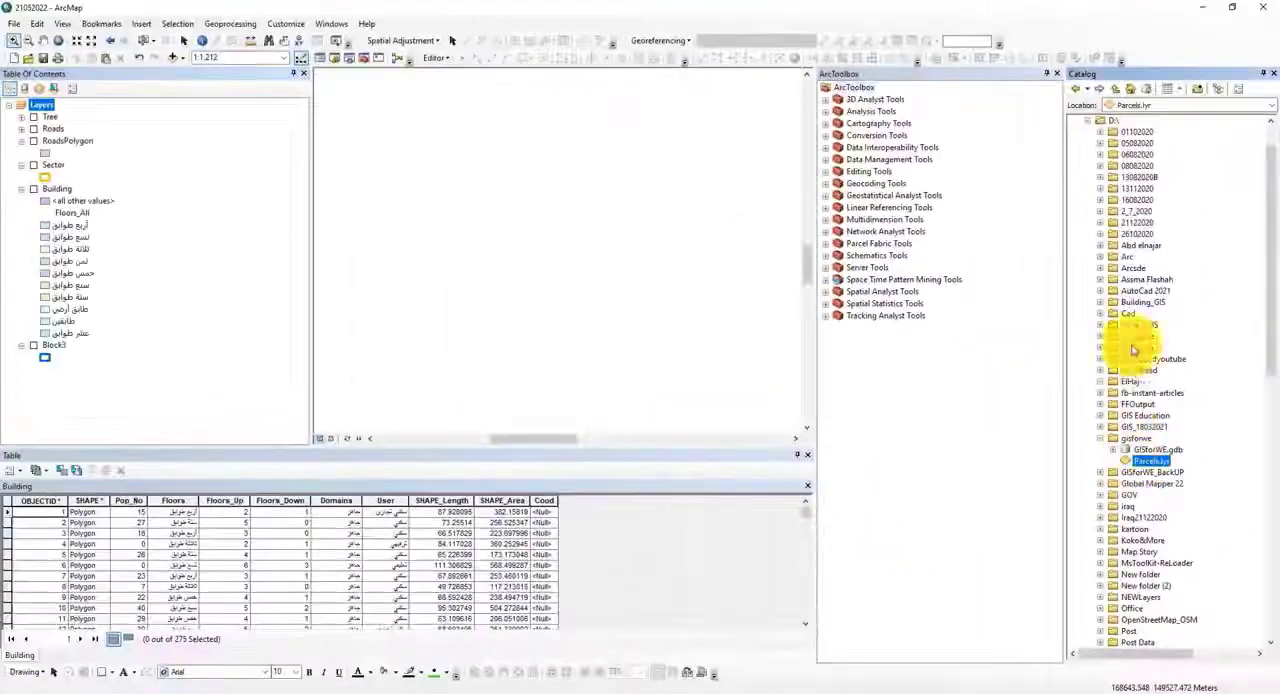
pyautogui.moveTo(1068, 451); pyautogui.dragTo(884, 416)
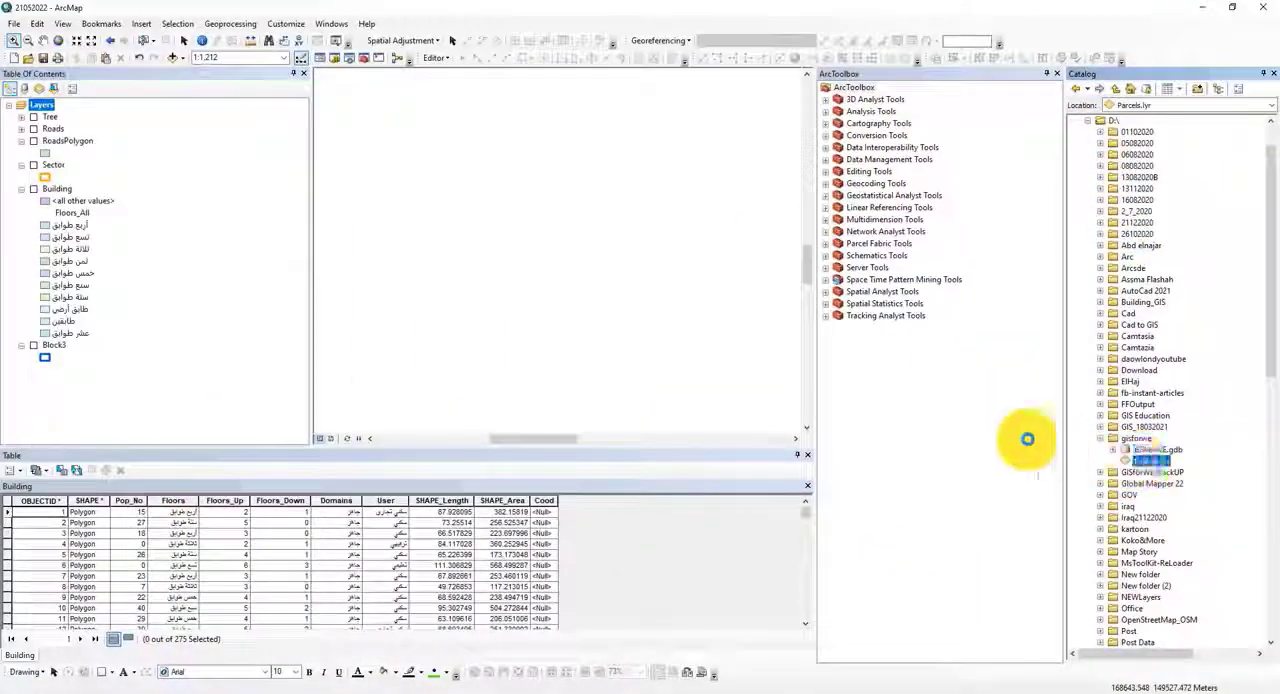
pyautogui.moveTo(1027, 438)
pyautogui.mouseDown()
pyautogui.moveTo(632, 340)
pyautogui.moveTo(580, 310)
pyautogui.mouseUp()
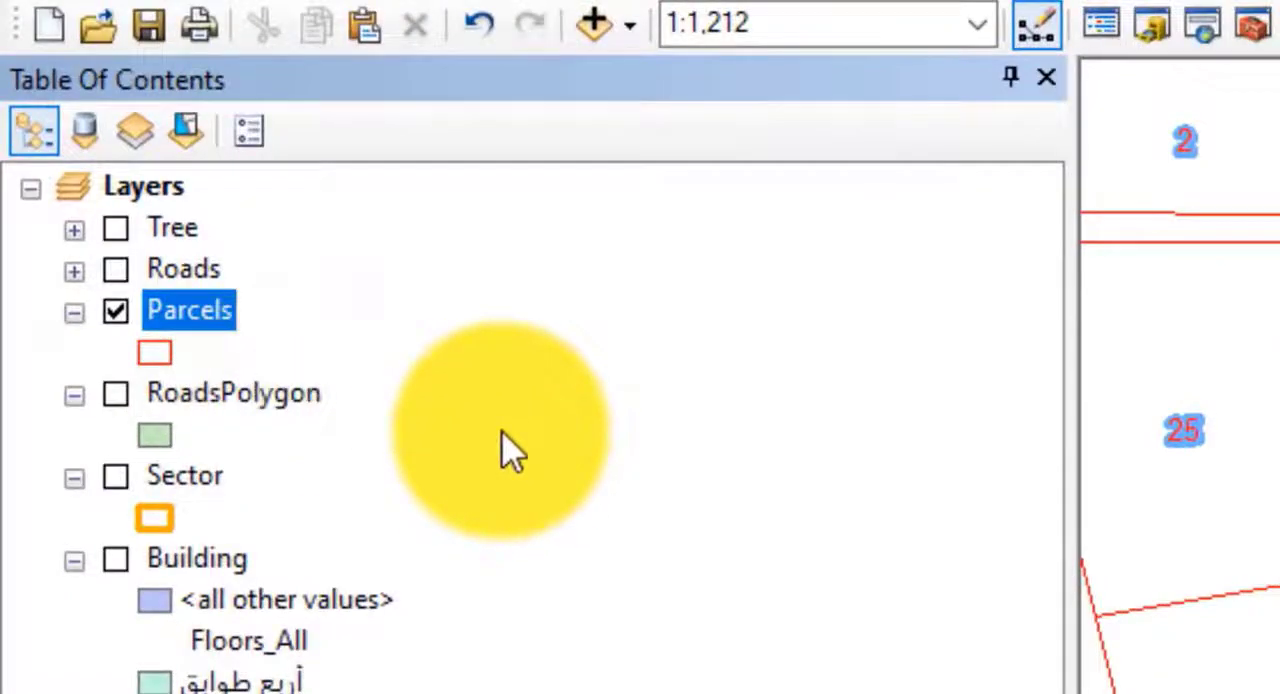
# Step: Start a second ArcMap 10.8 window with a blank untitled map
pyautogui.click(15, 25)
pyautogui.click(110, 8)
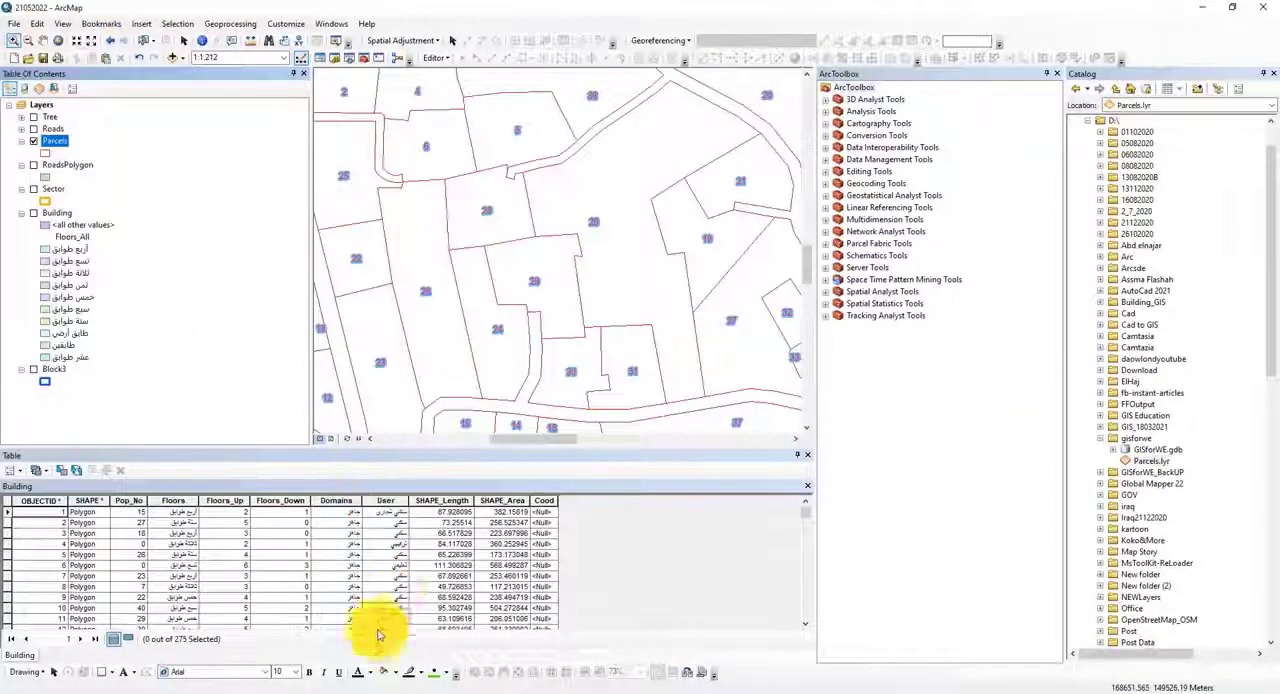
pyautogui.rightClick(350, 687)
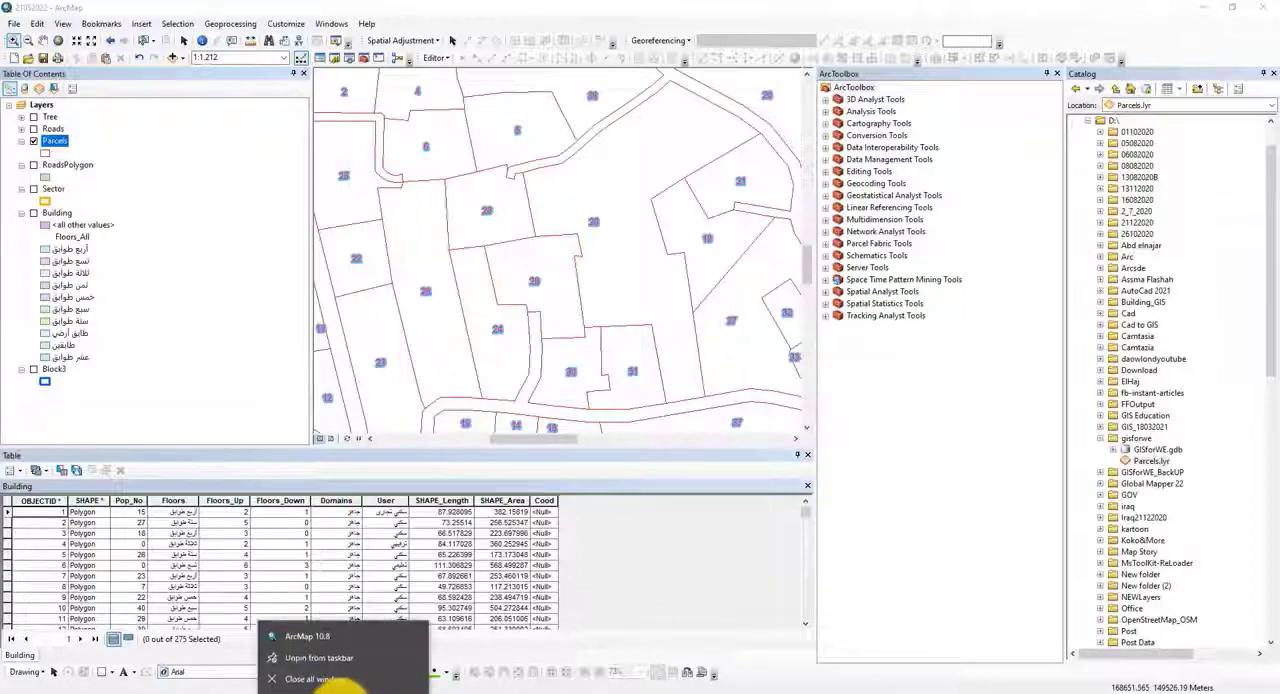
pyautogui.click(303, 640)
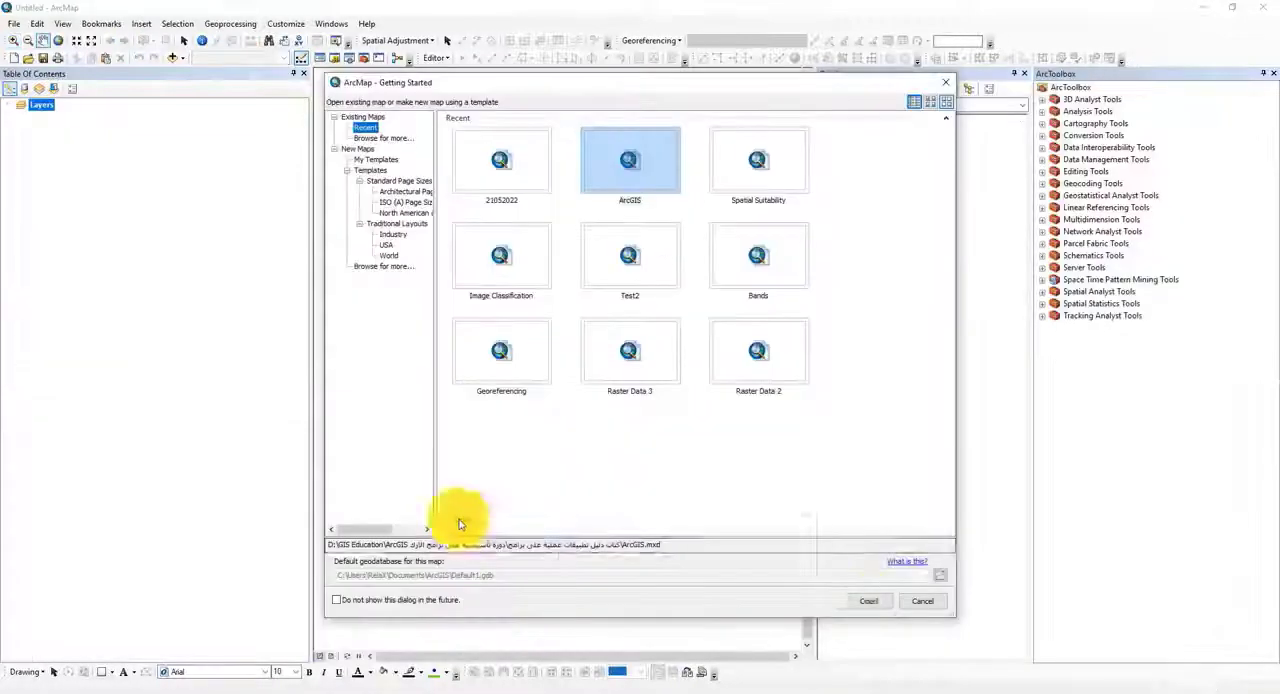
pyautogui.click(925, 601)
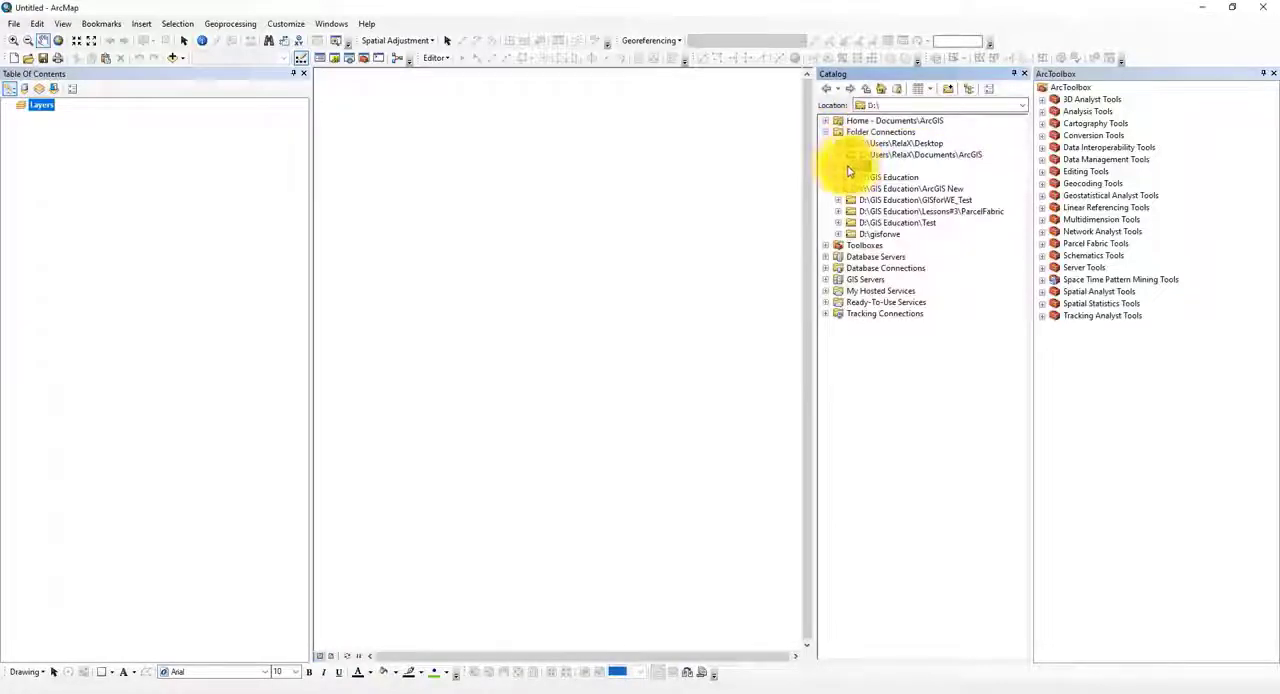
# Step: Browse to the gisforwe folder on drive D and view the layer properties of Parcels.lyr
pyautogui.doubleClick(848, 168)
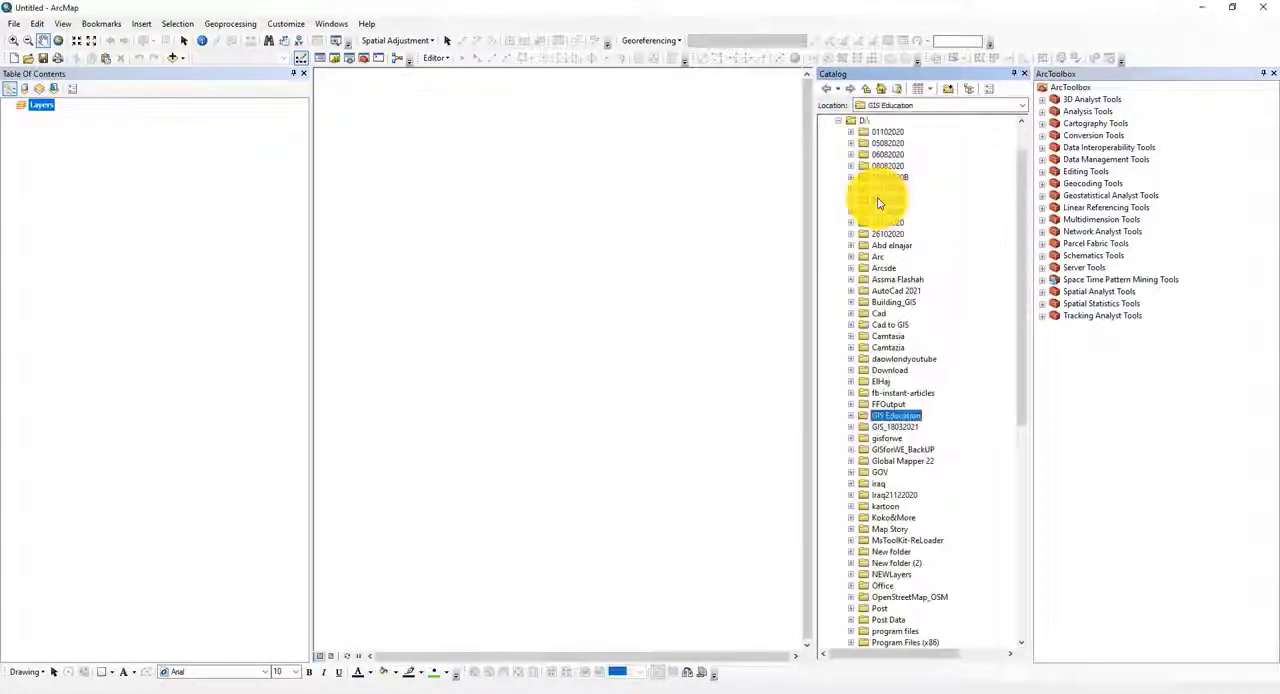
pyautogui.doubleClick(866, 441)
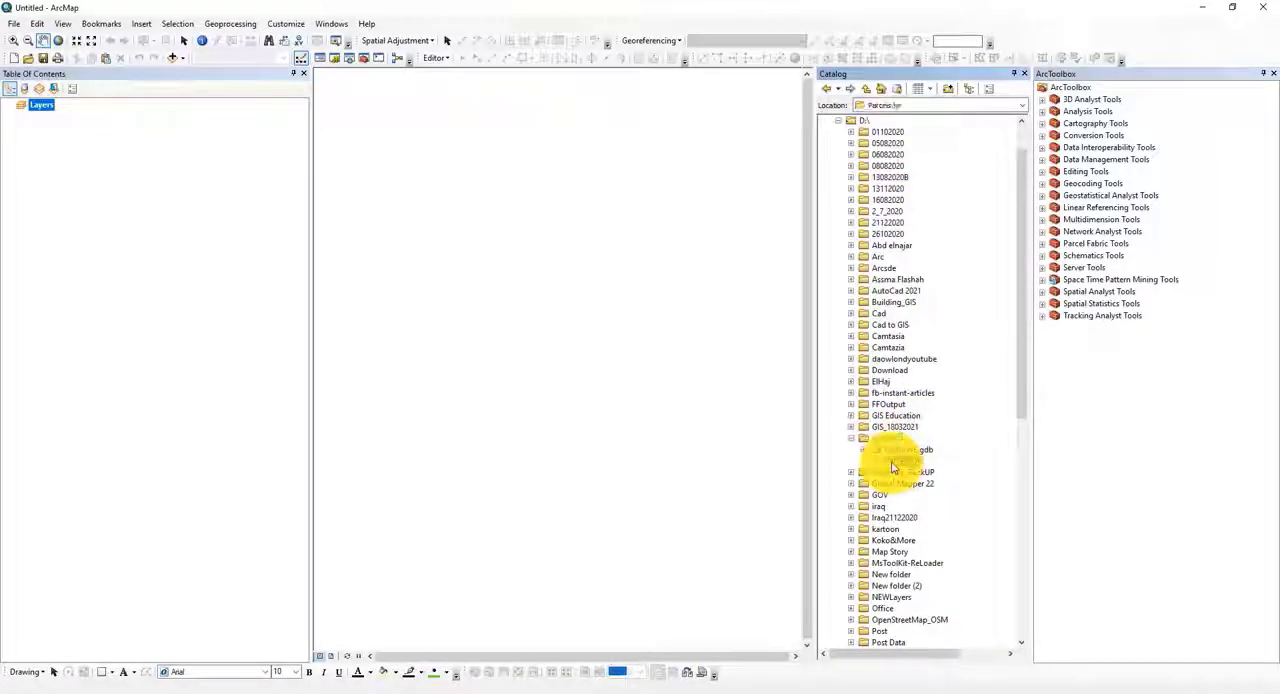
pyautogui.doubleClick(893, 463)
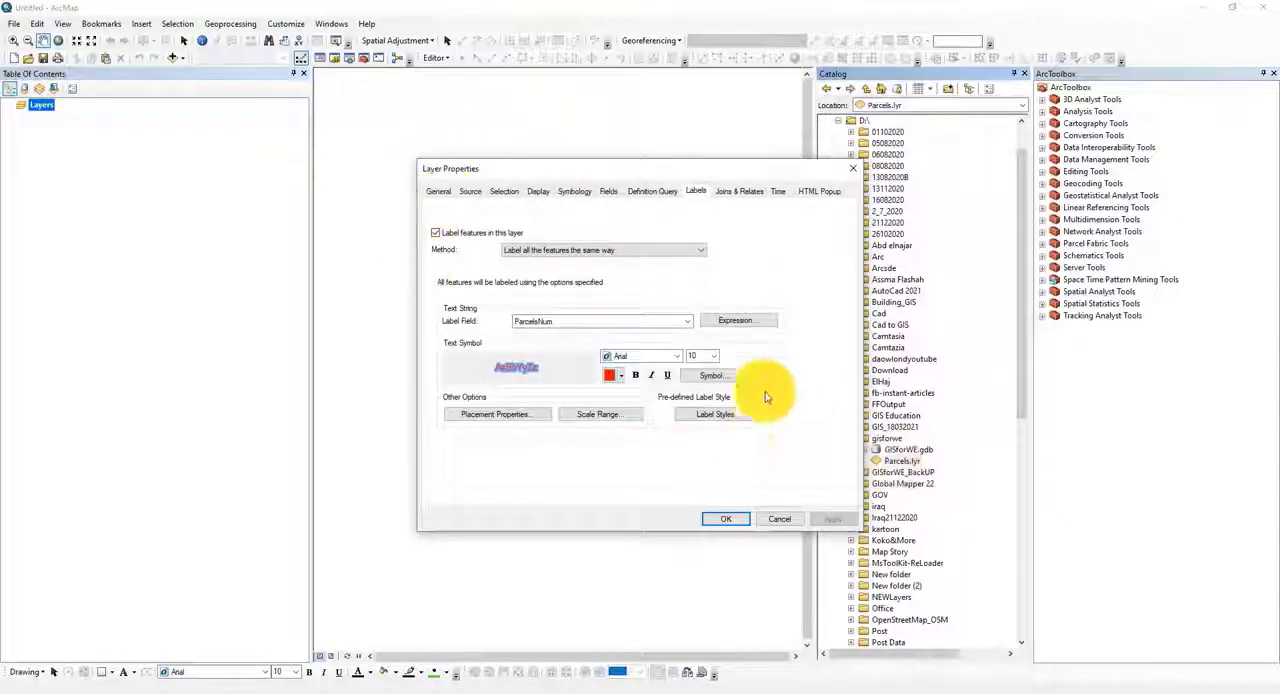
# Step: Review the definition query, fields and display settings stored in Parcels.lyr, and close its layer properties
pyautogui.click(650, 191)
pyautogui.click(608, 191)
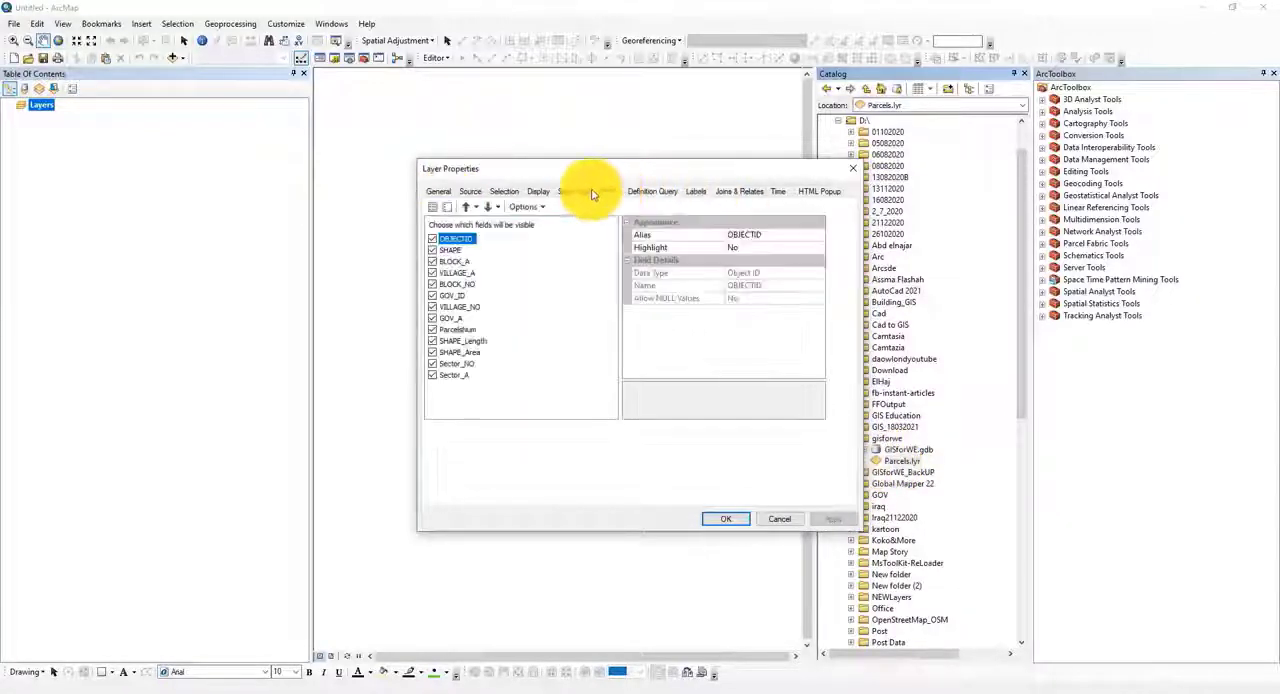
pyautogui.click(538, 191)
pyautogui.click(853, 168)
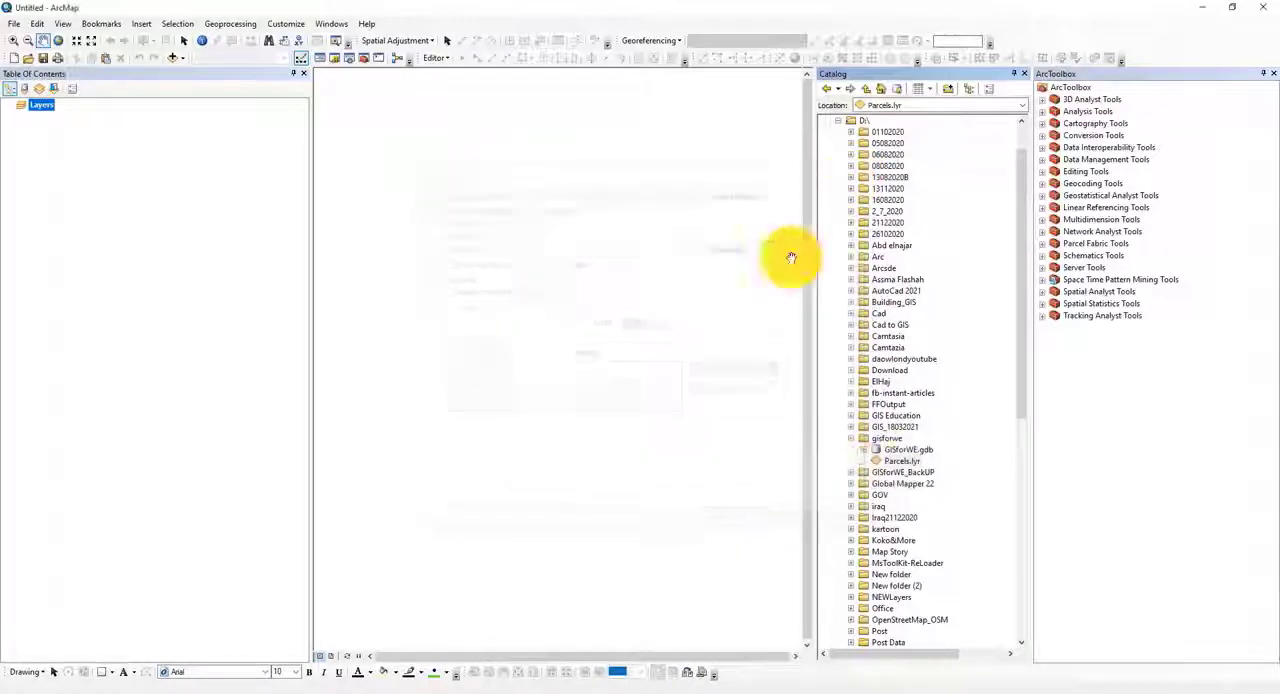
# Step: Add Parcels.lyr from the catalog to the blank map and view the layer file in the gisforwe folder in File Explorer
pyautogui.moveTo(889, 463)
pyautogui.mouseDown()
pyautogui.moveTo(300, 249)
pyautogui.moveTo(170, 220)
pyautogui.moveTo(492, 286)
pyautogui.mouseUp()
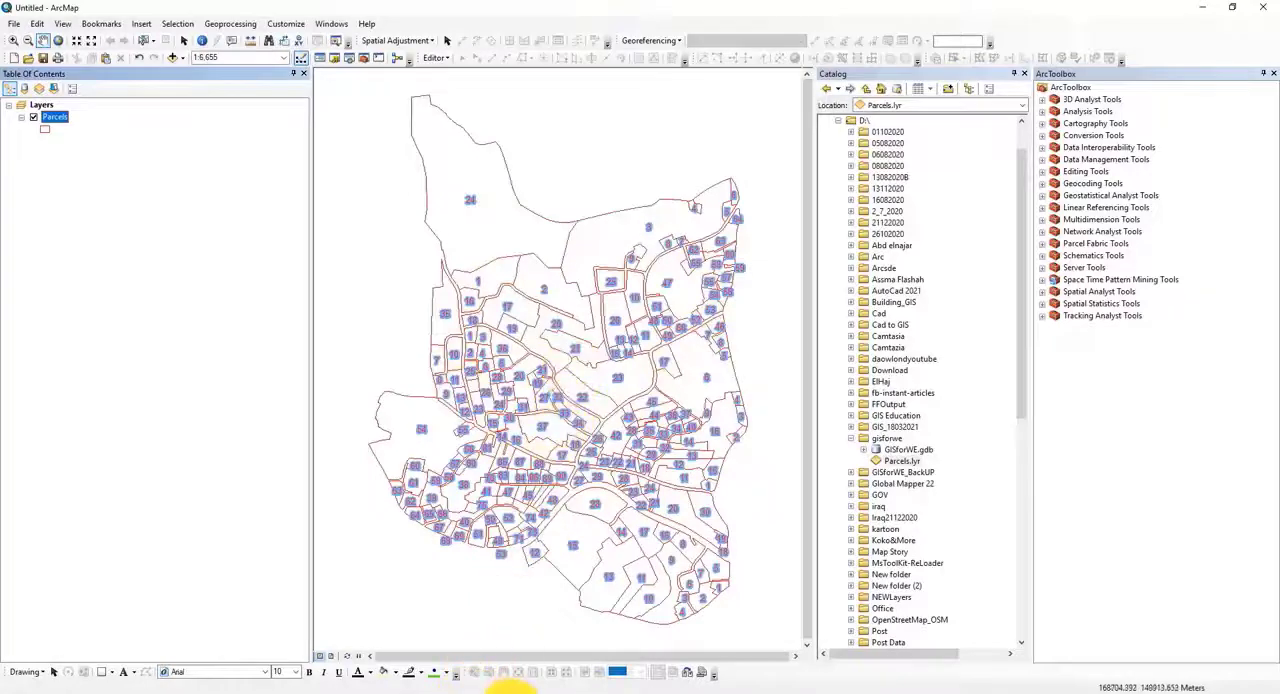
pyautogui.click(505, 687)
pyautogui.rightClick(480, 222)
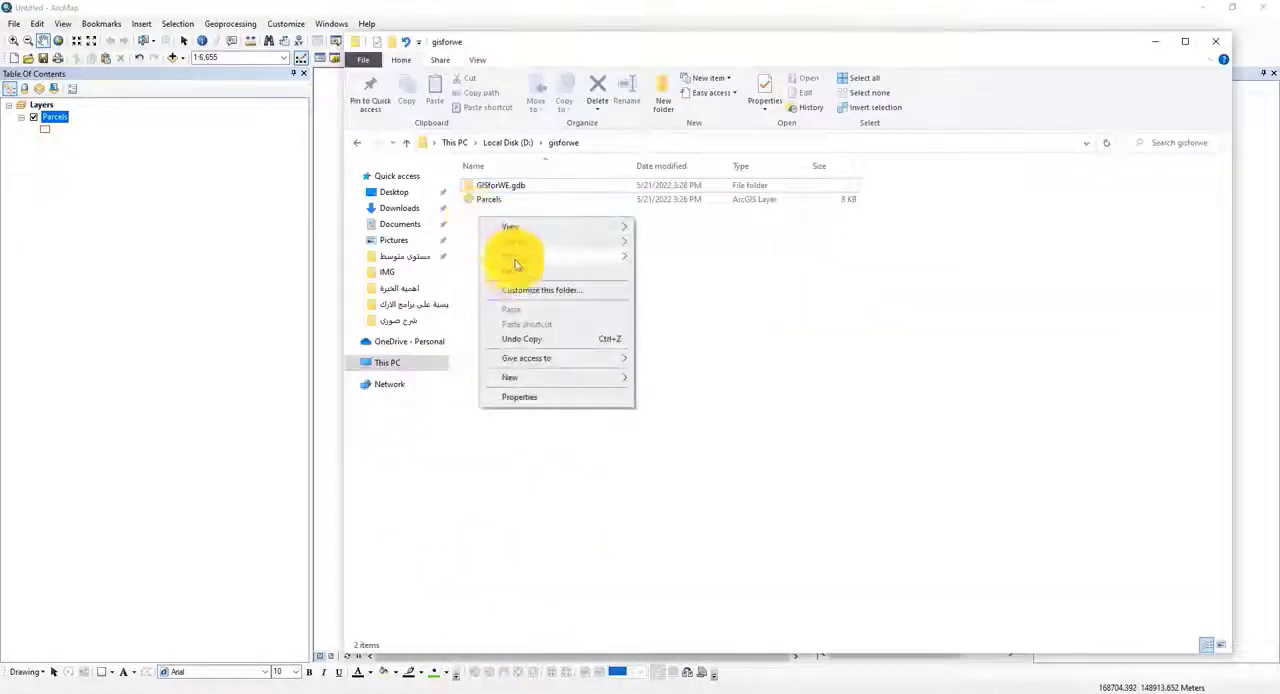
pyautogui.click(486, 213)
pyautogui.click(487, 203)
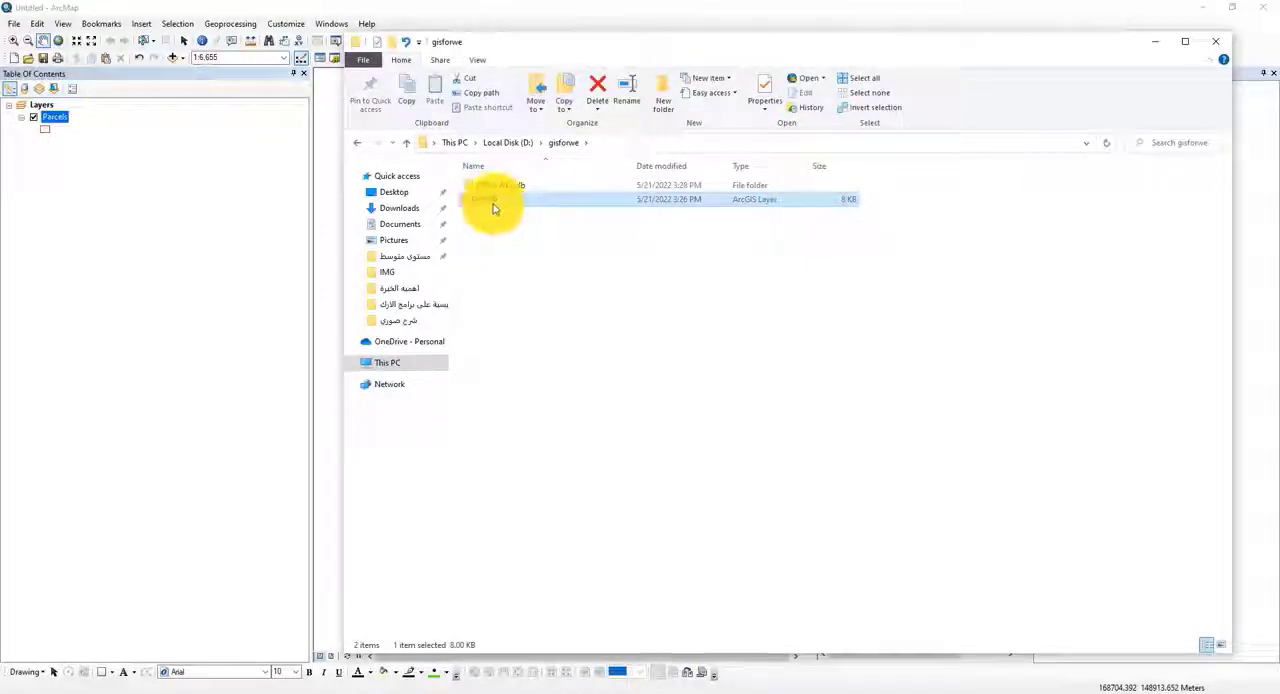
pyautogui.moveTo(492, 208); pyautogui.dragTo(73, 126)
# Step: Switch to the browser and read the gisforwe.com article's sections on layer files and map packages
pyautogui.click(535, 691)
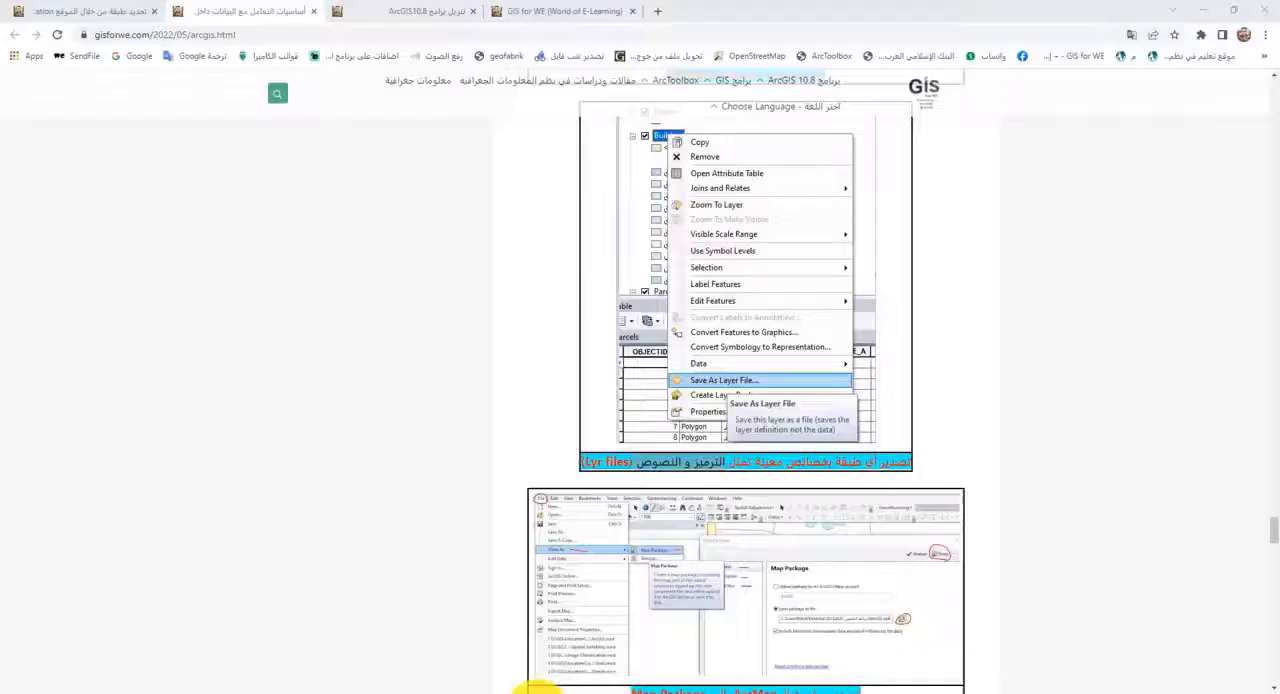
pyautogui.scroll(-4, 758, 430)
pyautogui.scroll(1, 800, 310)
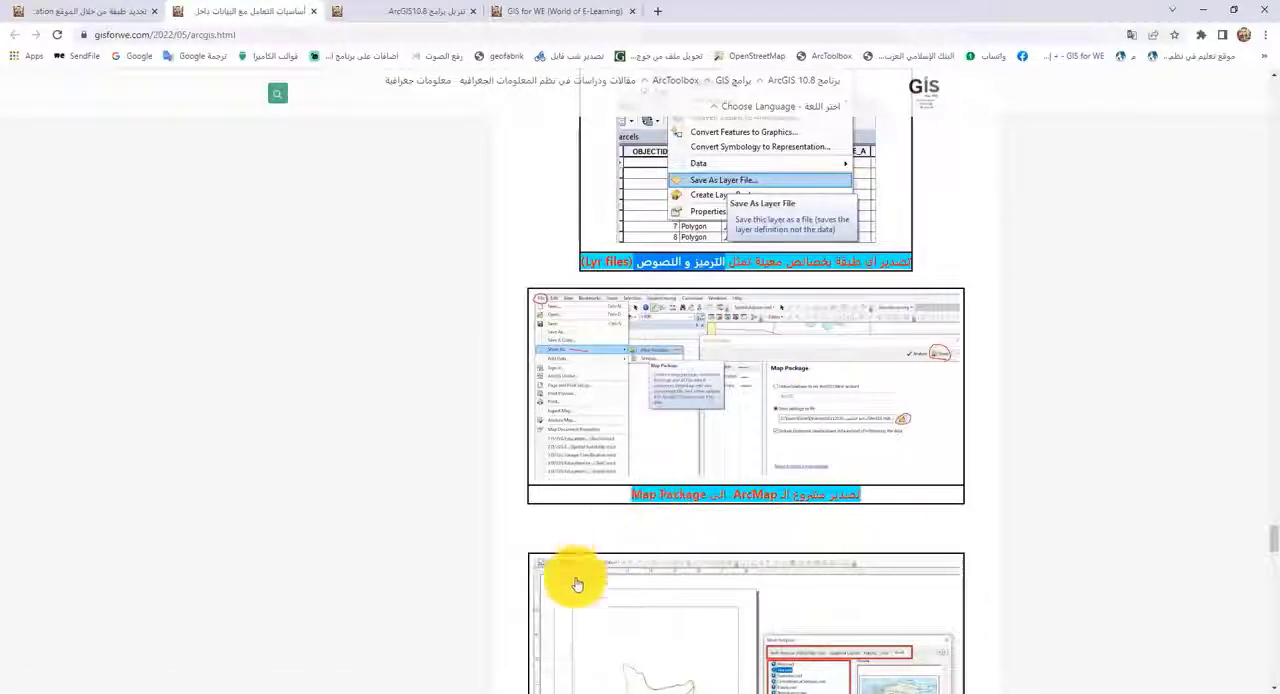
# Step: Close the untitled ArcMap window without saving its changes
pyautogui.moveTo(351, 680)
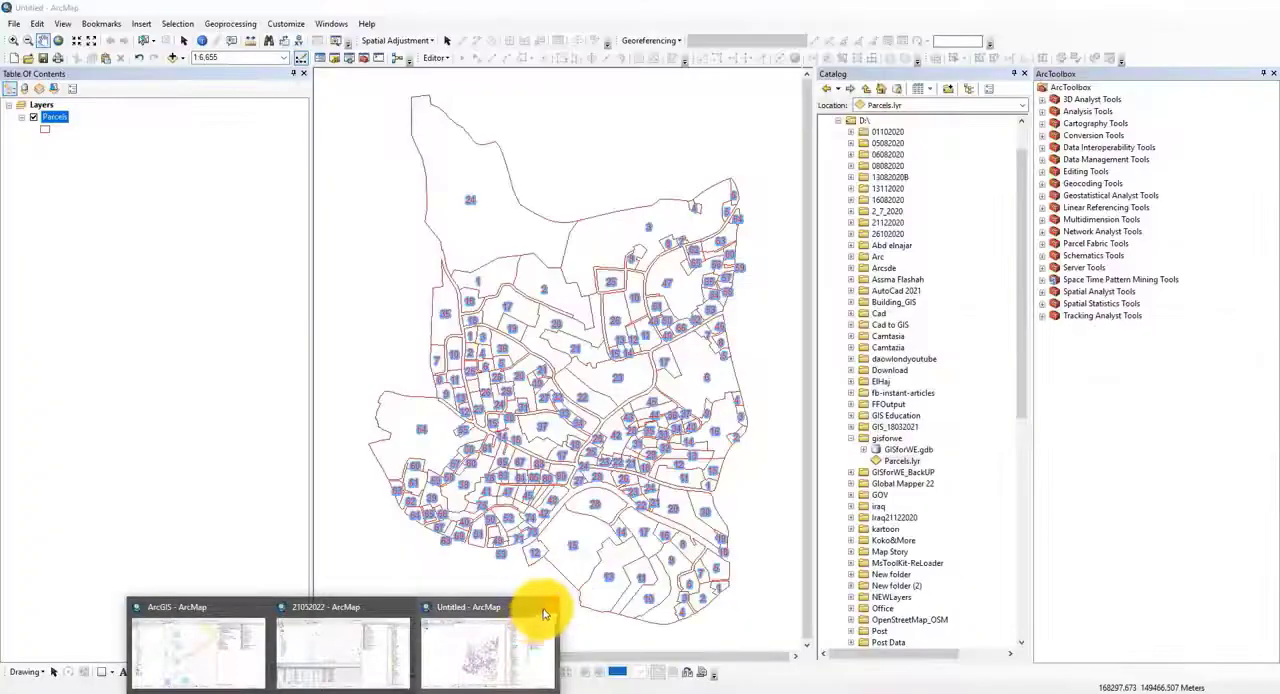
pyautogui.click(546, 607)
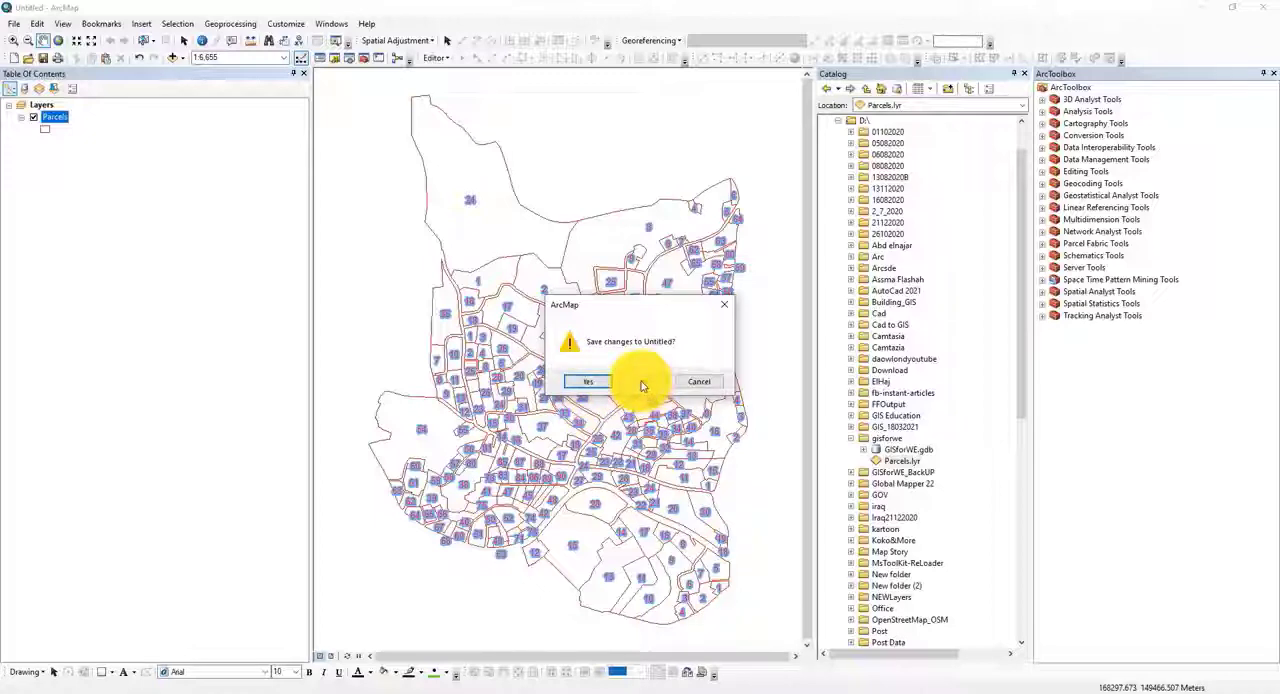
pyautogui.click(634, 387)
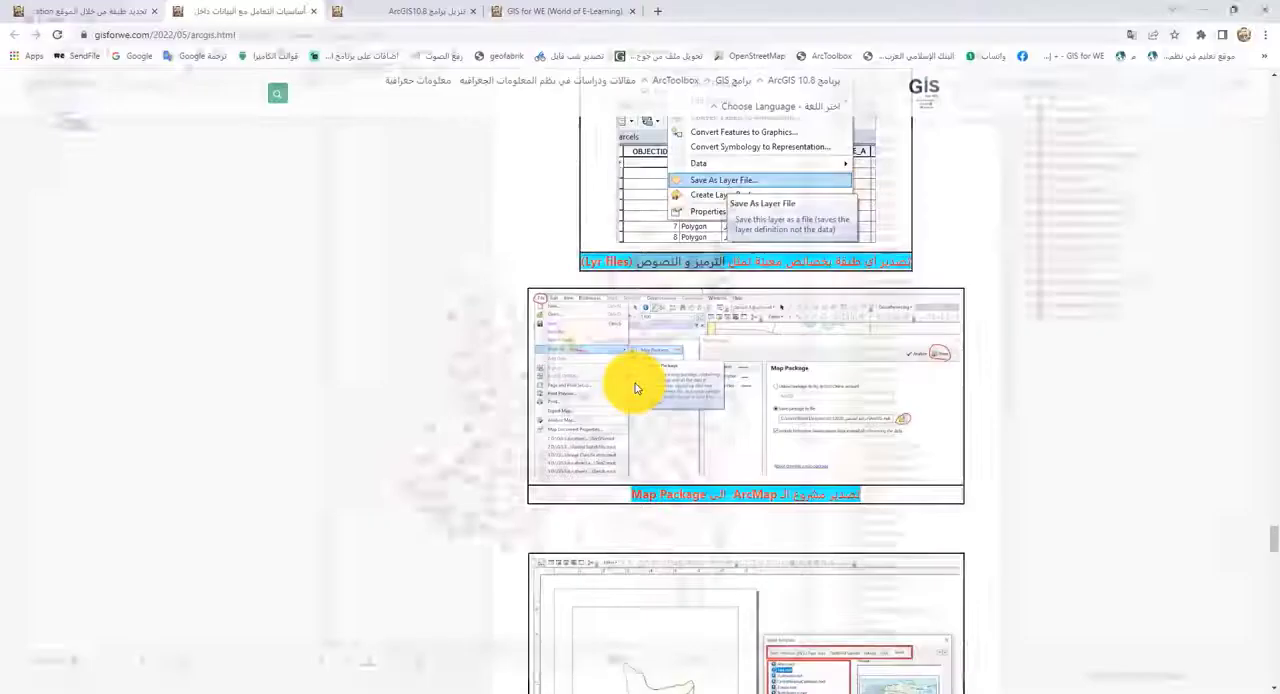
# Step: Switch to the 21052022 map in ArcMap and turn on the Sector, Building and RoadsPolygon layers
pyautogui.moveTo(340, 688)
pyautogui.click(398, 656)
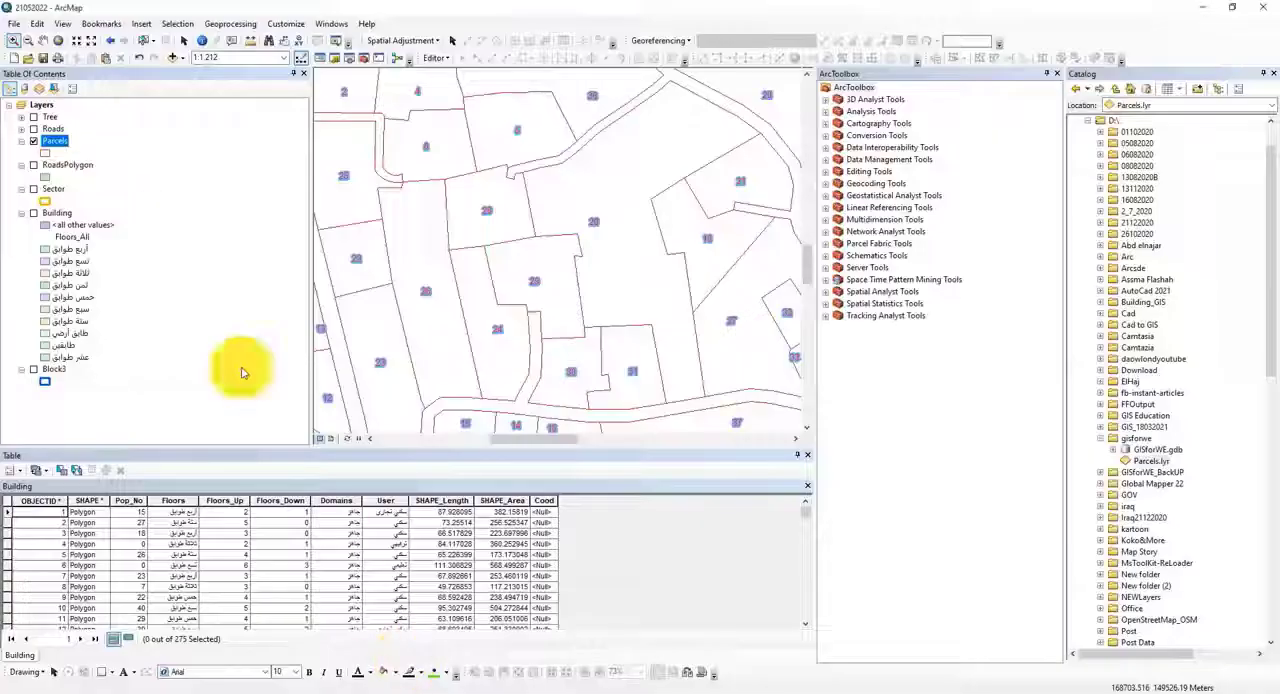
pyautogui.click(154, 153)
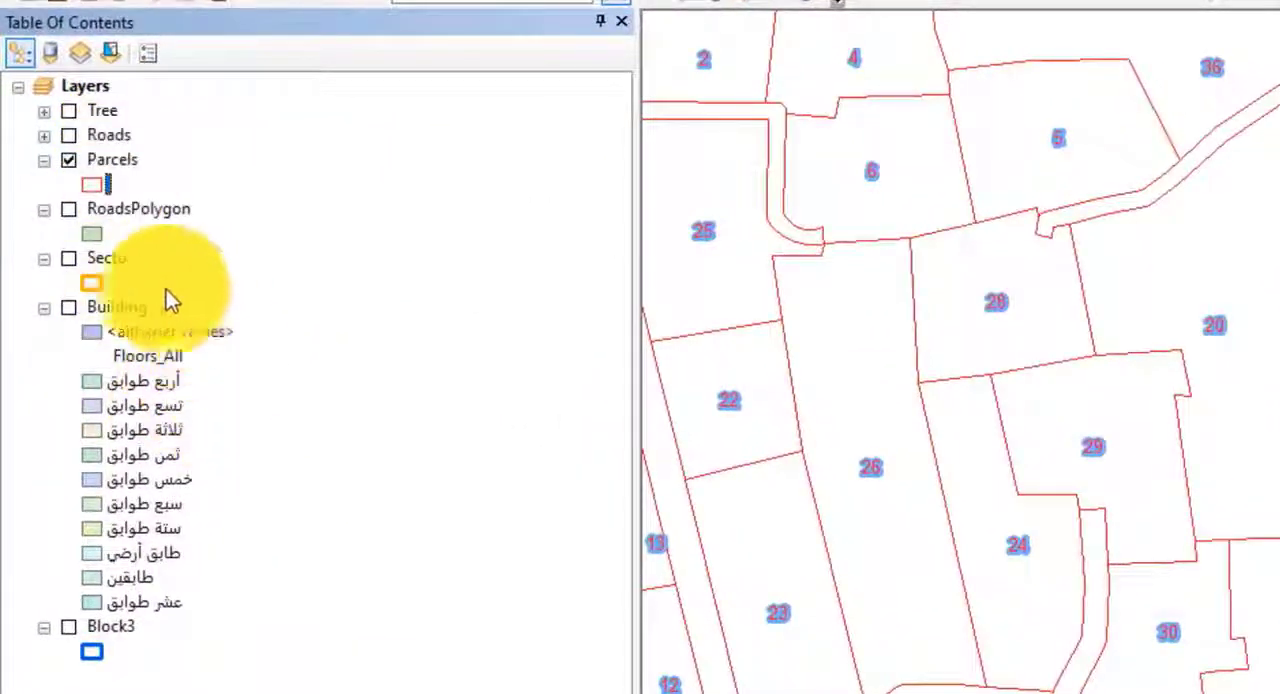
pyautogui.click(68, 258)
pyautogui.click(68, 307)
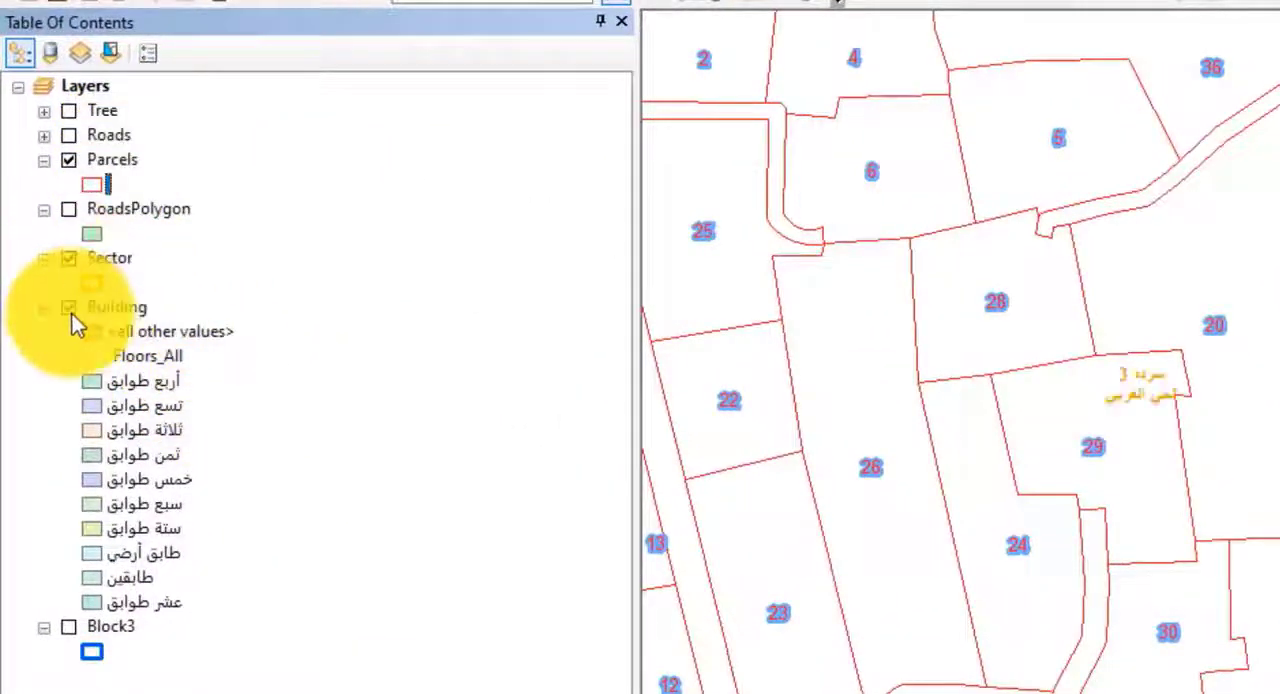
pyautogui.click(65, 210)
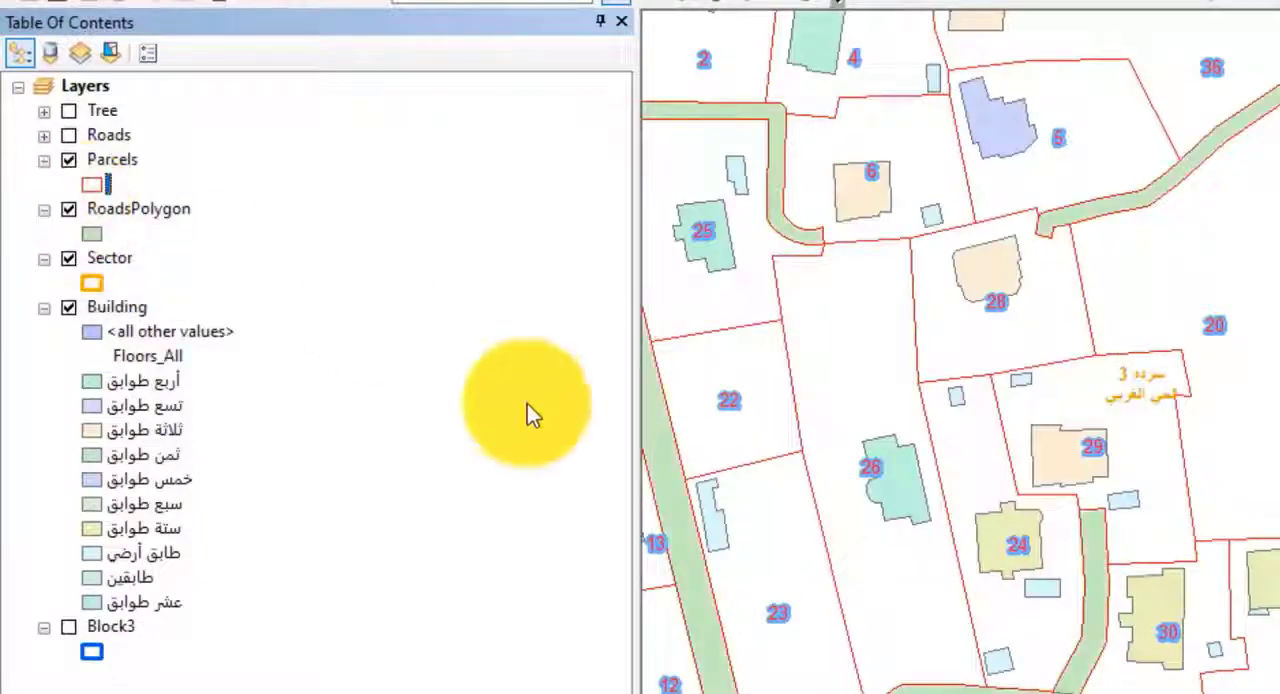
pyautogui.click(1080, 286)
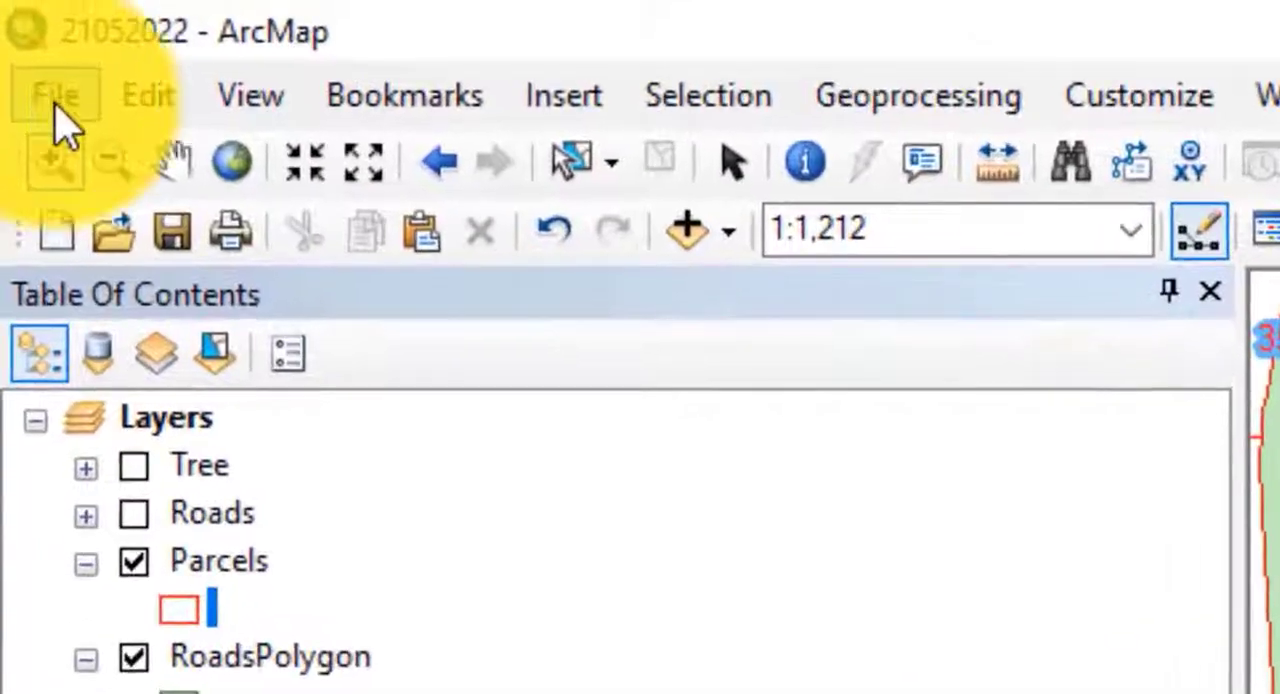
# Step: Save the 21052022 map document and view its file in the course folder under GIS Education in File Explorer
pyautogui.click(60, 102)
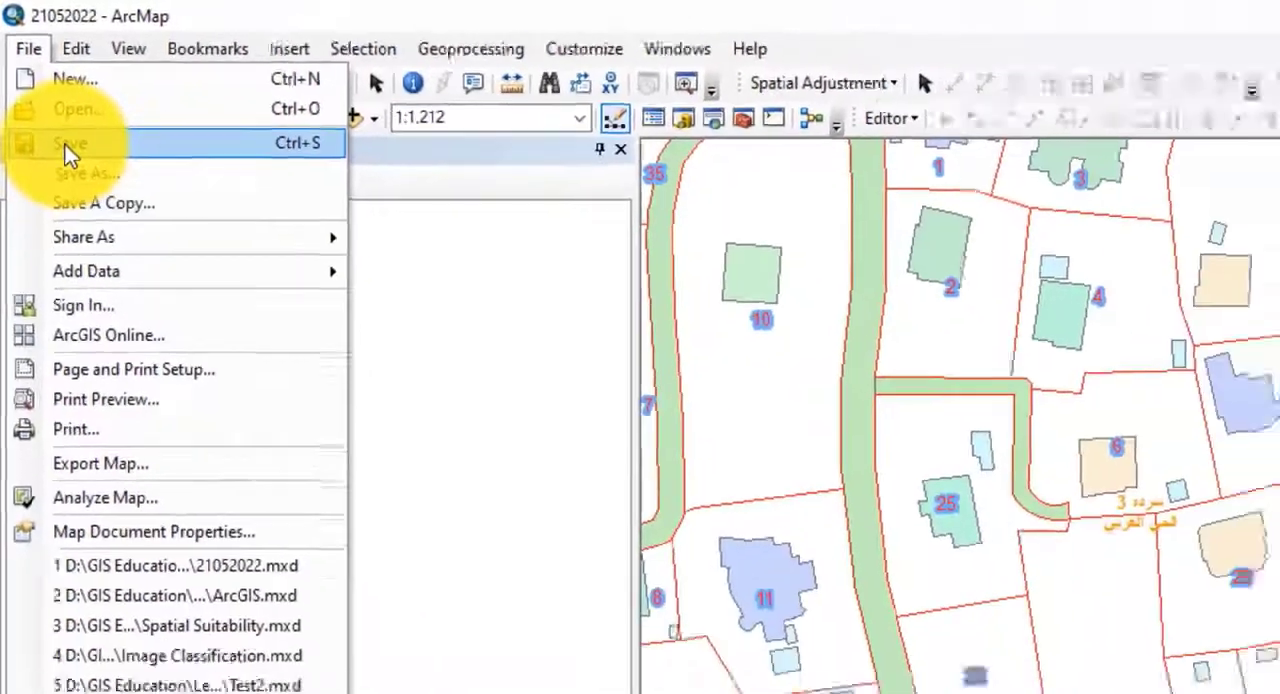
pyautogui.click(78, 171)
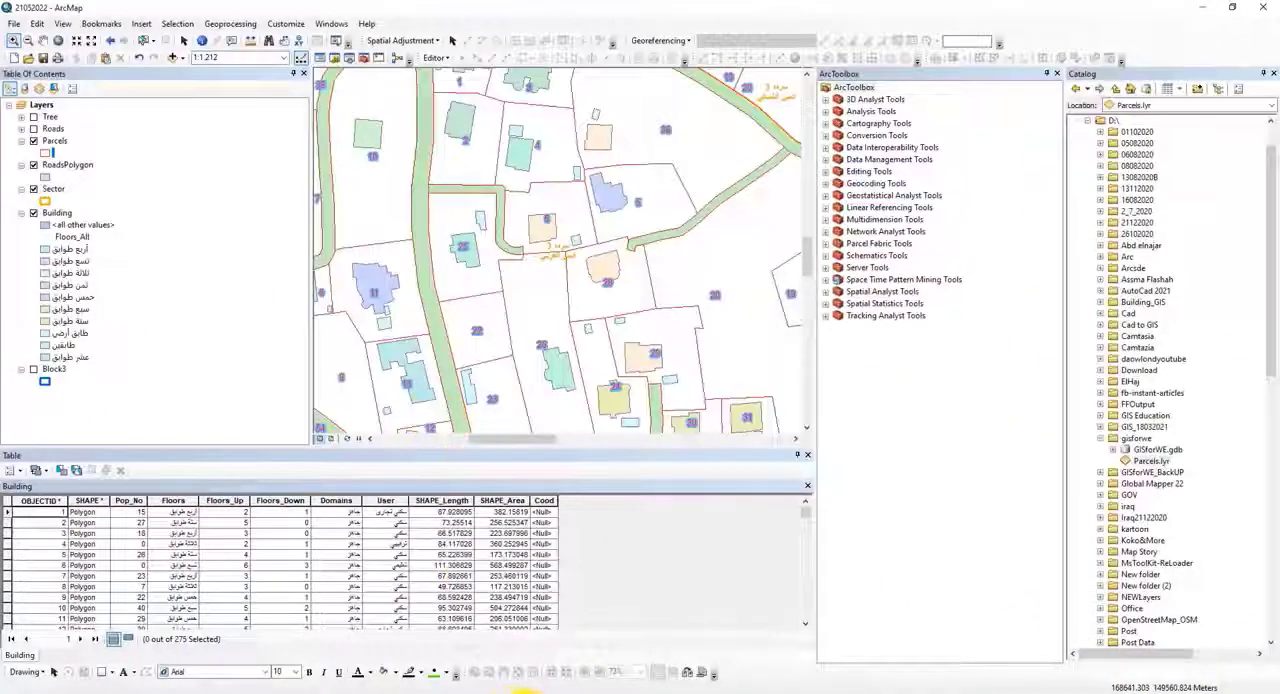
pyautogui.click(522, 692)
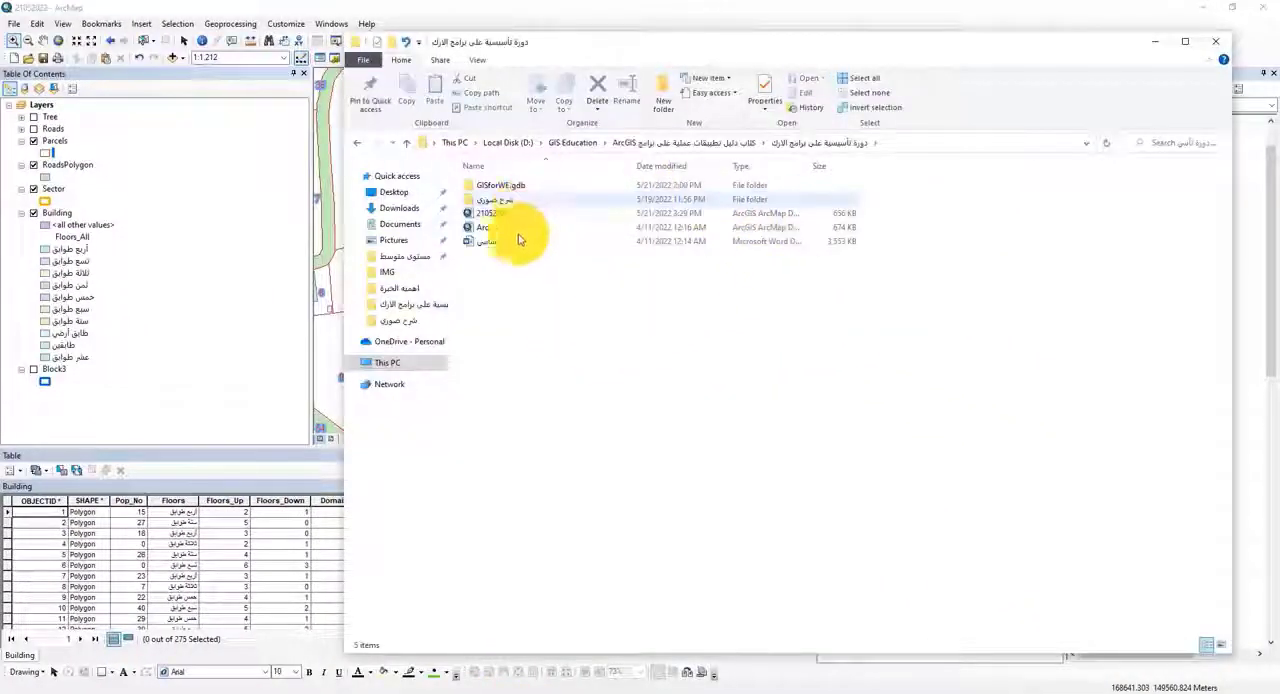
pyautogui.click(491, 214)
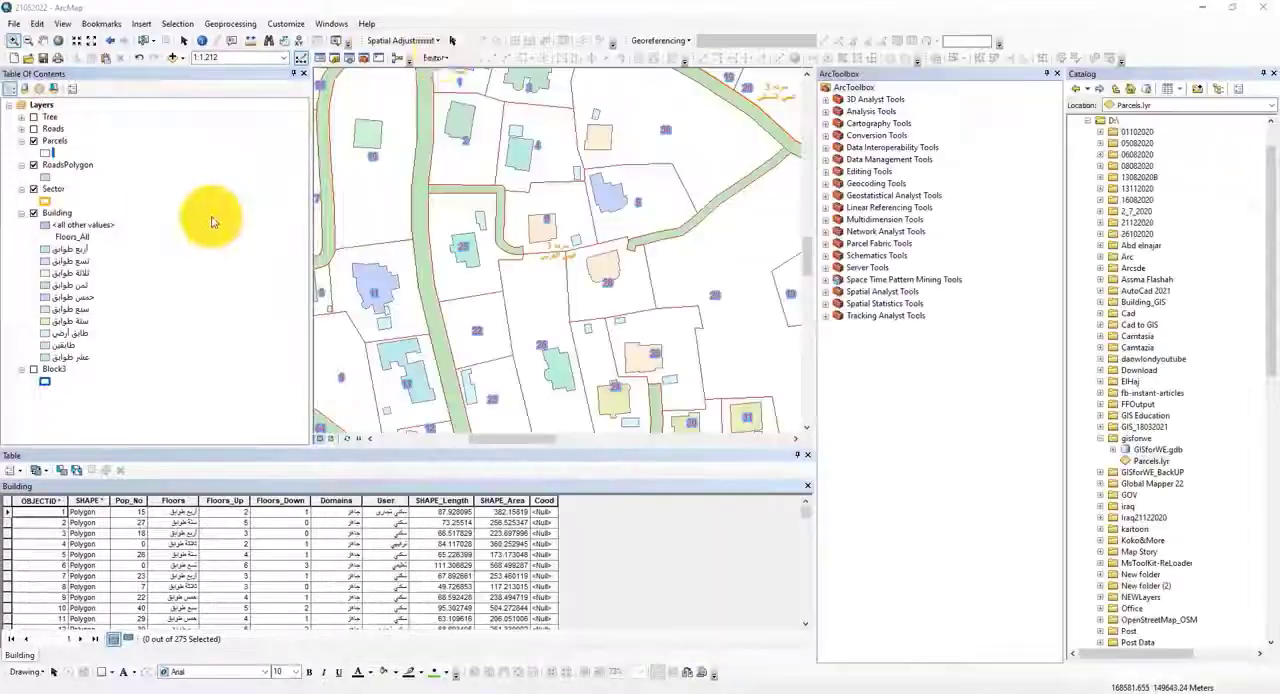
# Step: Back in ArcMap, start sharing the map as a map package and enter asd as its summary, tags and description
pyautogui.click(214, 213)
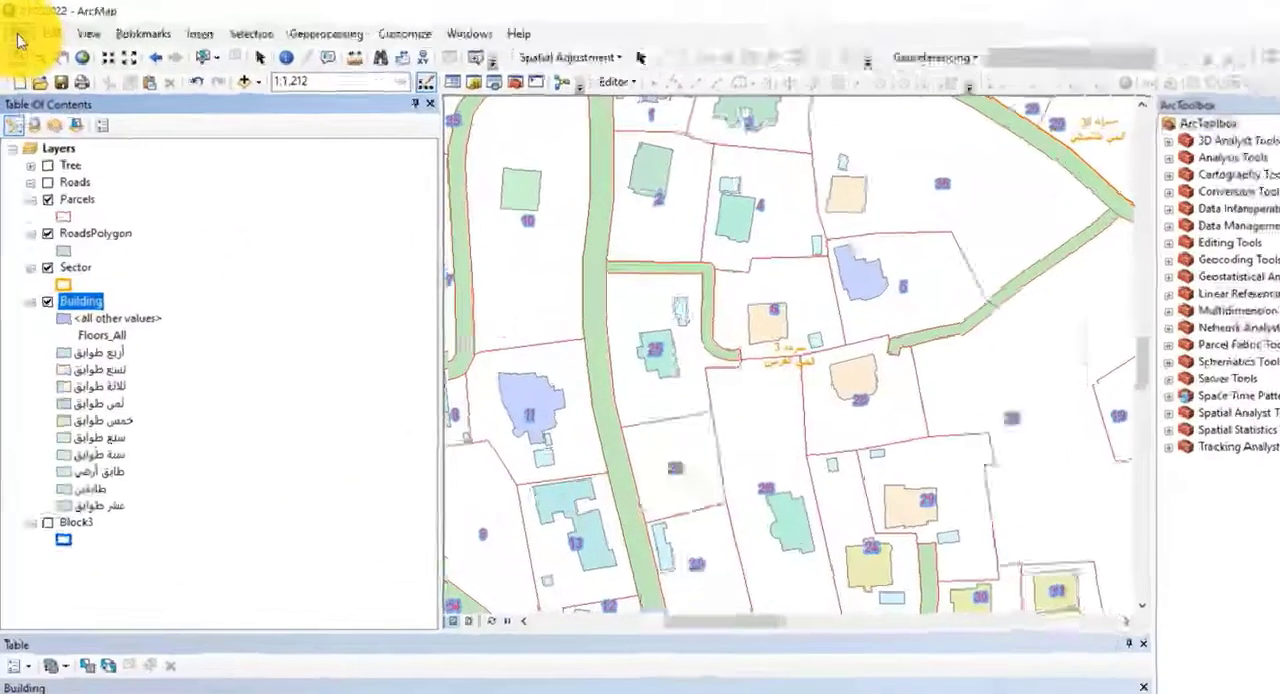
pyautogui.click(14, 24)
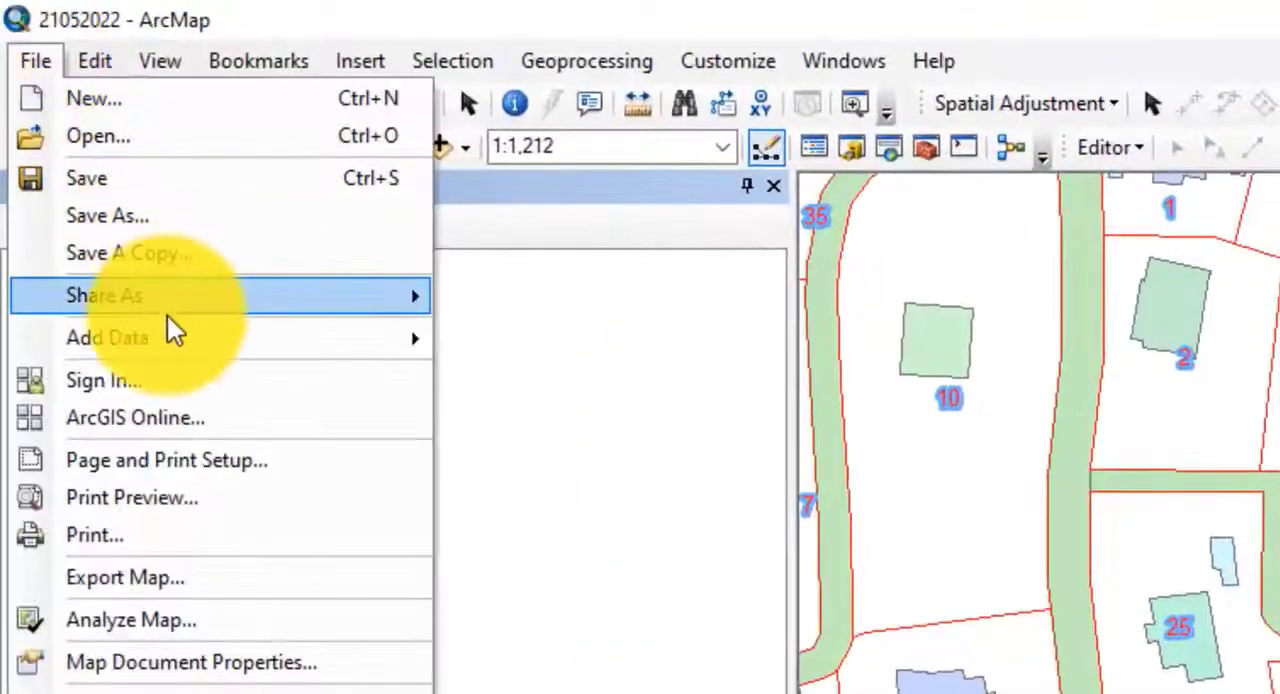
pyautogui.moveTo(157, 311)
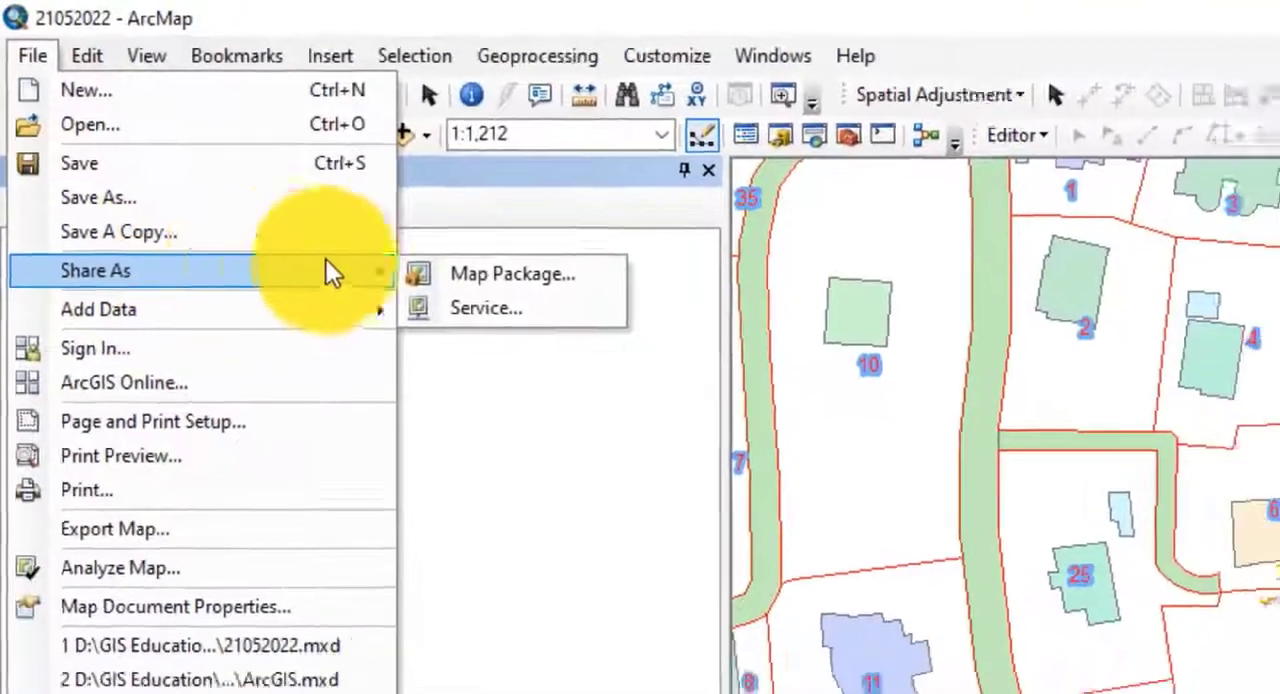
pyautogui.click(505, 274)
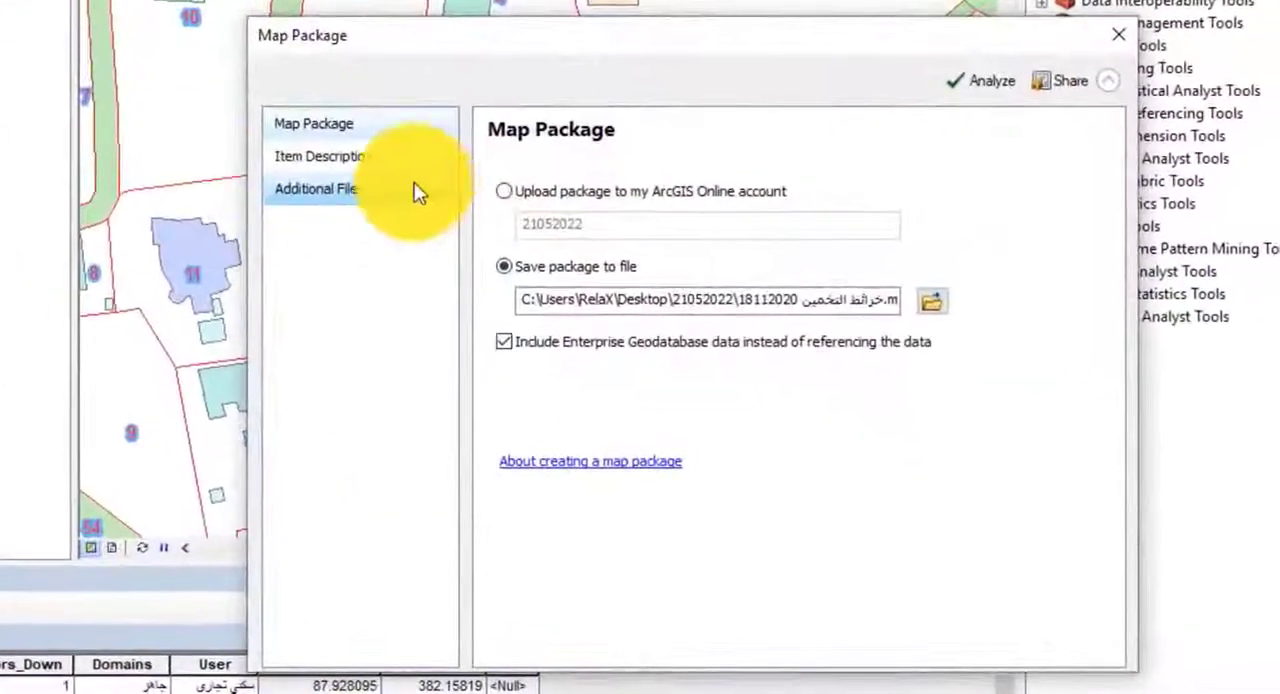
pyautogui.click(370, 160)
pyautogui.click(546, 216)
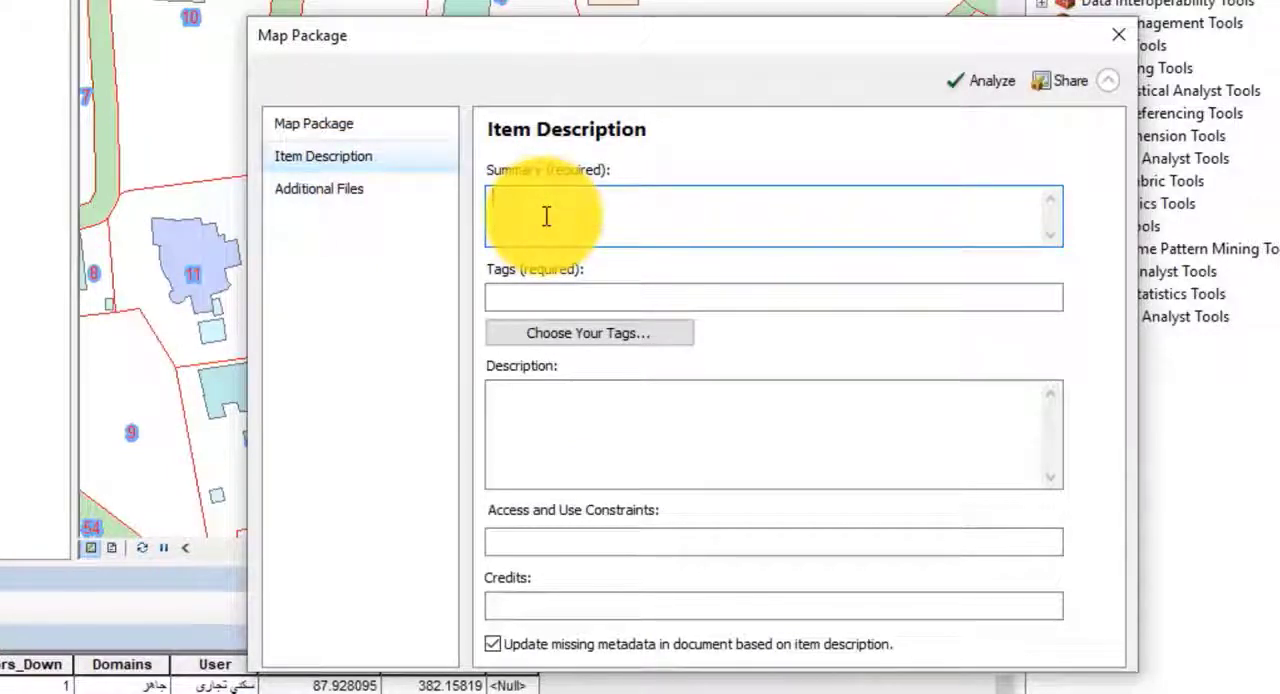
pyautogui.write('asd')
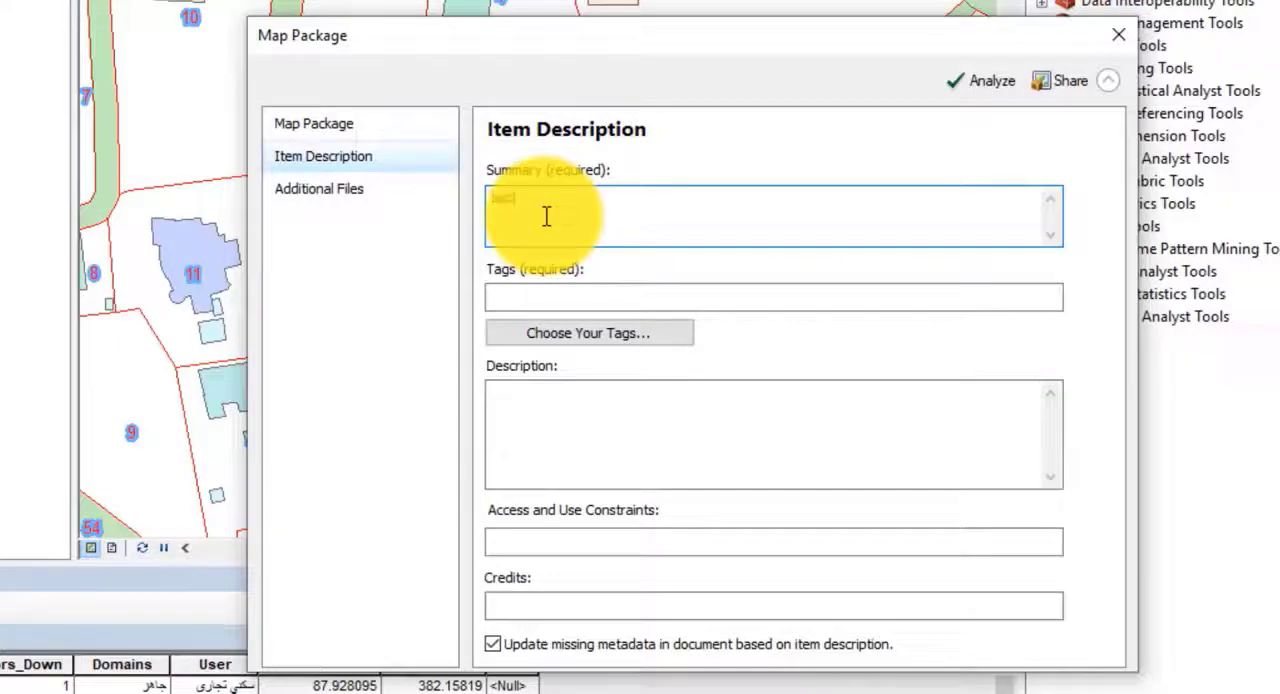
pyautogui.click(543, 294)
pyautogui.write('asd')
pyautogui.click(563, 391)
pyautogui.write('asd')
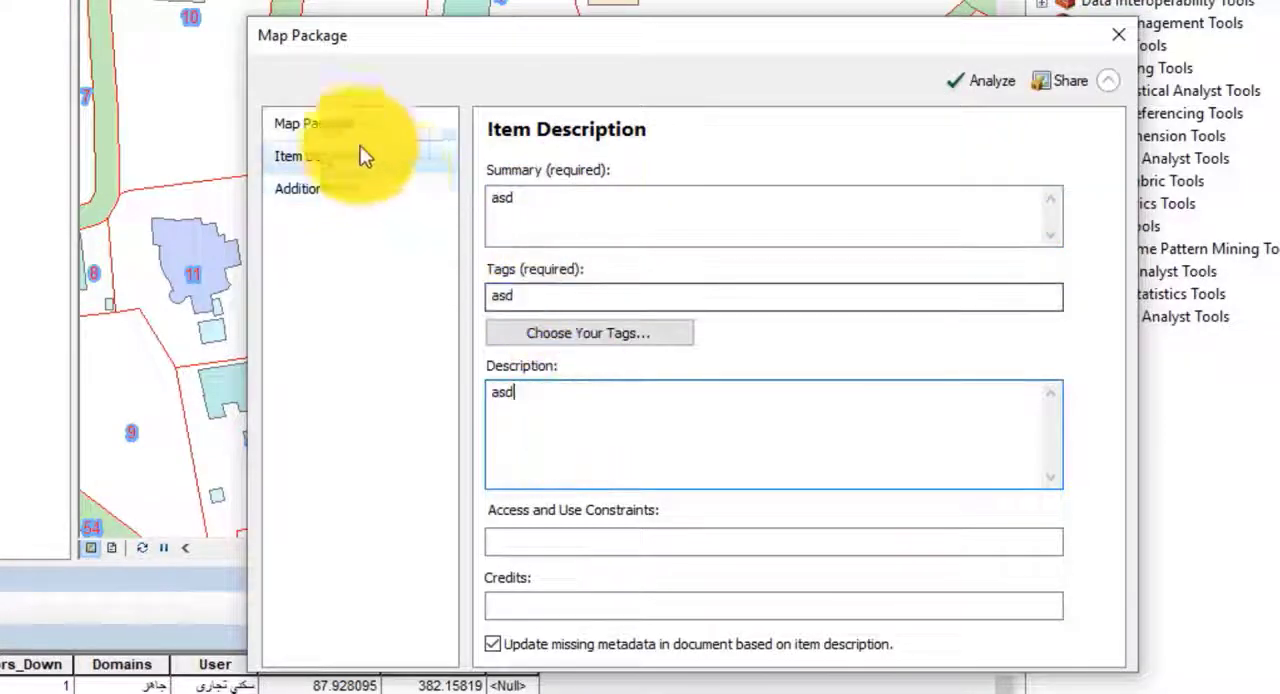
# Step: Set the package output to aa.mpk in the D:\gisforwe folder and create the map package
pyautogui.click(312, 124)
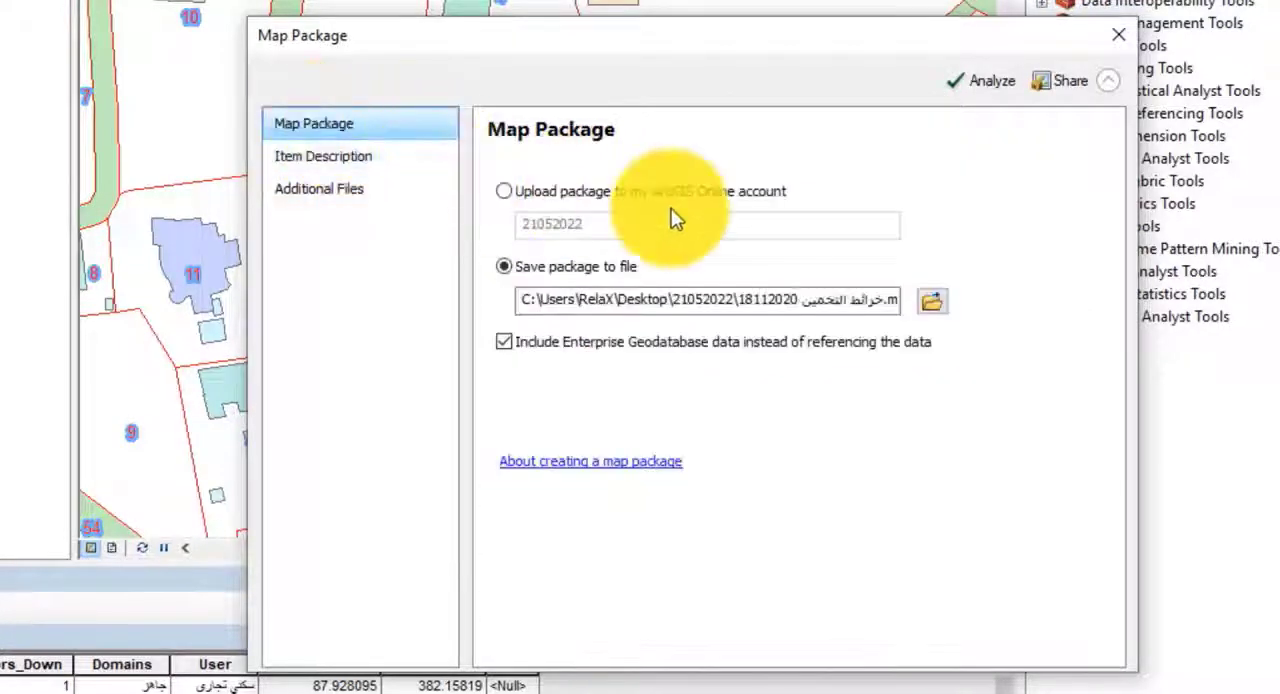
pyautogui.click(931, 302)
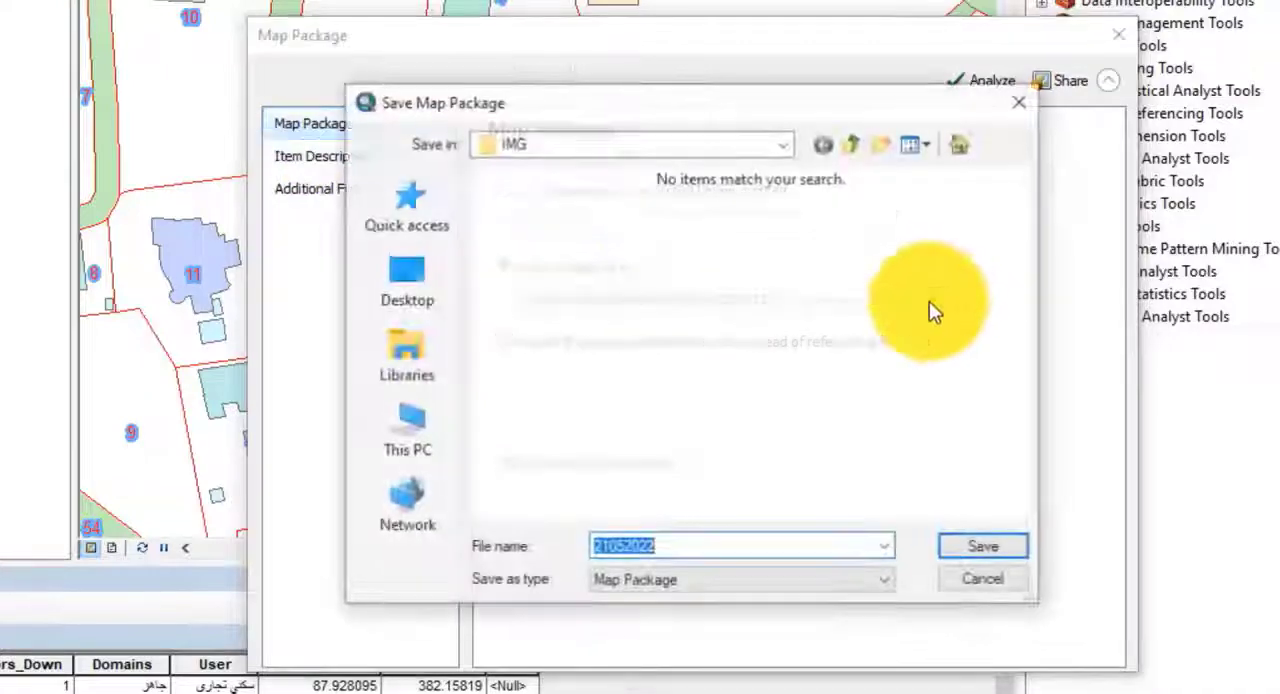
pyautogui.click(770, 150)
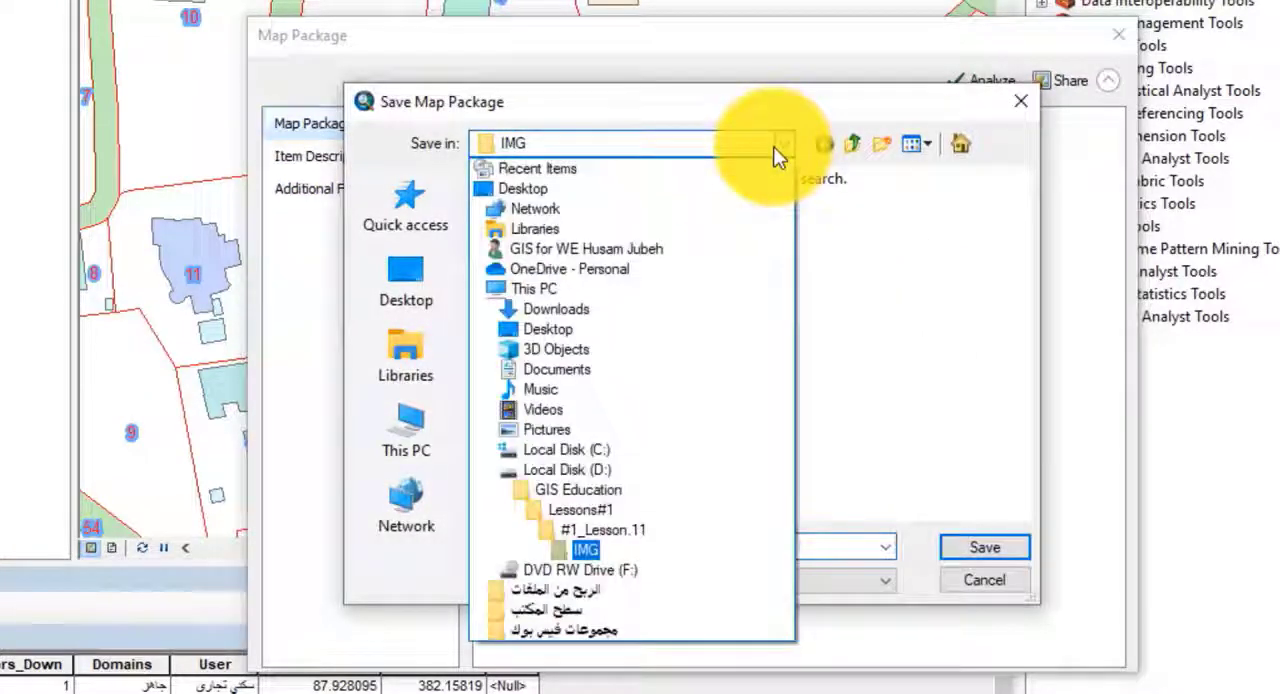
pyautogui.click(572, 471)
pyautogui.click(554, 328)
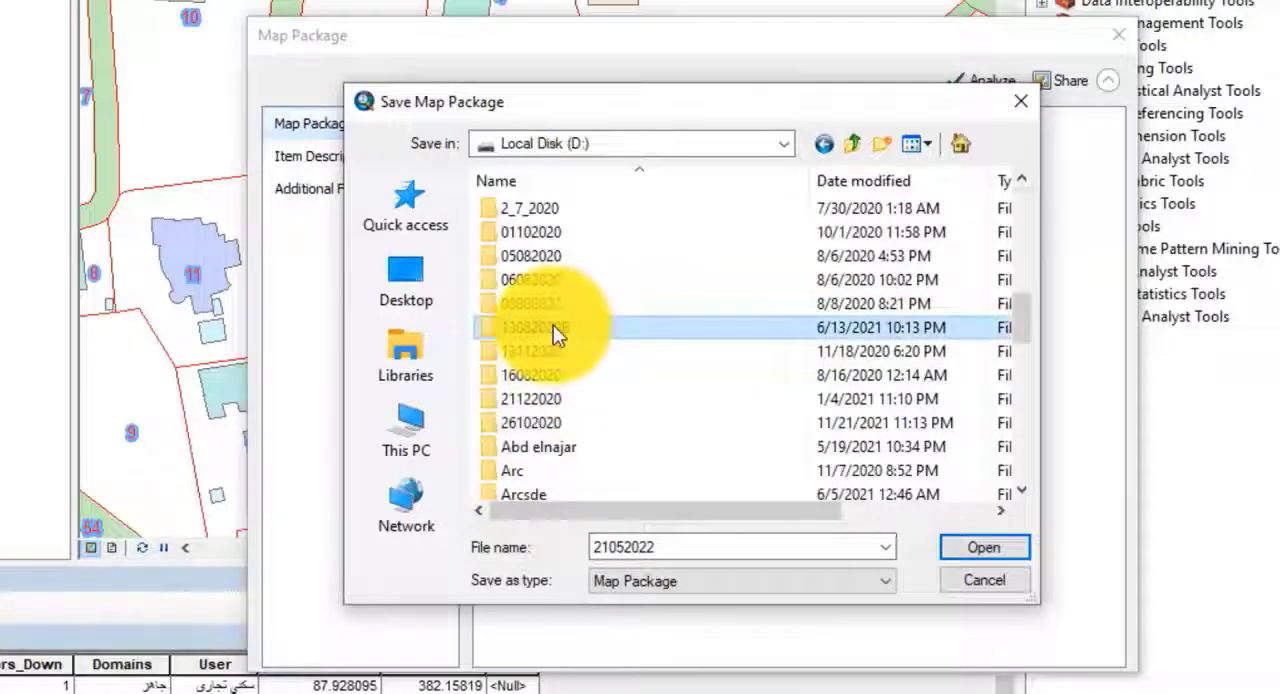
pyautogui.scroll(-5, 553, 325)
pyautogui.click(532, 264)
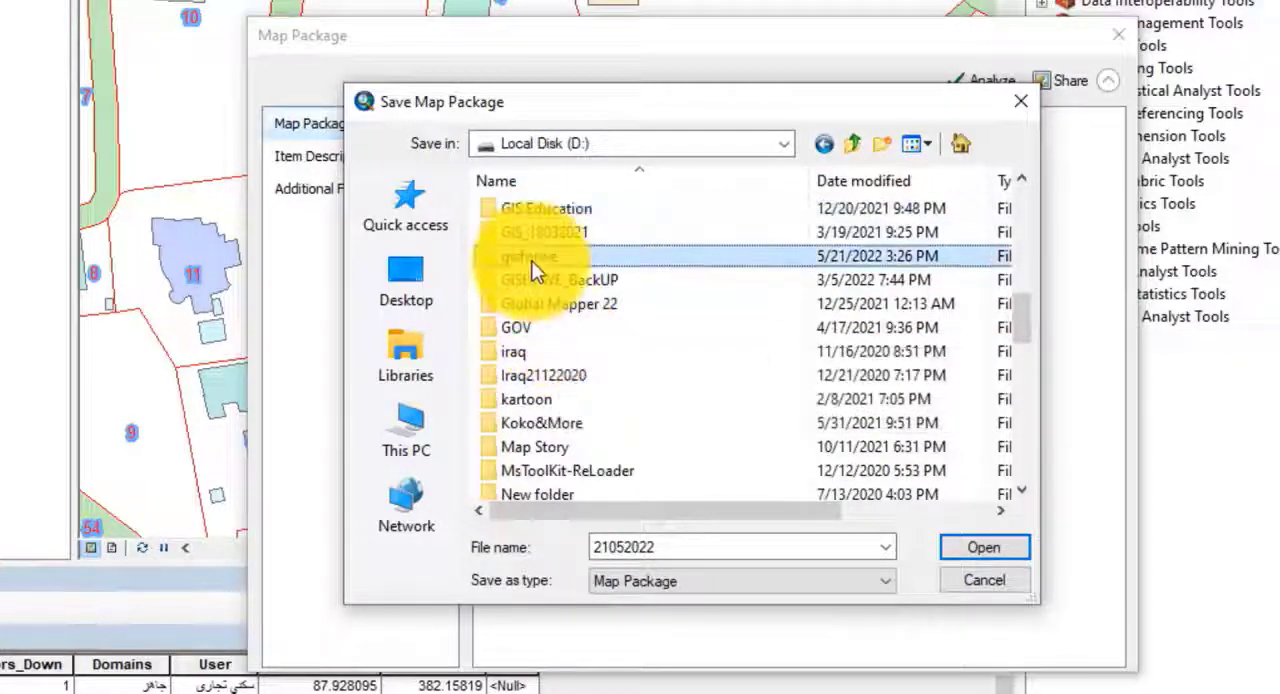
pyautogui.doubleClick(532, 268)
pyautogui.doubleClick(600, 547)
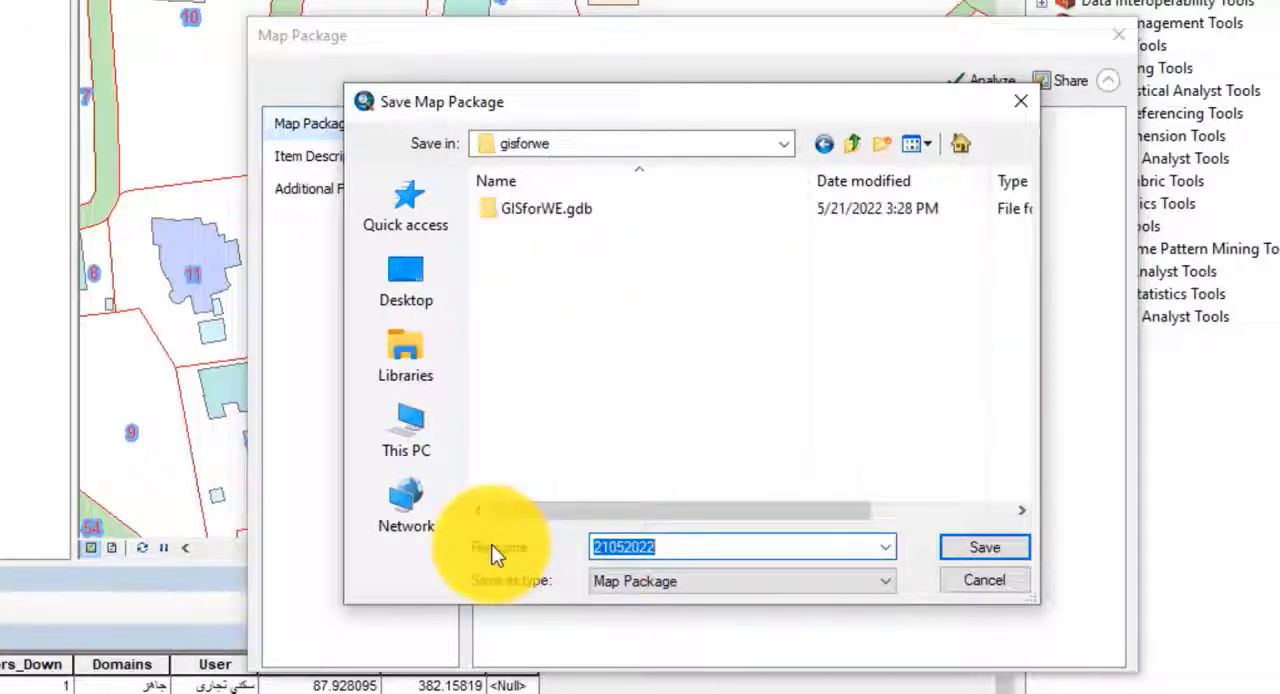
pyautogui.write('aa')
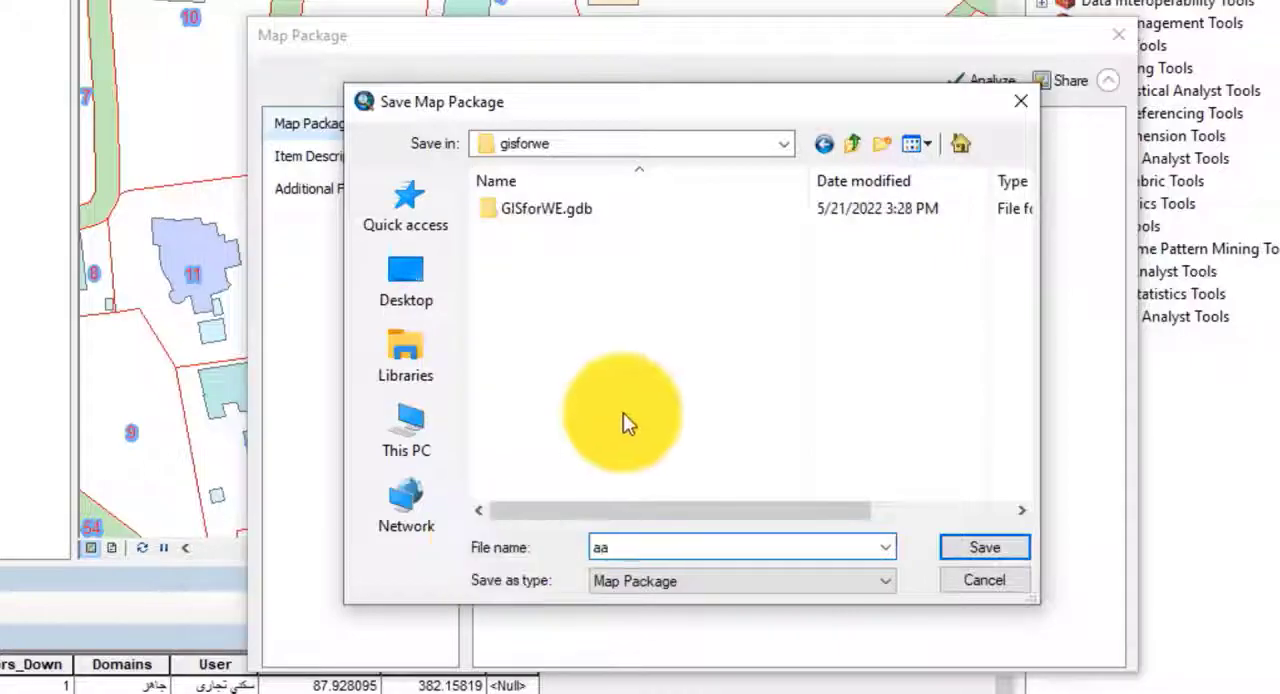
pyautogui.click(975, 552)
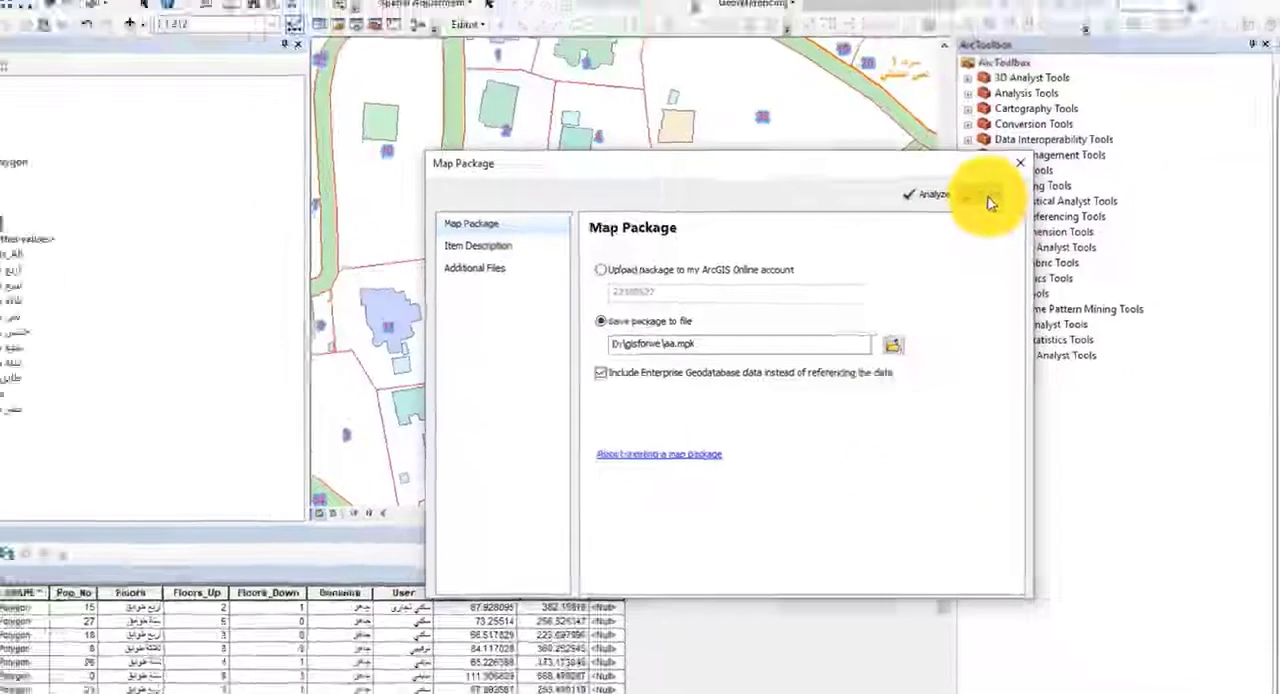
pyautogui.click(1070, 80)
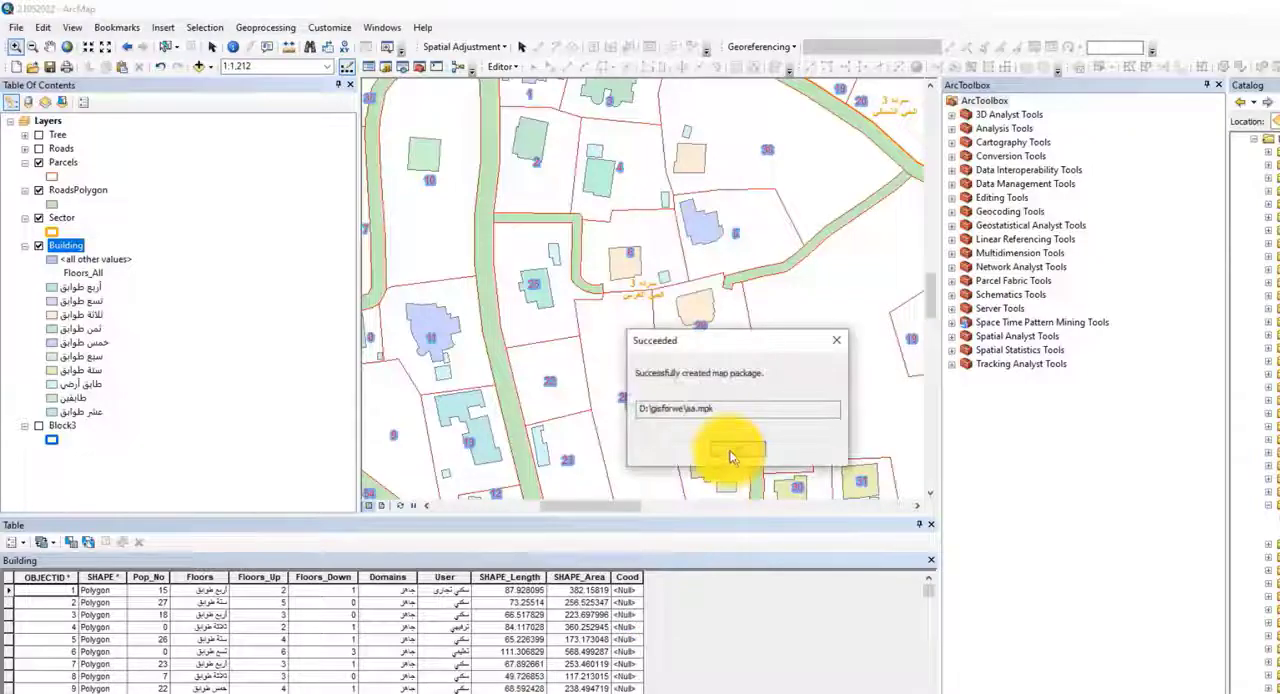
# Step: Dismiss the packaging confirmation, switch to File Explorer and examine the aa map package in D:\gisforwe along with its file options
pyautogui.click(729, 455)
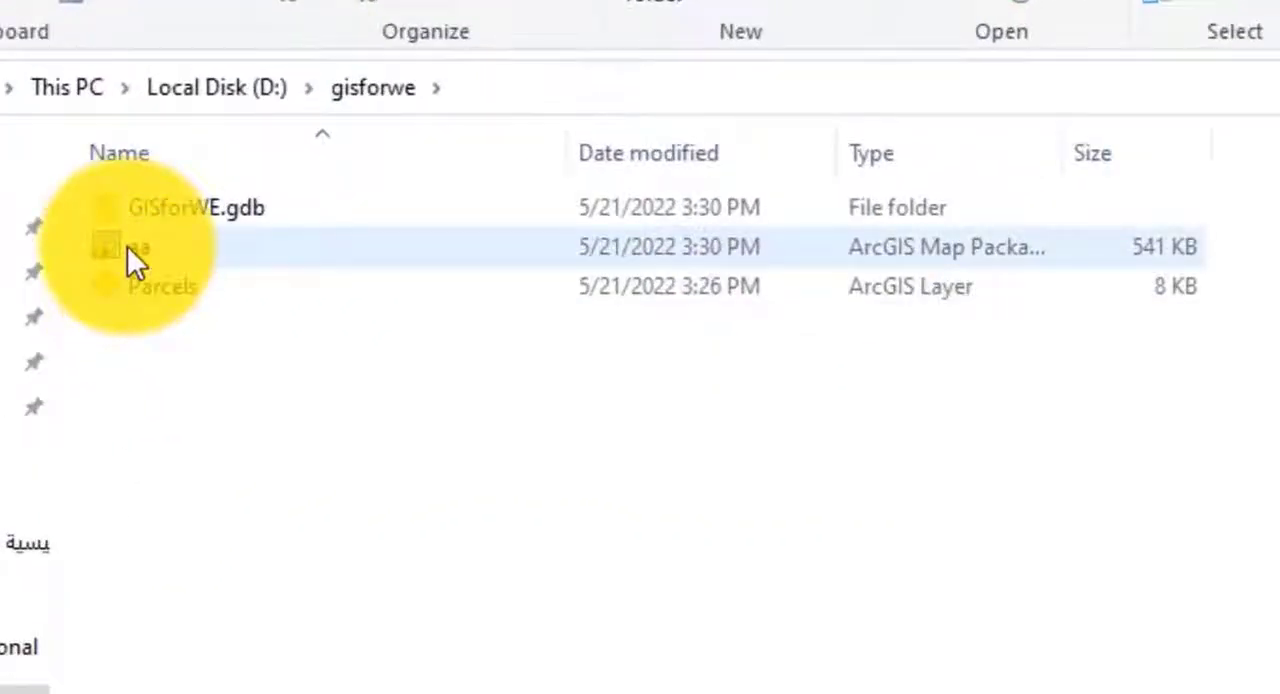
pyautogui.click(127, 246)
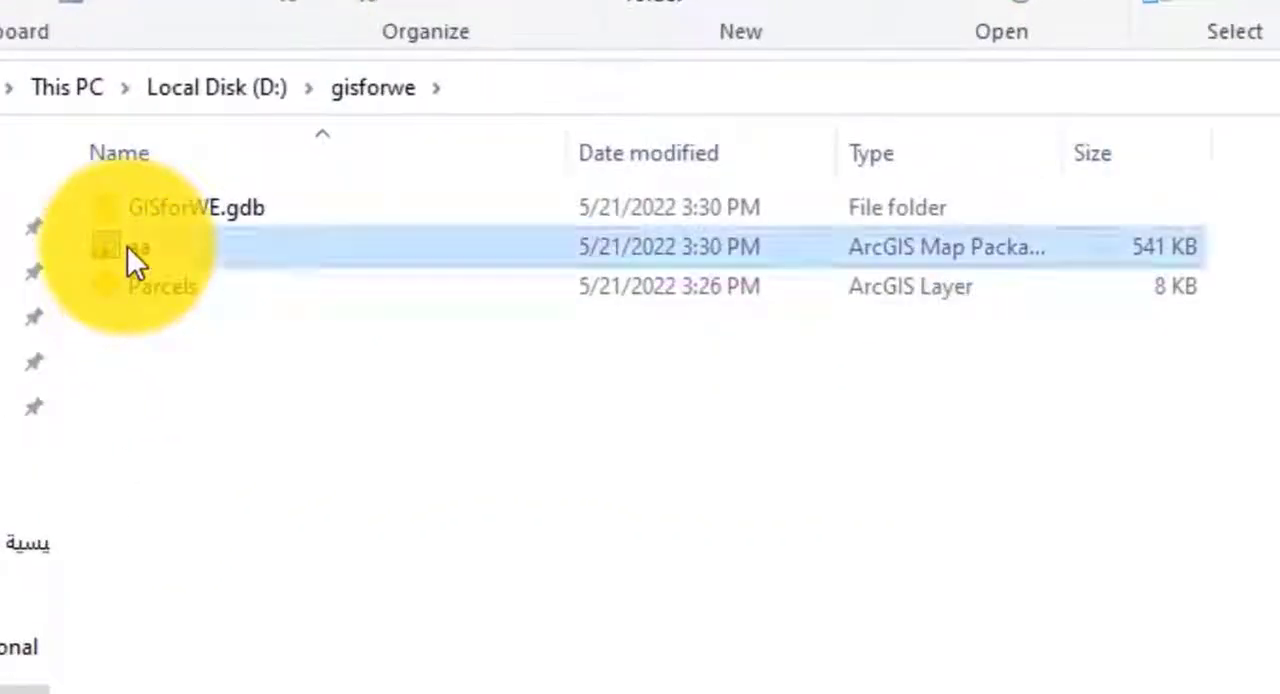
pyautogui.rightClick(130, 246)
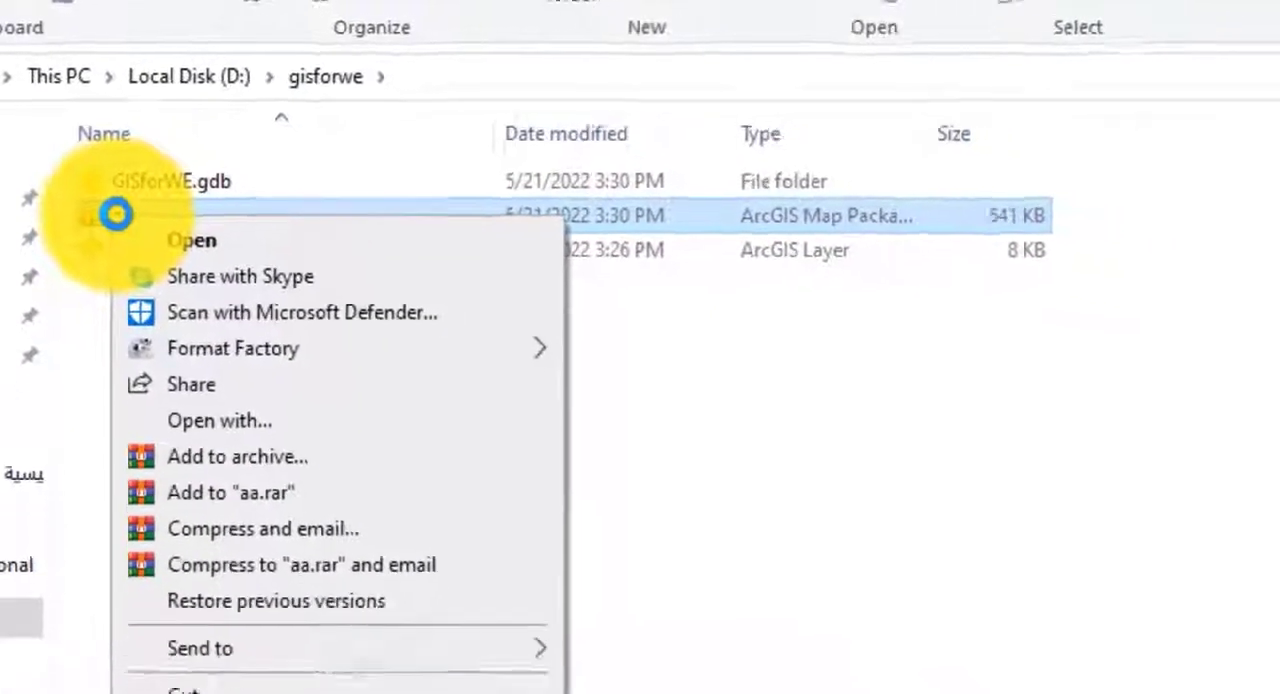
pyautogui.click(540, 343)
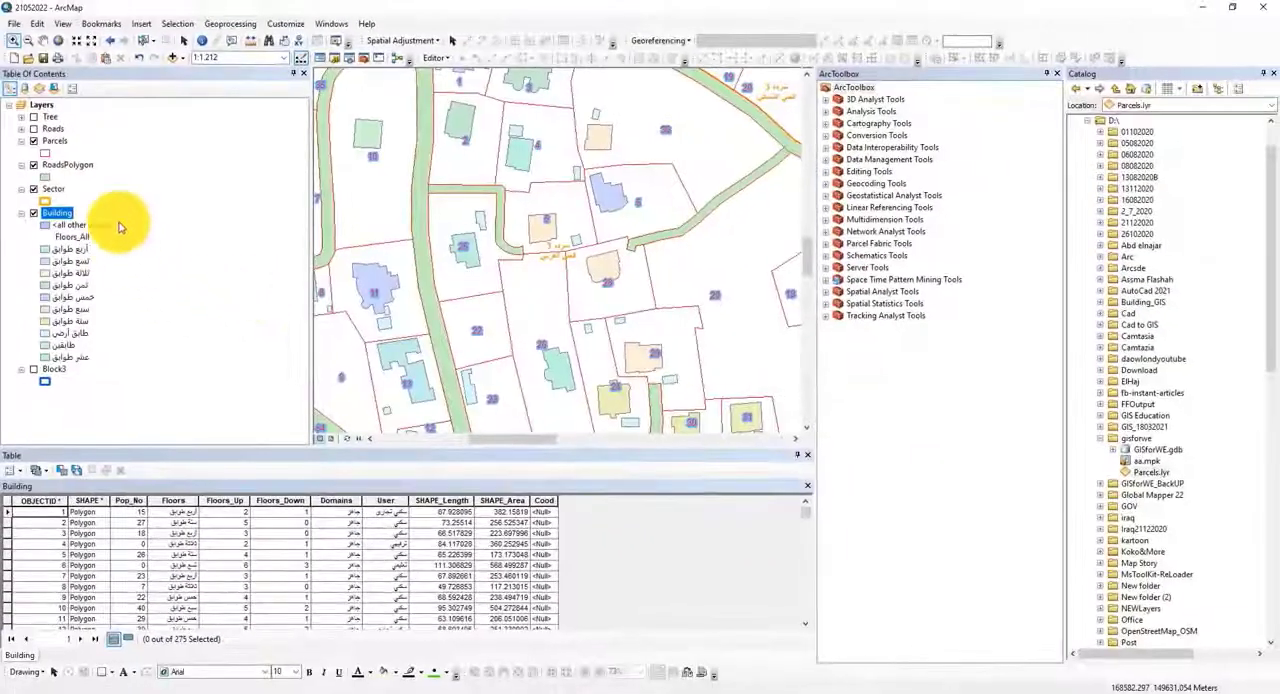
# Step: Back in ArcMap, examine the gisforwe folder in the Catalog and the options available for GISforWE.gdb
pyautogui.click(1145, 450)
pyautogui.rightClick(1142, 450)
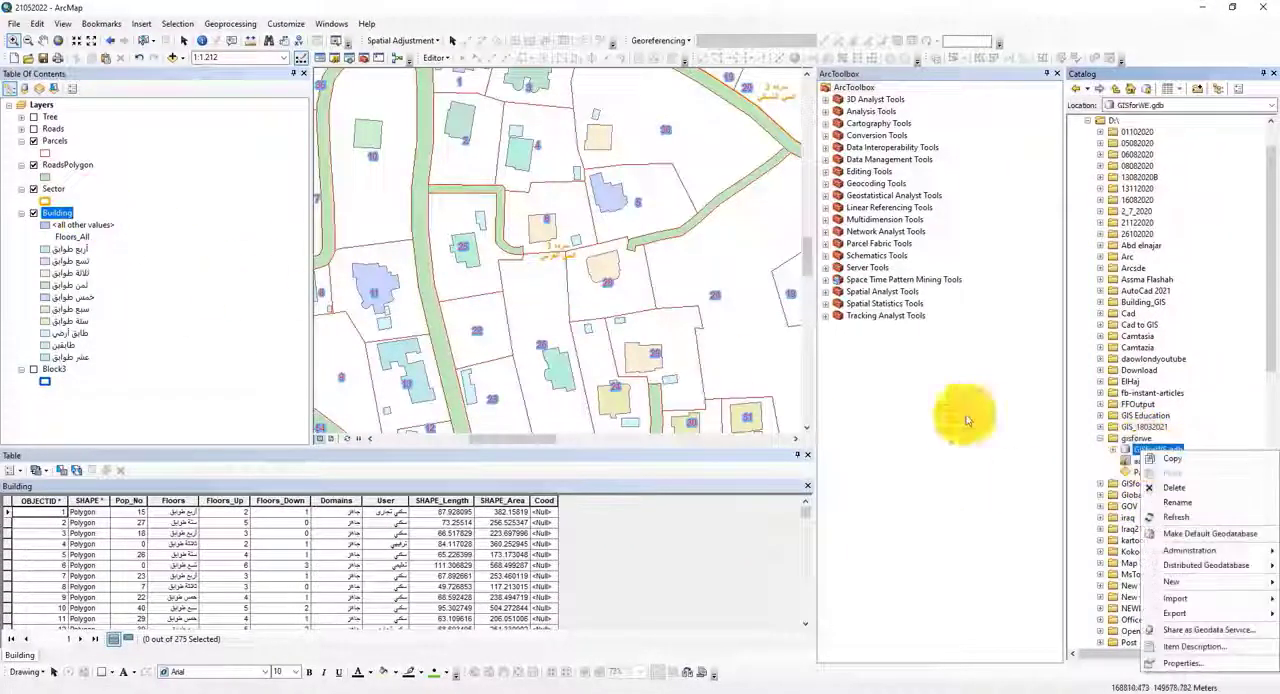
pyautogui.click(1136, 445)
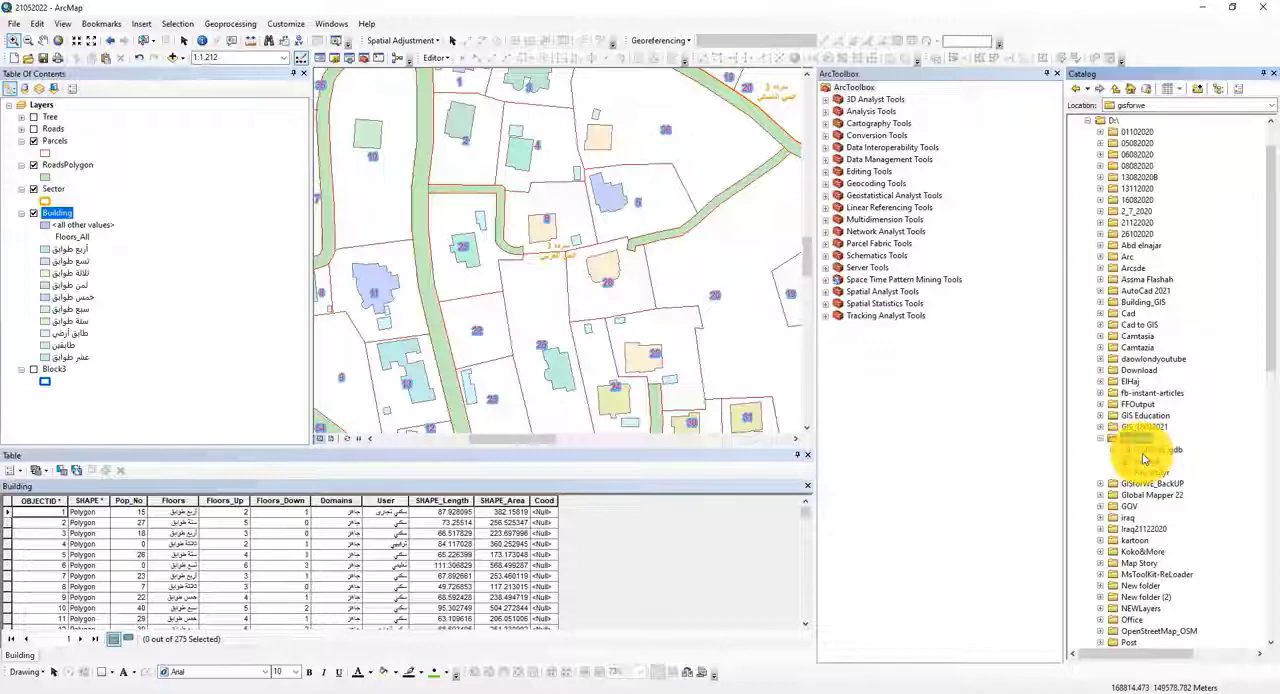
pyautogui.click(1148, 450)
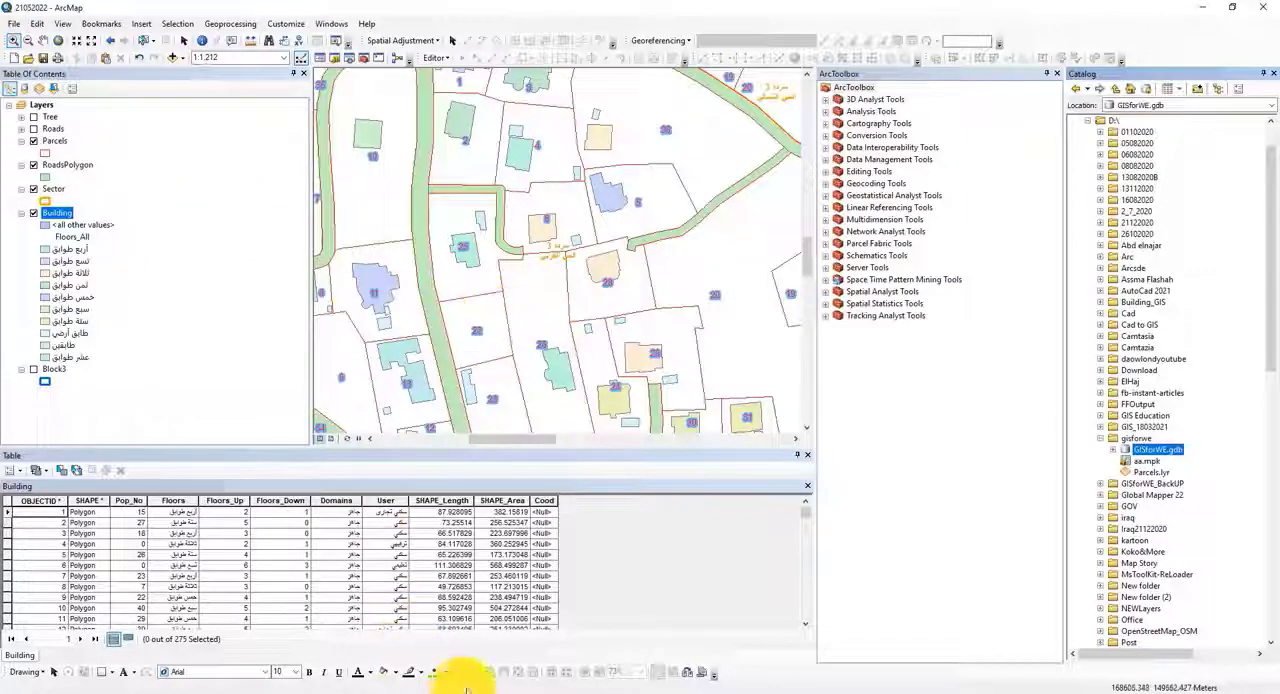
# Step: View the 21052022 map document in the course folder in File Explorer, and return to ArcMap
pyautogui.click(507, 691)
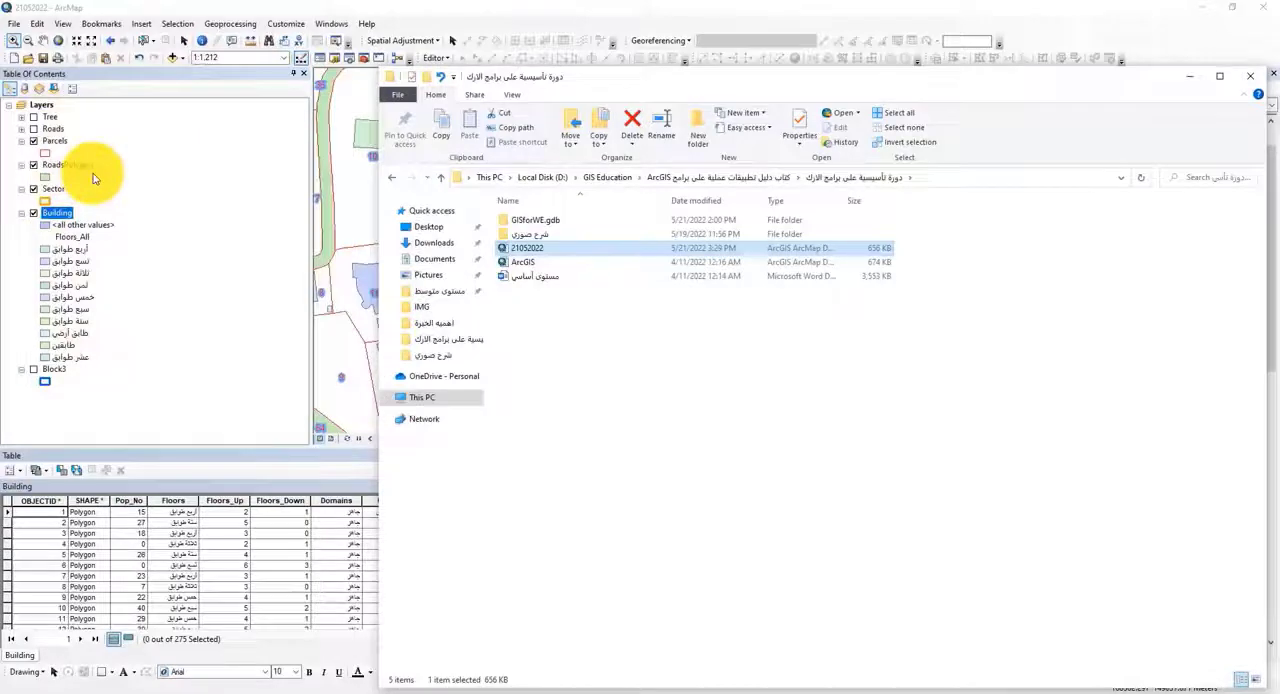
pyautogui.click(227, 6)
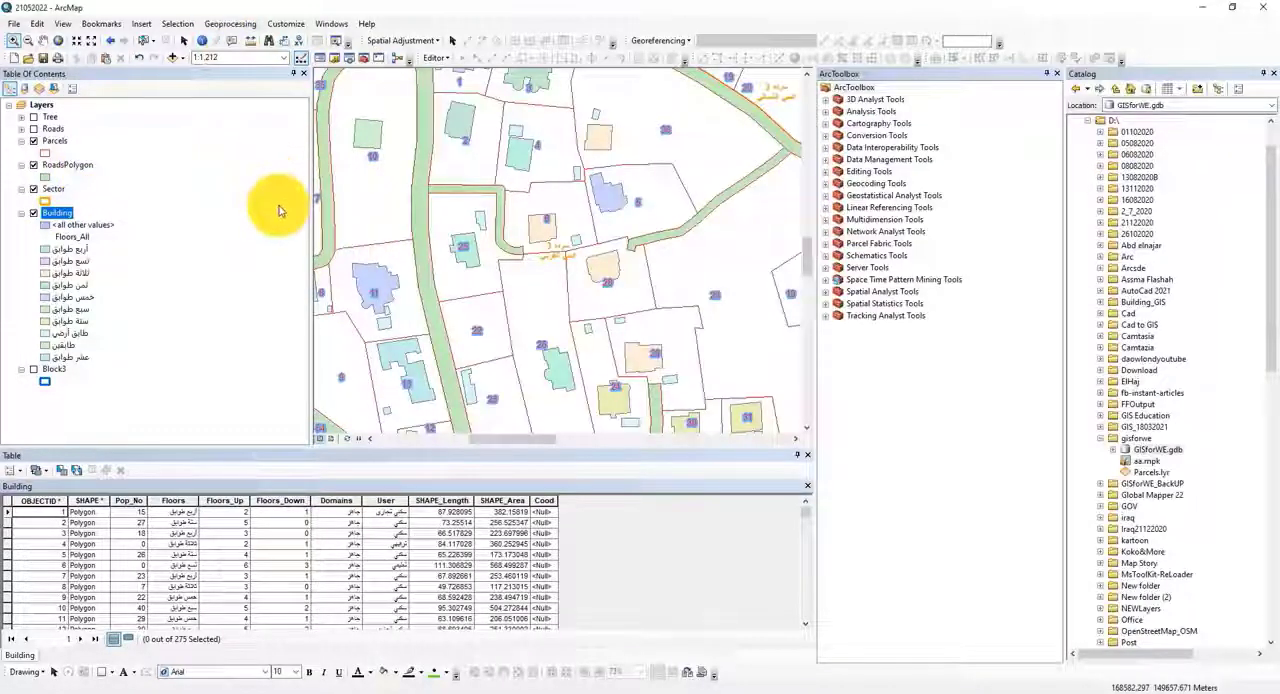